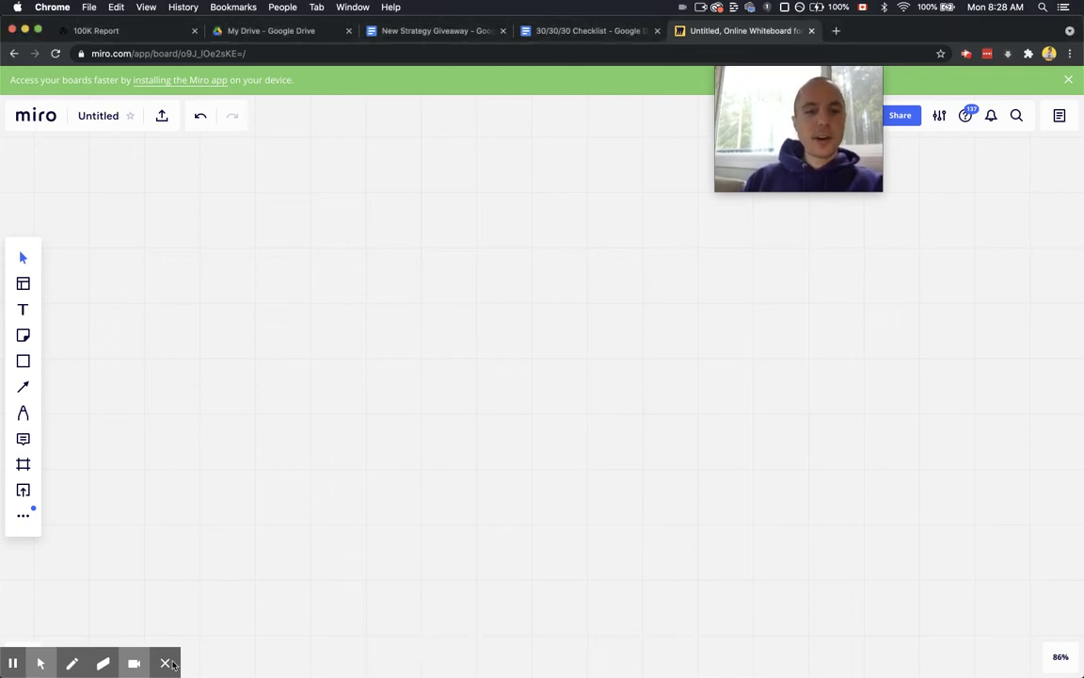
Choose Miro's freehand Pen tool with the plain pen style.
left_click(165, 663)
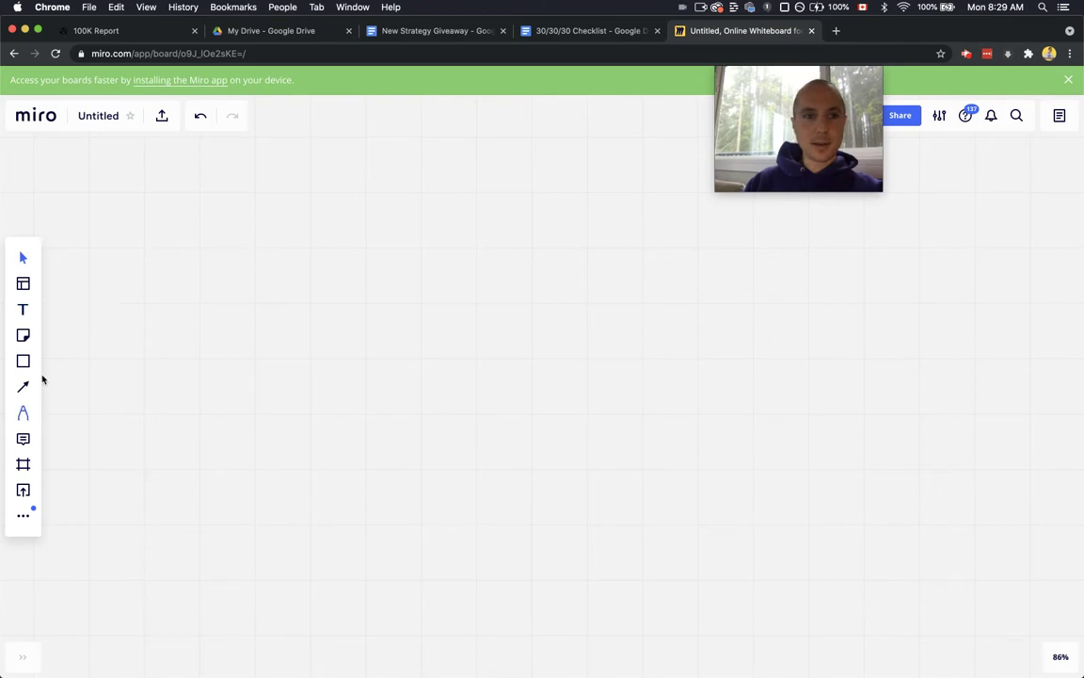
left_click(22, 413)
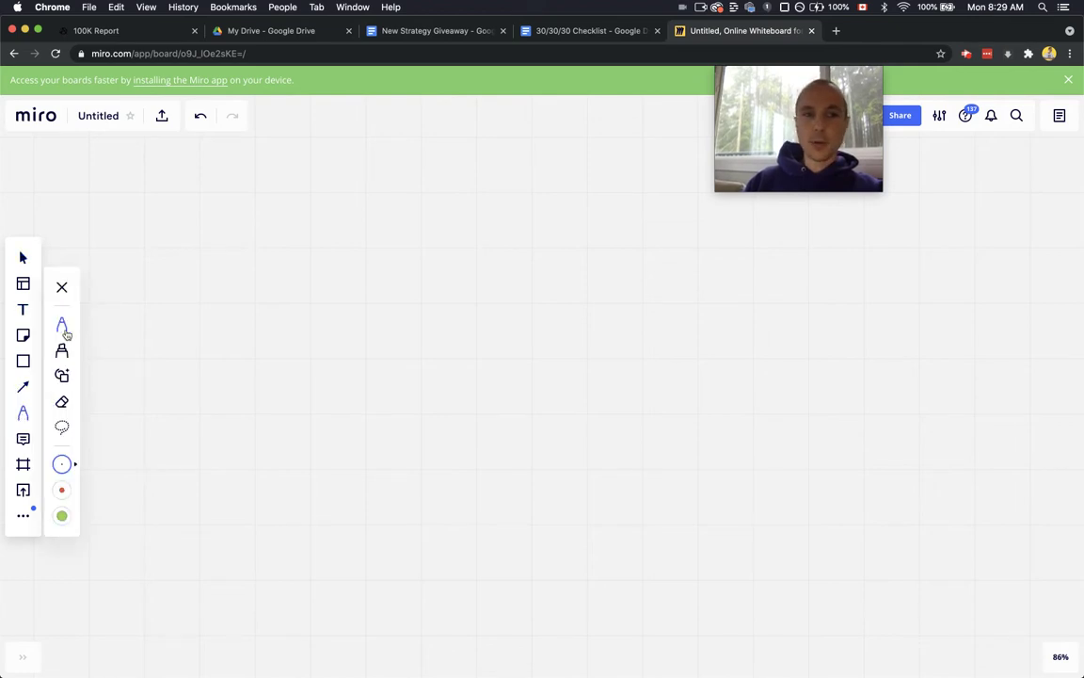
left_click(62, 324)
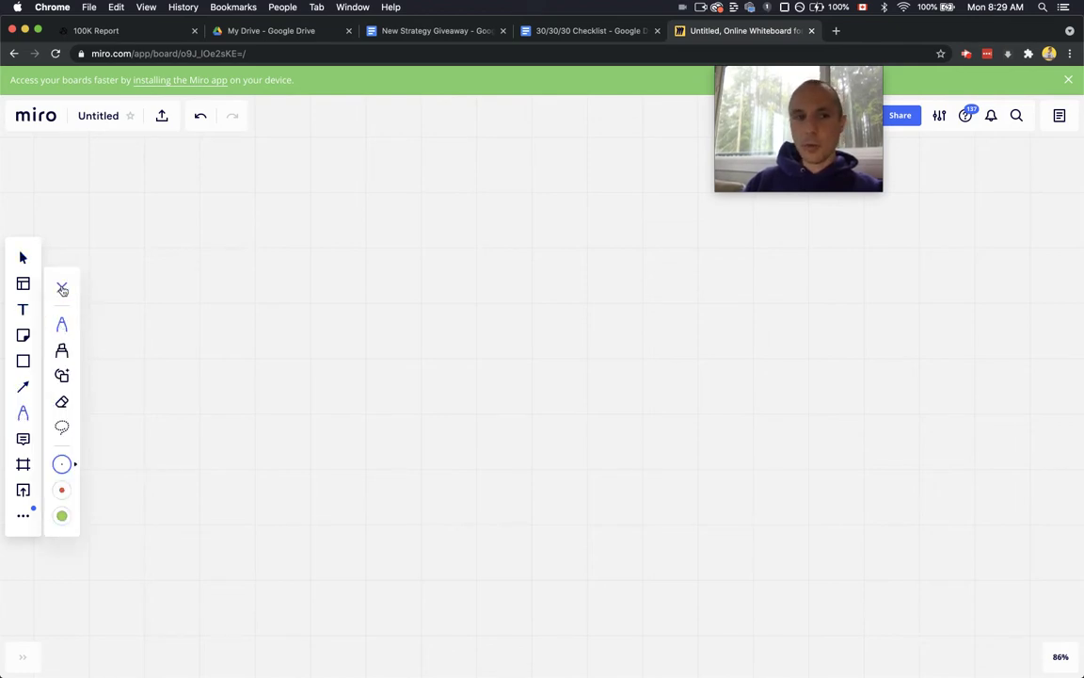
left_click(63, 289)
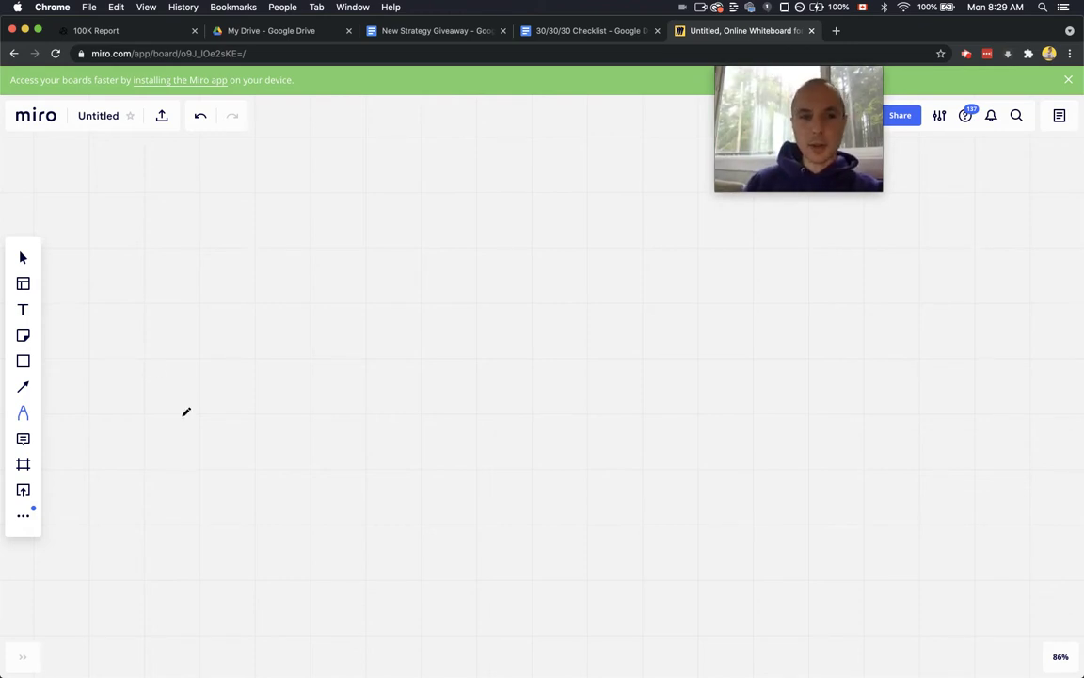
Draw practice strokes (a long line, a peaked stroke, a second line), then undo them with Cmd+Z.
mouse_move(172, 416)
left_mouse_down()
mouse_move(605, 411)
mouse_move(622, 425)
mouse_move(671, 370)
left_mouse_up()
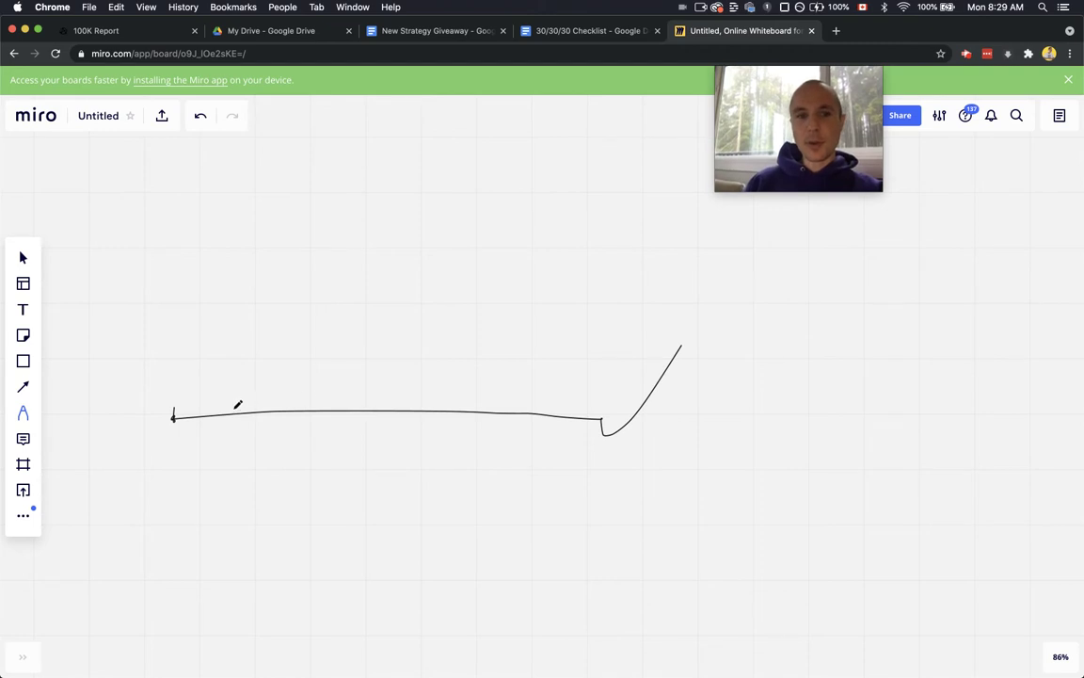
mouse_move(231, 410)
left_mouse_down()
mouse_move(284, 319)
mouse_move(348, 579)
left_mouse_up()
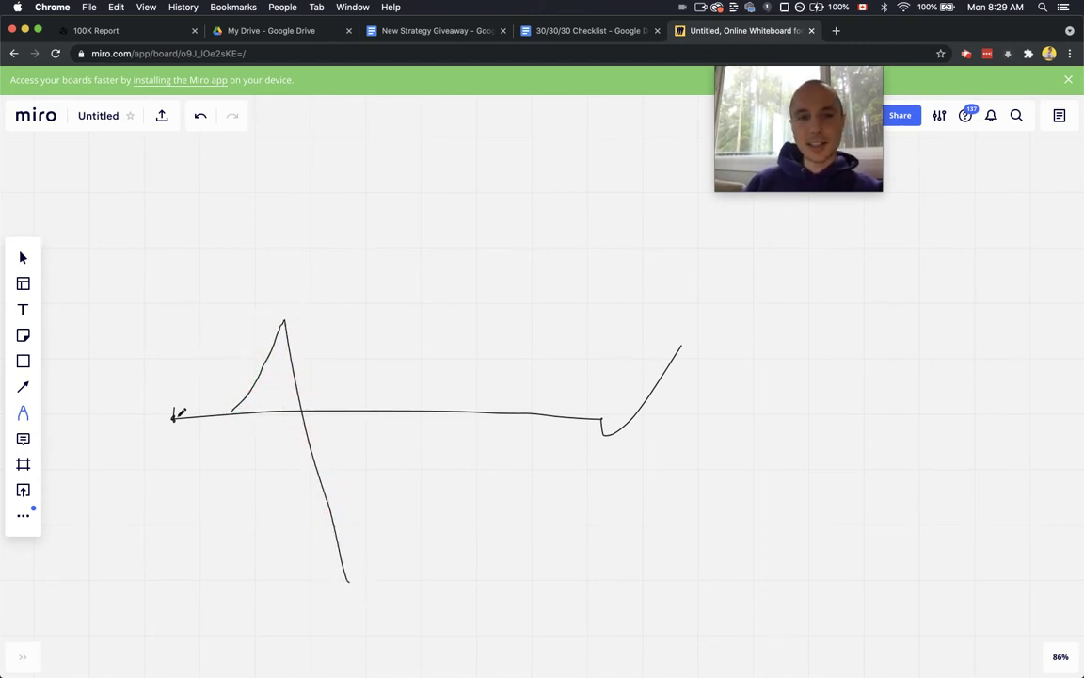
left_click_drag(173, 416, 595, 420)
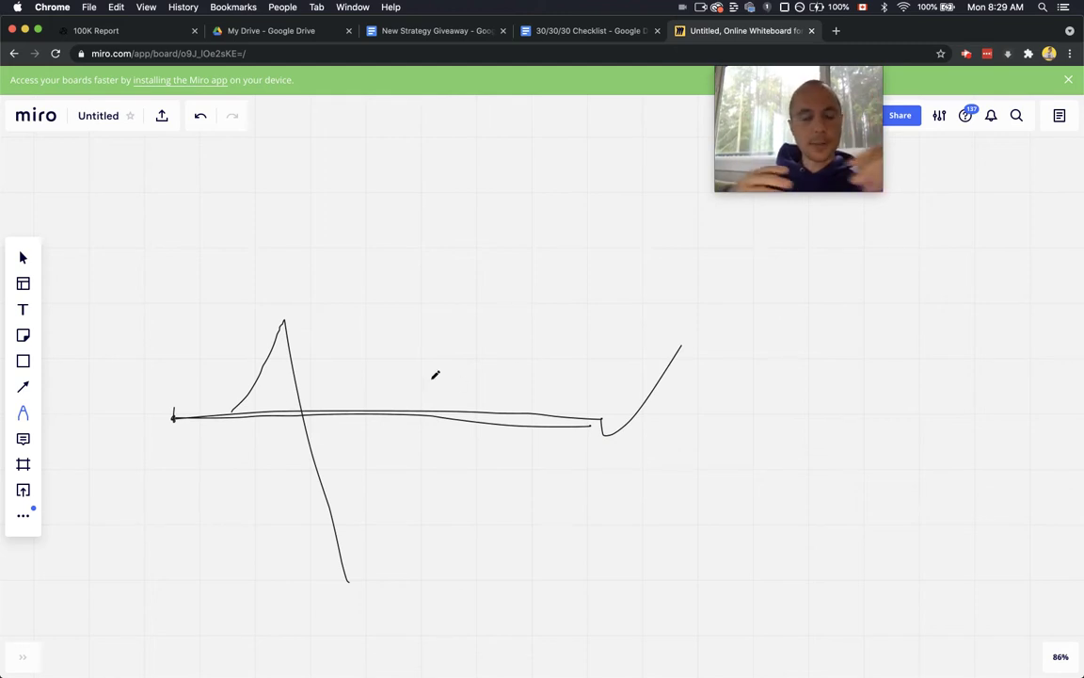
key("super+z")
key("super+z")
key("super+z")
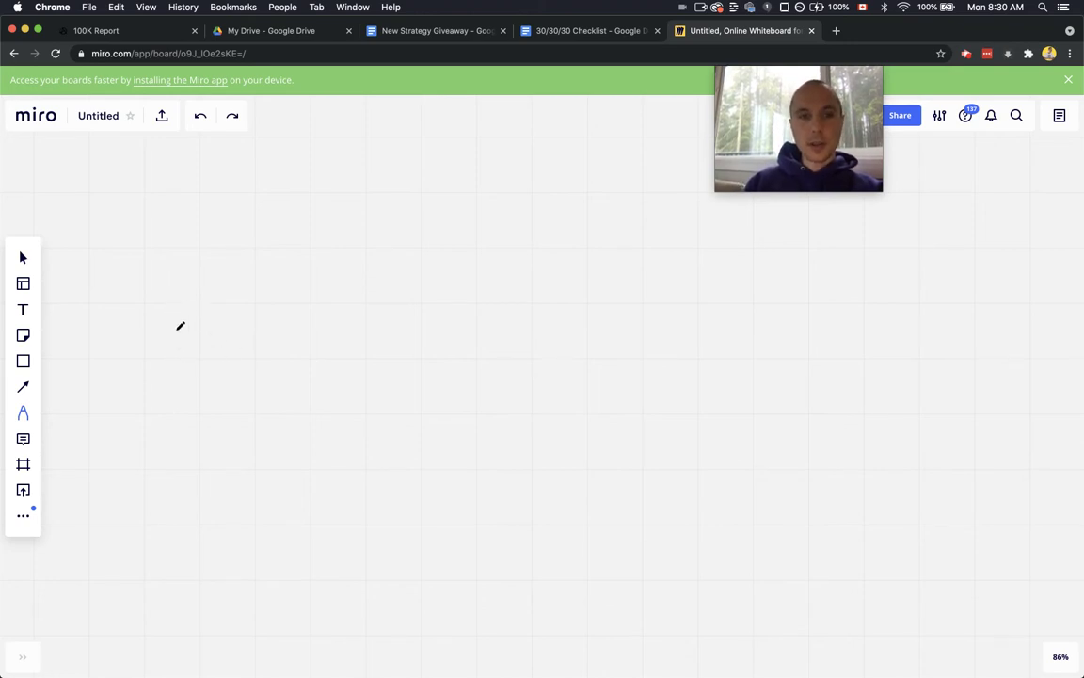
Draw a small O at left, a check mark, and an upward arrow below it.
mouse_move(174, 332)
left_mouse_down()
mouse_move(184, 347)
mouse_move(175, 332)
left_mouse_up()
left_click_drag(684, 353, 806, 267)
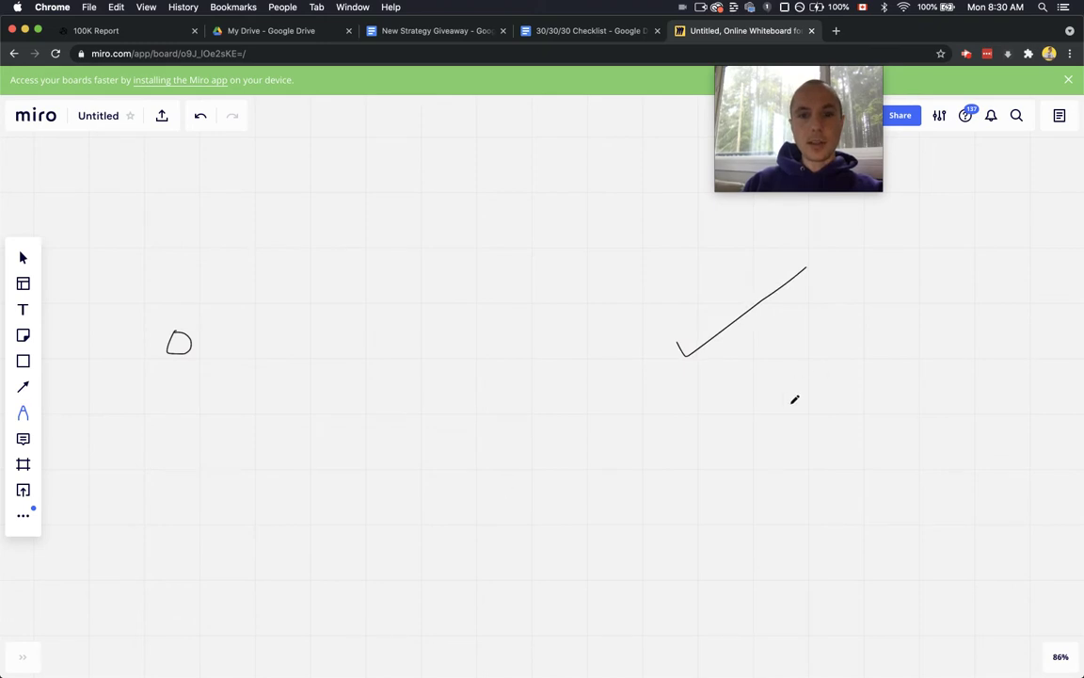
mouse_move(737, 472)
left_mouse_down()
mouse_move(708, 388)
mouse_move(745, 375)
left_mouse_up()
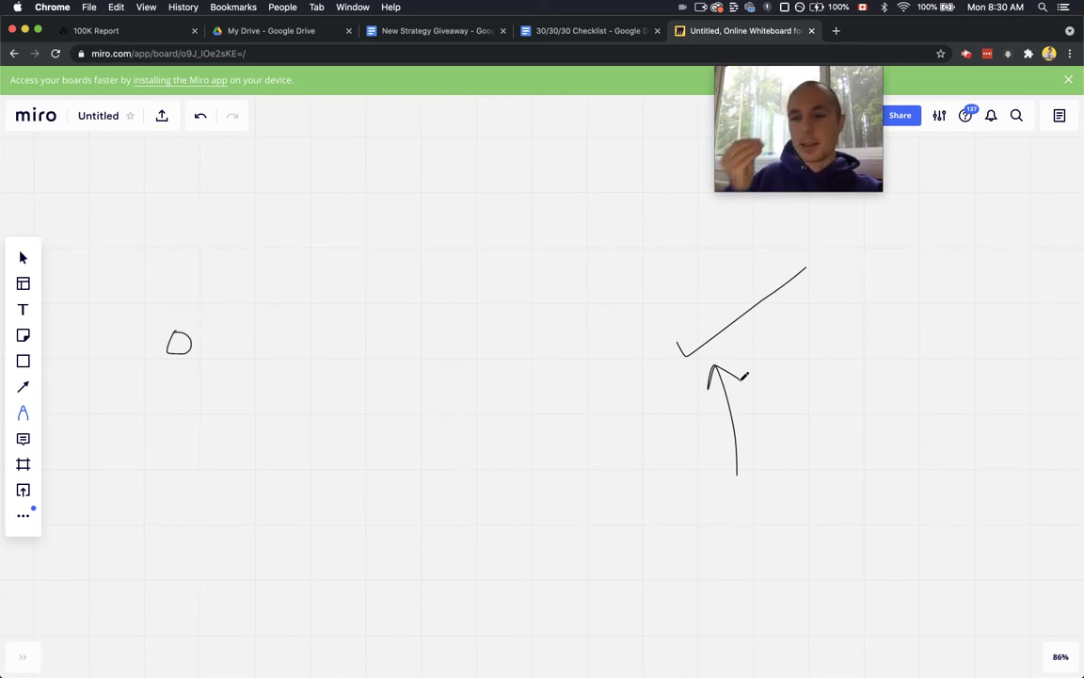
Hand-write QER with a line down to a # sign, and draw an arrow into the O.
mouse_move(801, 334)
left_mouse_down()
mouse_move(823, 375)
mouse_move(836, 377)
mouse_move(858, 339)
left_mouse_up()
mouse_move(836, 378)
left_mouse_down()
mouse_move(860, 378)
mouse_move(894, 340)
mouse_move(893, 383)
left_mouse_up()
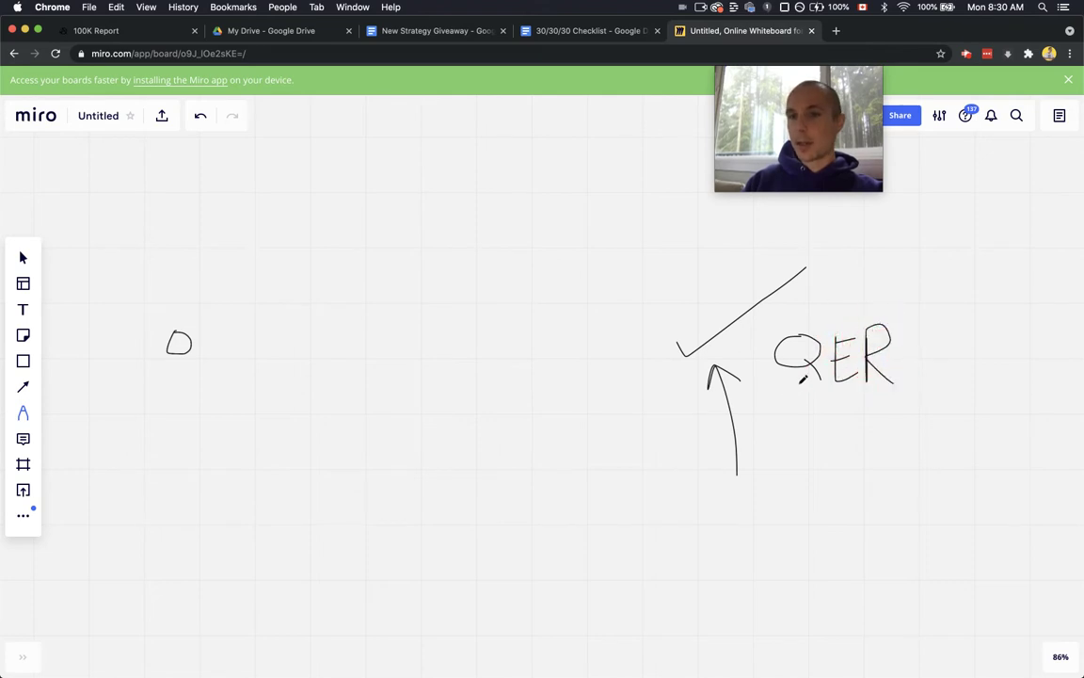
left_click_drag(799, 384, 801, 502)
left_click_drag(774, 475, 818, 482)
left_click_drag(788, 457, 787, 502)
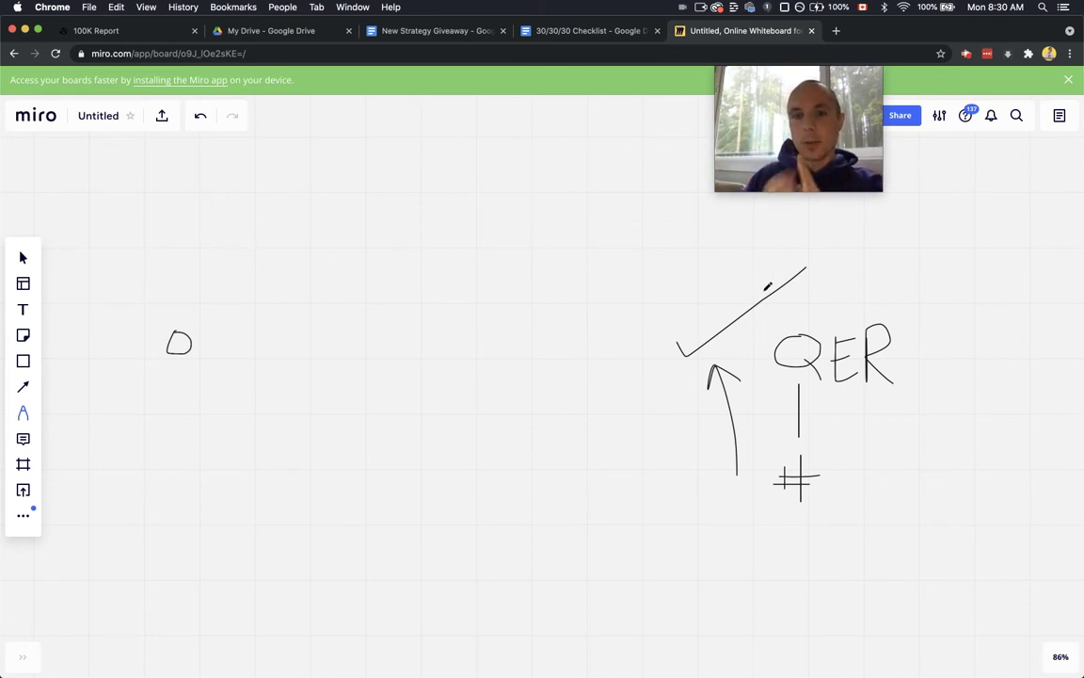
mouse_move(95, 402)
left_mouse_down()
mouse_move(130, 359)
mouse_move(151, 382)
left_mouse_up()
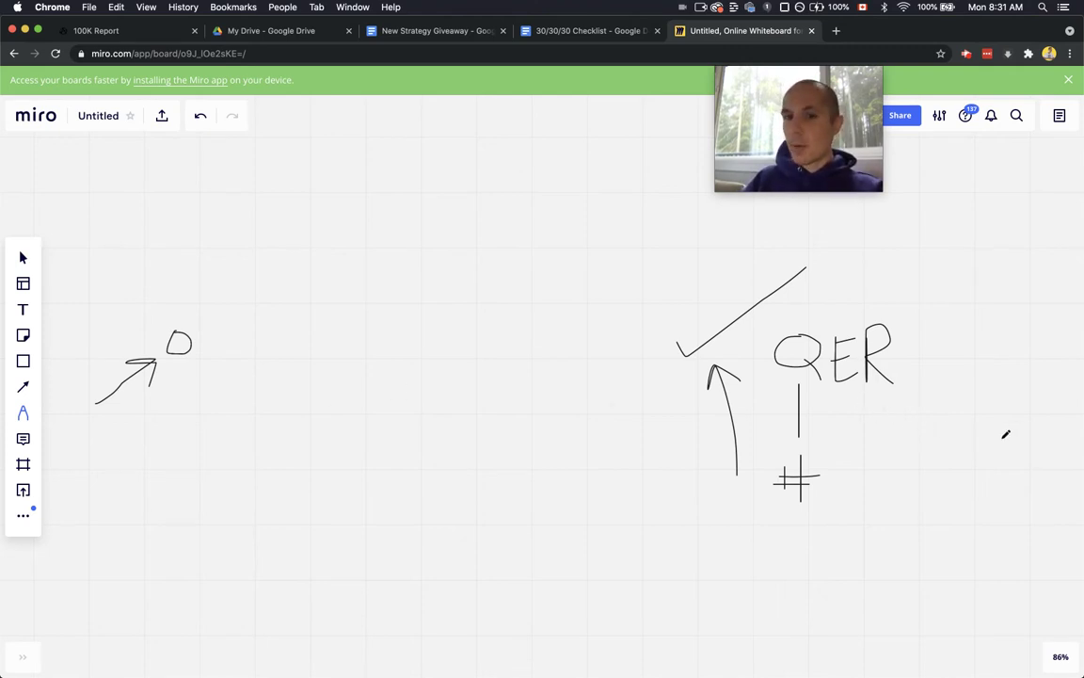
Draw a second arrow into the O from the upper left and box in the QER letters.
mouse_move(99, 315)
left_mouse_down()
mouse_move(161, 336)
mouse_move(161, 327)
left_mouse_up()
left_click_drag(770, 382, 925, 381)
mouse_move(914, 286)
left_mouse_down()
mouse_move(770, 302)
mouse_move(770, 384)
left_mouse_up()
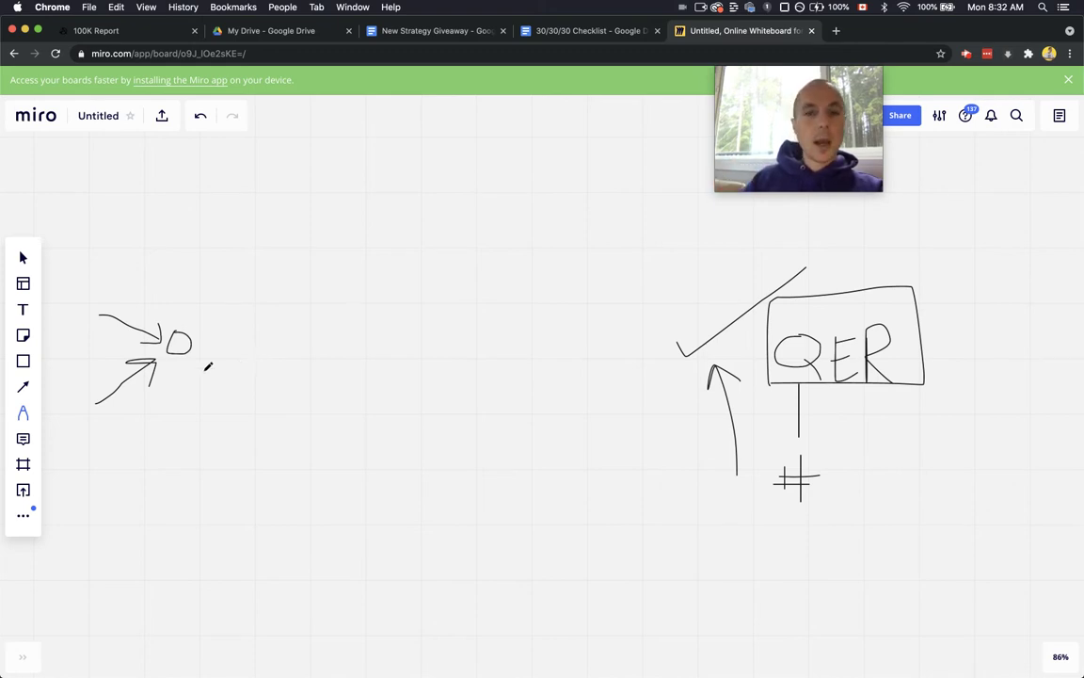
Draw a dashed line running from the O across to the check mark.
left_click_drag(204, 371, 676, 372)
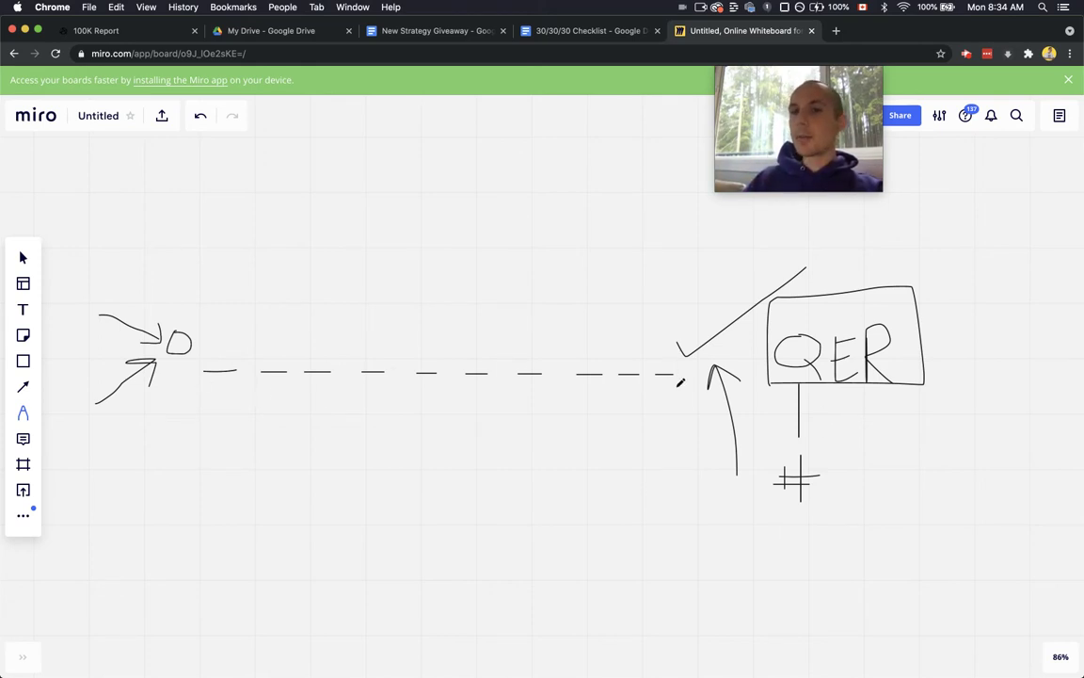
Add a curved arrow to the QER box, a vertical marker at the dashed line's start, and another arrow into the box.
mouse_move(932, 441)
left_mouse_down()
mouse_move(878, 395)
mouse_move(889, 406)
left_mouse_up()
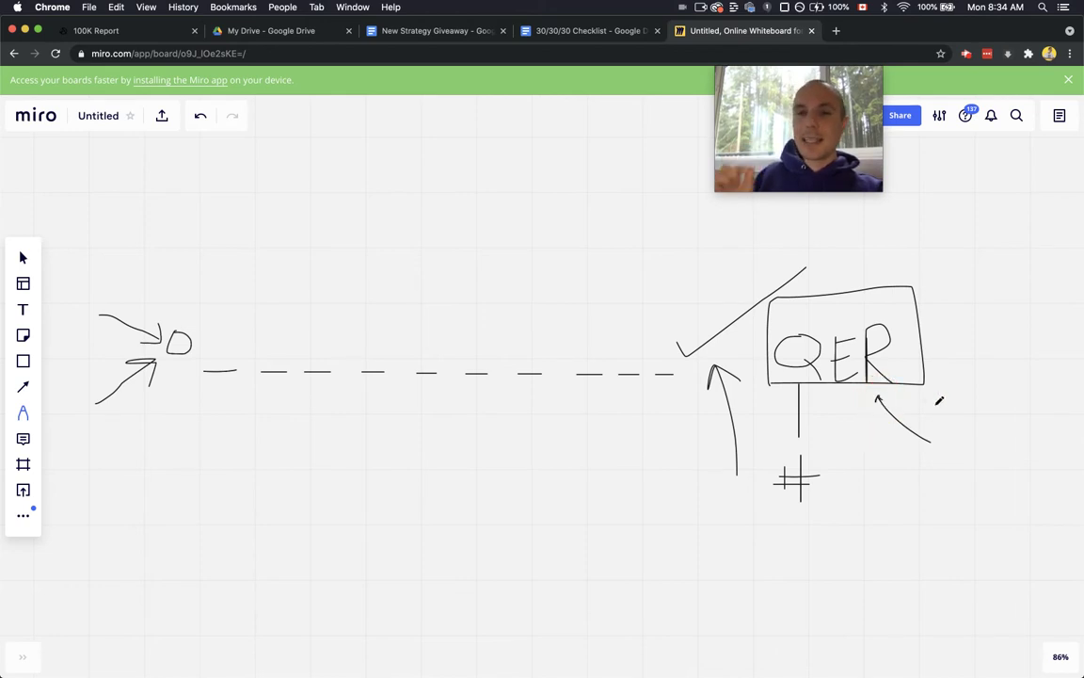
left_click(876, 399)
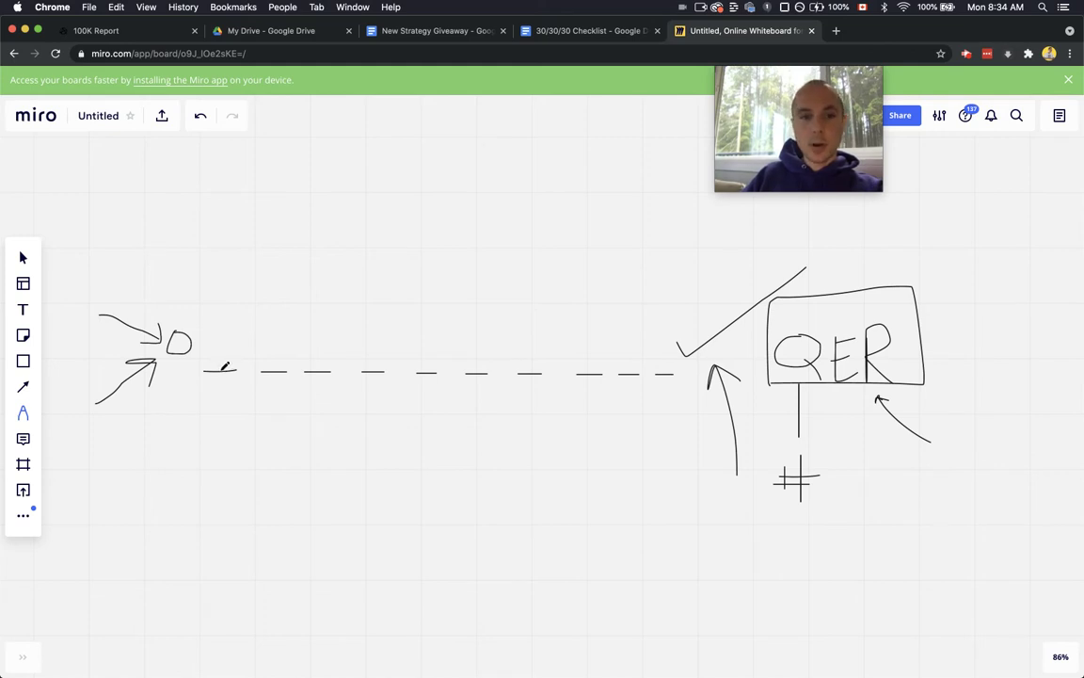
mouse_move(221, 370)
left_mouse_down()
mouse_move(220, 274)
mouse_move(258, 280)
left_mouse_up()
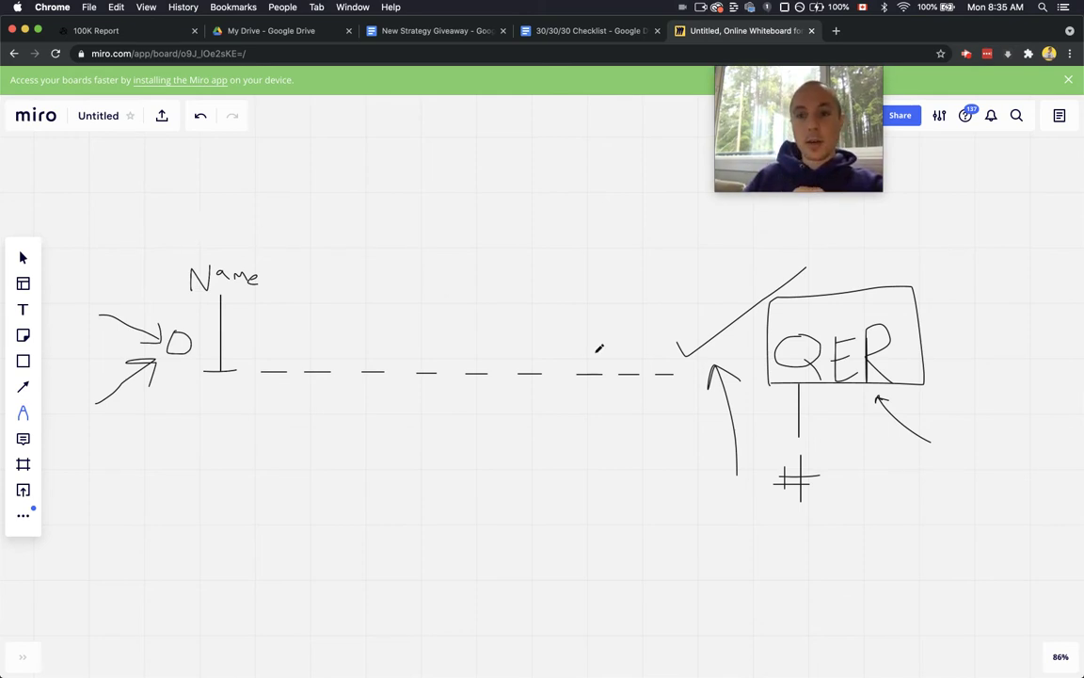
mouse_move(998, 384)
left_mouse_down()
mouse_move(939, 376)
mouse_move(950, 369)
left_mouse_up()
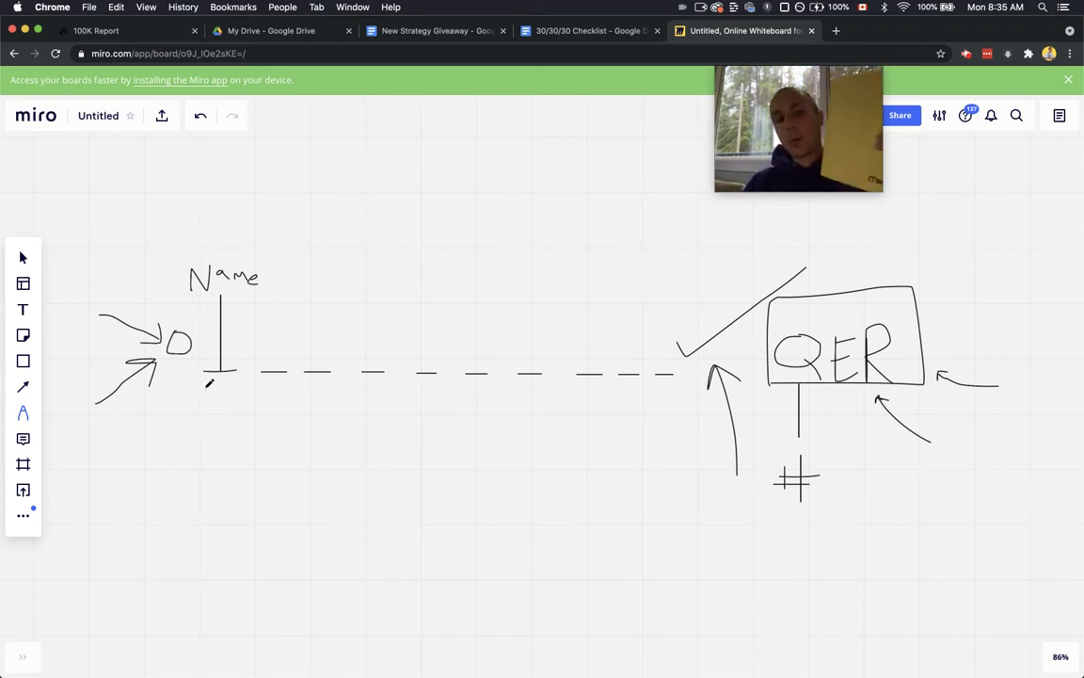
Hand-write the numbers 1 to 4 down beneath the post, each followed by a dash.
left_click_drag(206, 387, 217, 387)
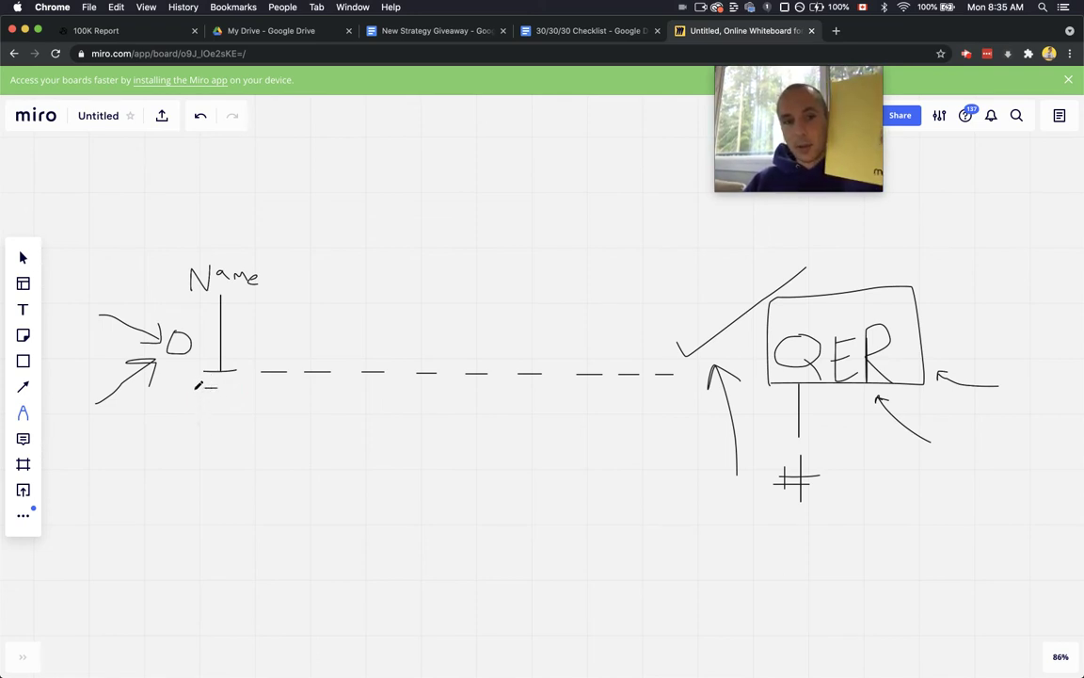
left_click(192, 389)
mouse_move(185, 420)
left_mouse_down()
mouse_move(185, 435)
mouse_move(195, 435)
left_mouse_up()
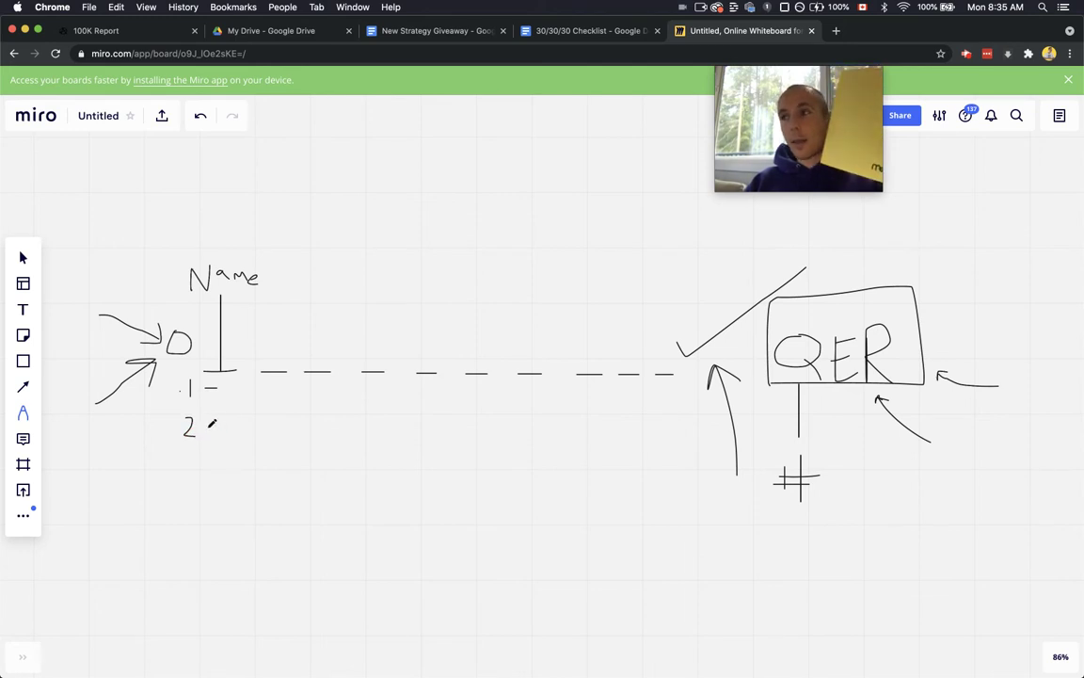
left_click_drag(201, 427, 221, 423)
mouse_move(168, 456)
left_mouse_down()
mouse_move(179, 467)
mouse_move(169, 468)
mouse_move(217, 460)
left_mouse_up()
mouse_move(172, 496)
left_mouse_down()
mouse_move(176, 519)
mouse_move(172, 506)
mouse_move(205, 503)
left_mouse_up()
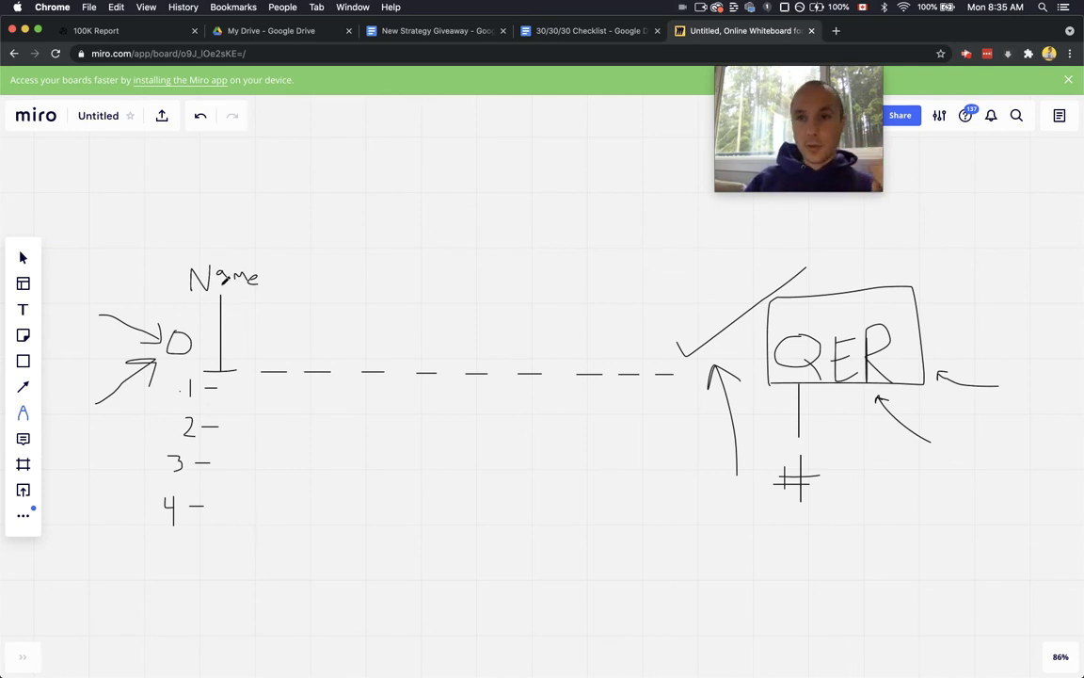
Delete the hand-drawn word Name above the post.
left_click(23, 257)
left_click(229, 264)
key("Delete")
Add a typed text label 'module 1' above the post, then return to the Pen.
left_click(24, 309)
left_click(186, 271)
type("module 1")
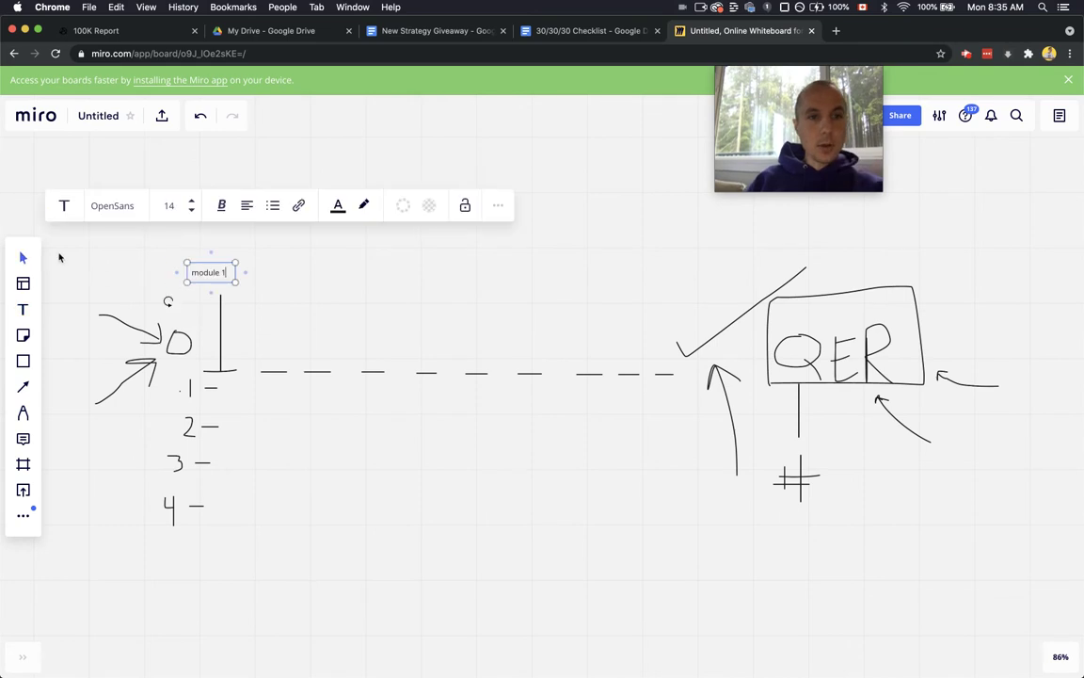
left_click_drag(210, 272, 210, 276)
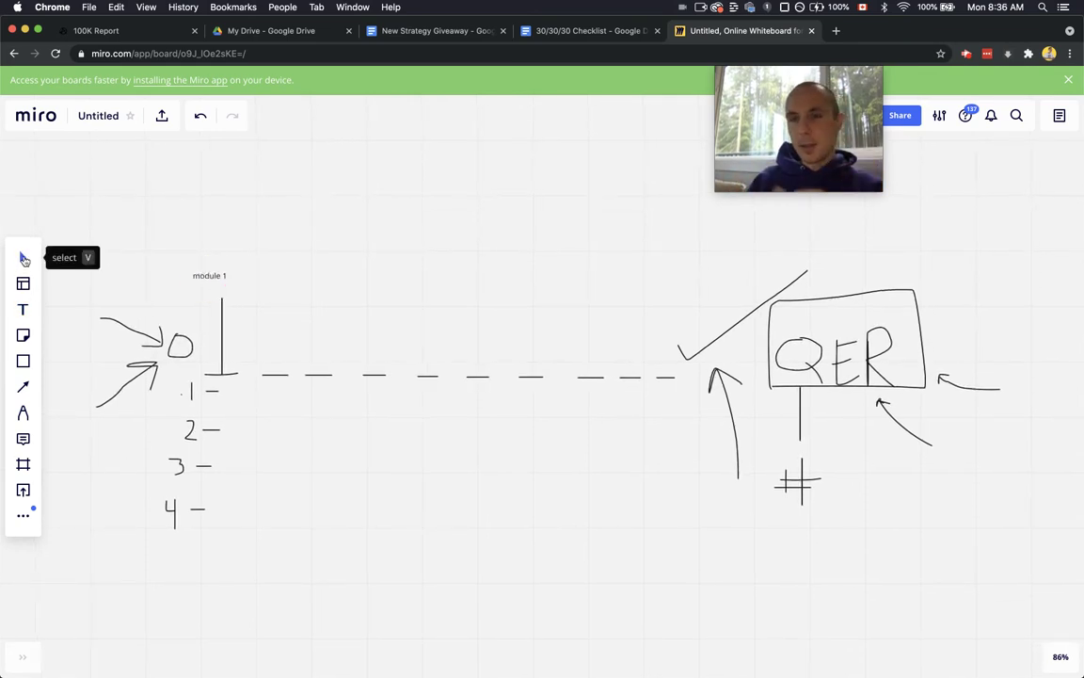
left_click(25, 259)
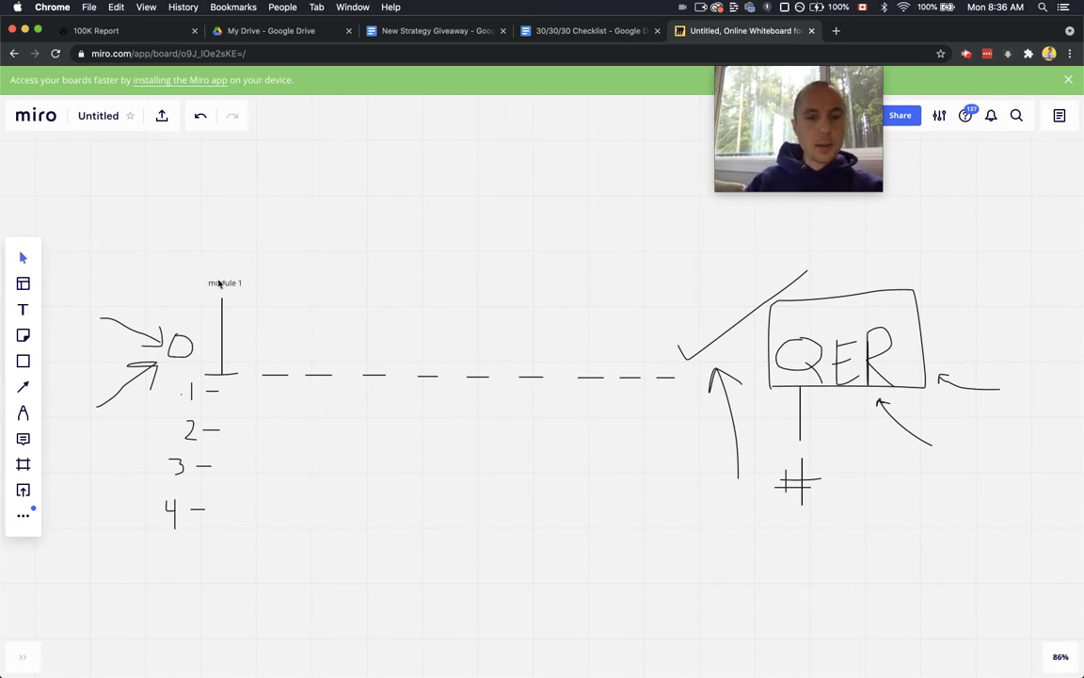
left_click(23, 412)
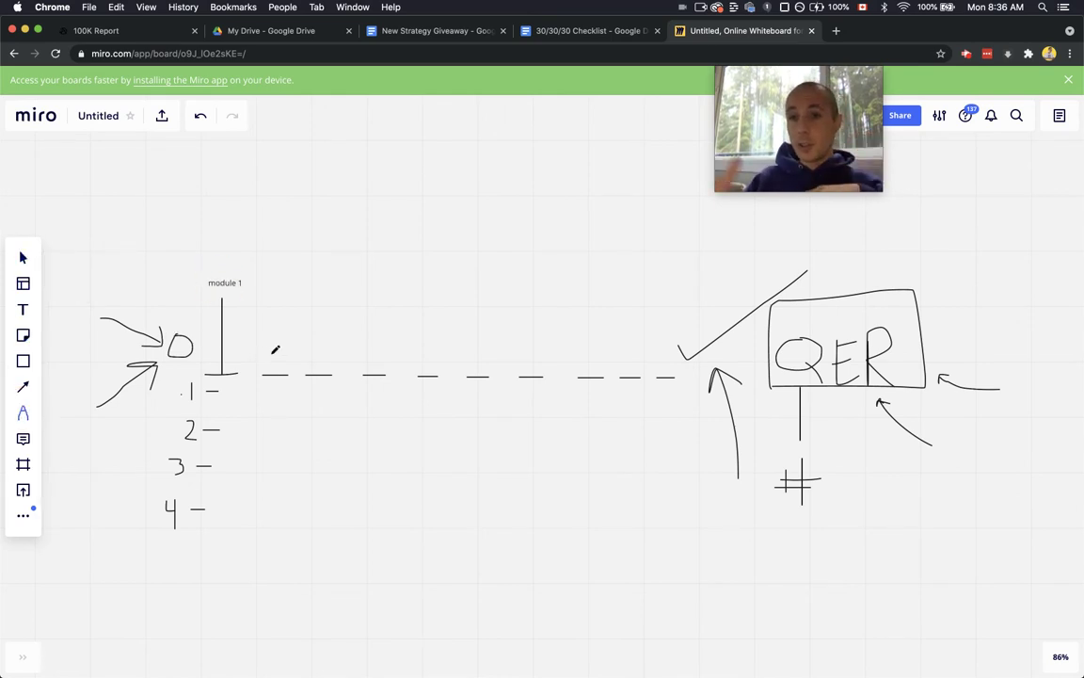
Draw a second module marker with step dashes, plus an end marker with a dash labelled 'module'.
left_click_drag(275, 375, 277, 335)
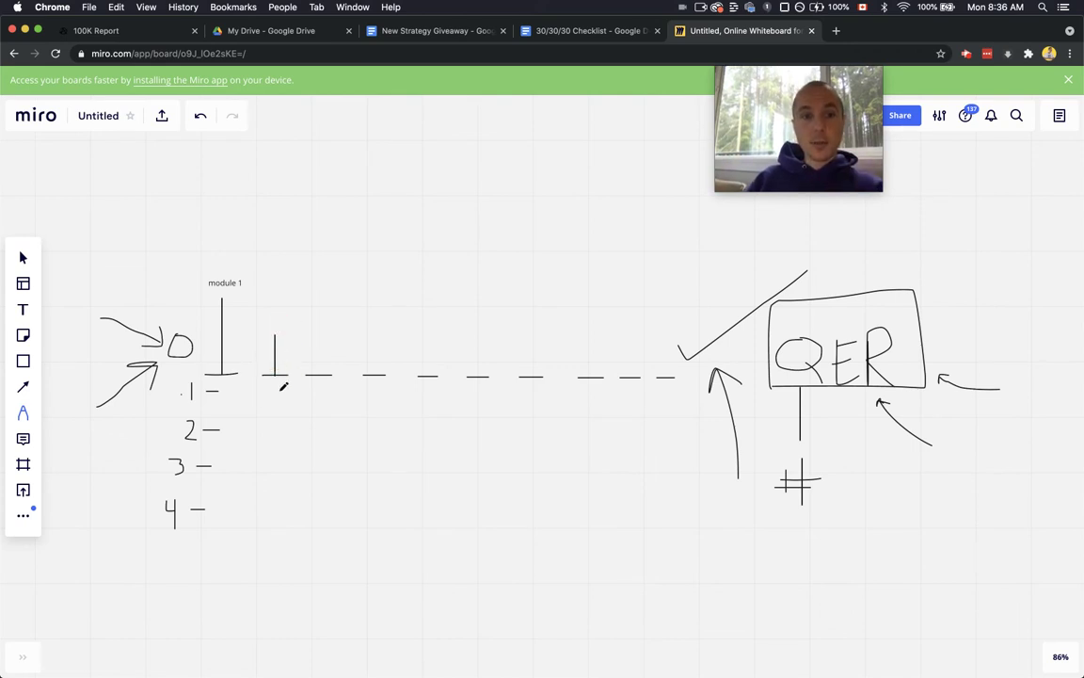
left_click_drag(263, 392, 263, 457)
mouse_move(254, 475)
left_mouse_down()
mouse_move(252, 506)
mouse_move(261, 505)
left_mouse_up()
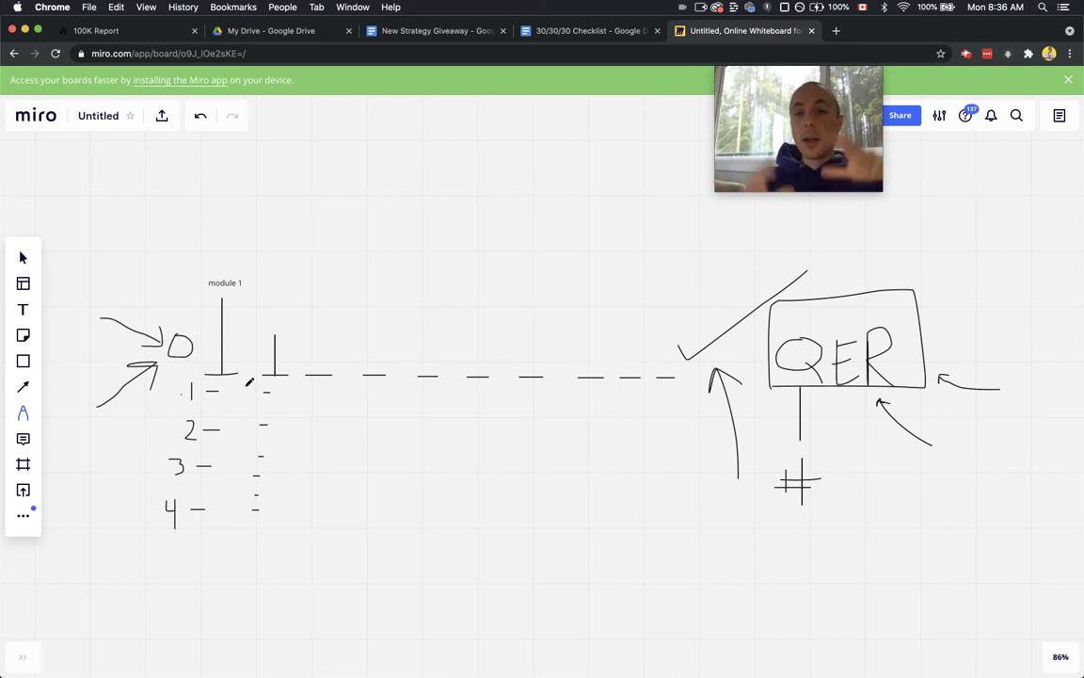
left_click_drag(665, 376, 666, 306)
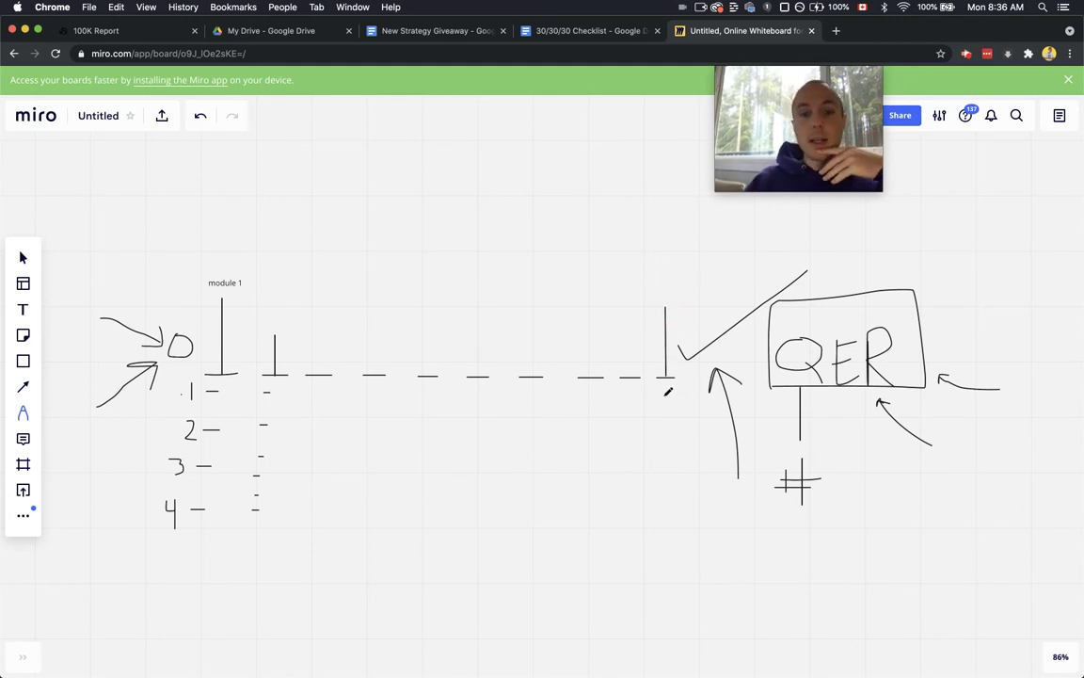
left_click_drag(659, 395, 659, 432)
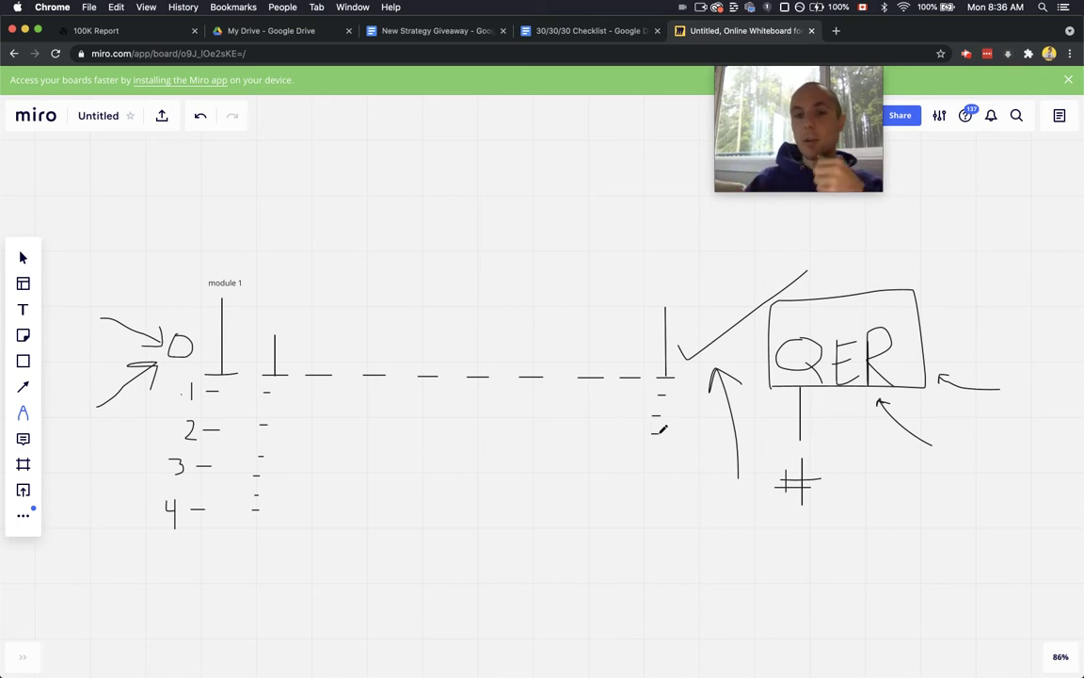
mouse_move(648, 281)
left_mouse_down()
mouse_move(681, 289)
mouse_move(704, 274)
mouse_move(709, 291)
left_mouse_up()
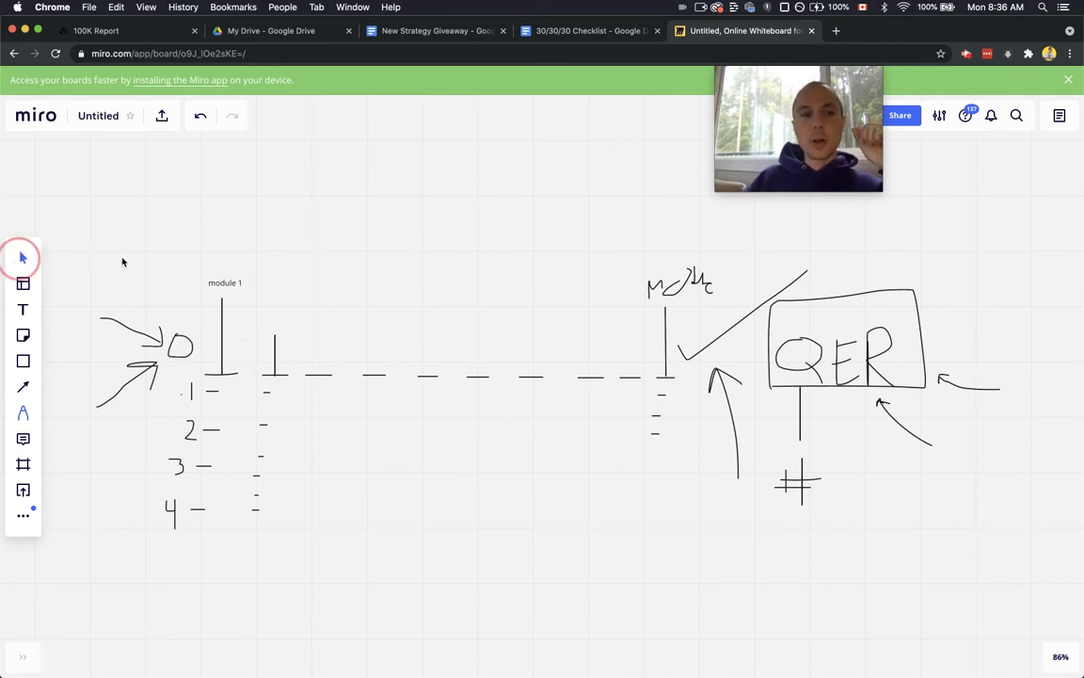
left_click_drag(222, 282, 428, 292)
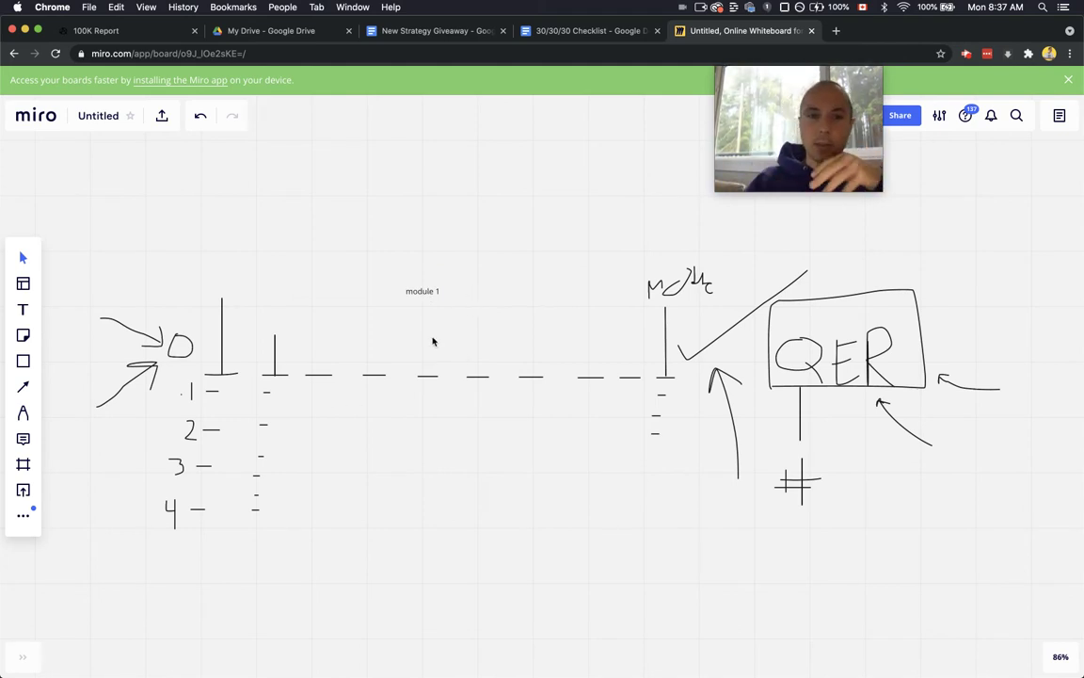
left_click_drag(422, 293, 223, 287)
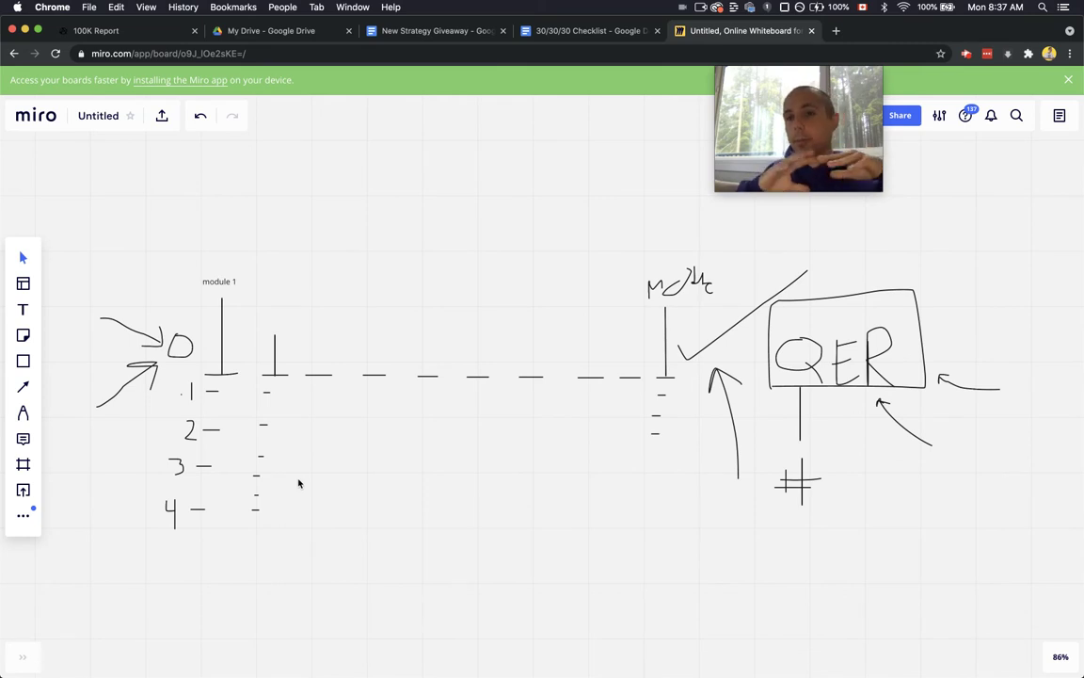
left_click(25, 412)
left_click(62, 287)
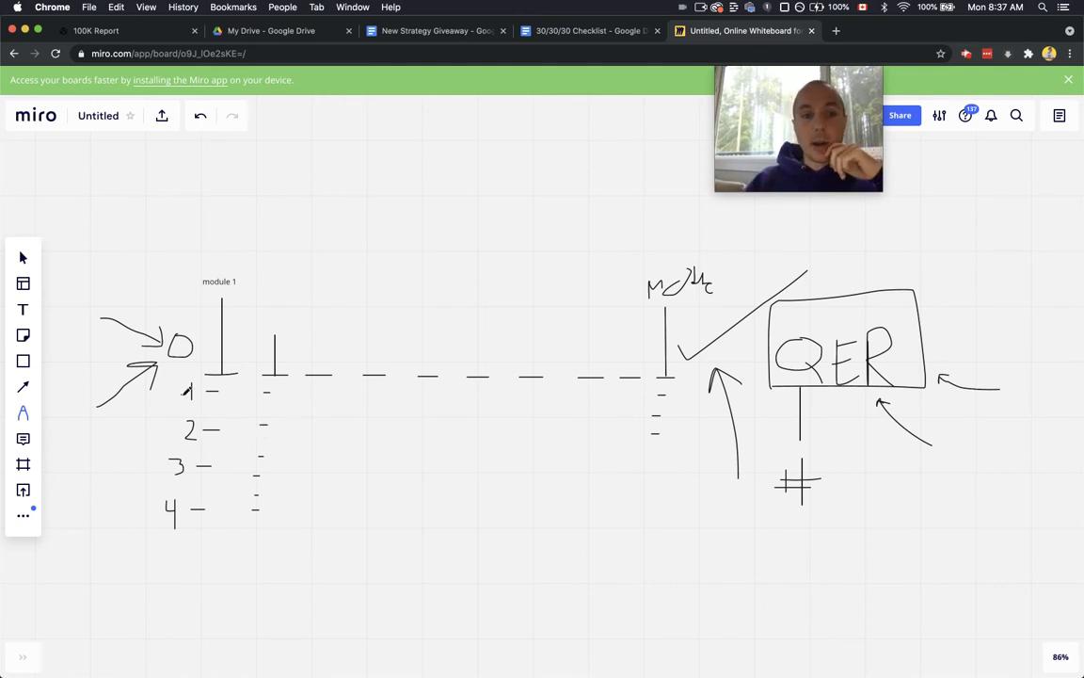
Underline steps 1, 2 and 3 and loop them, then open a new Chrome window.
left_click_drag(162, 413, 203, 406)
left_click_drag(167, 445, 203, 436)
left_click_drag(154, 488, 196, 477)
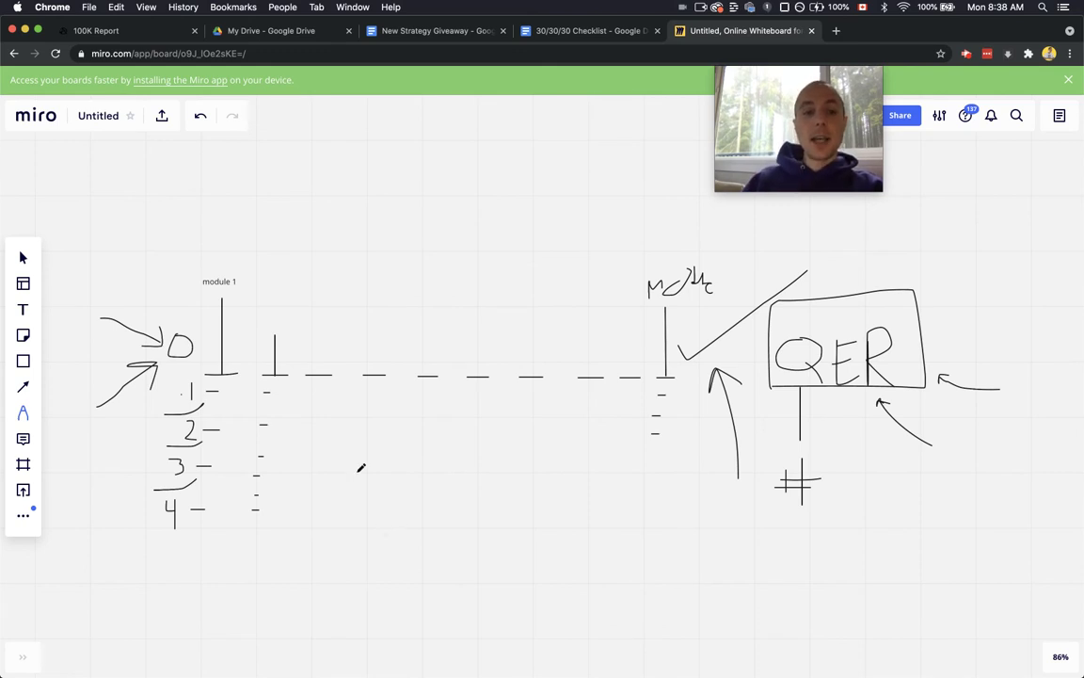
mouse_move(272, 378)
left_mouse_down()
mouse_move(193, 496)
mouse_move(310, 449)
mouse_move(256, 379)
left_mouse_up()
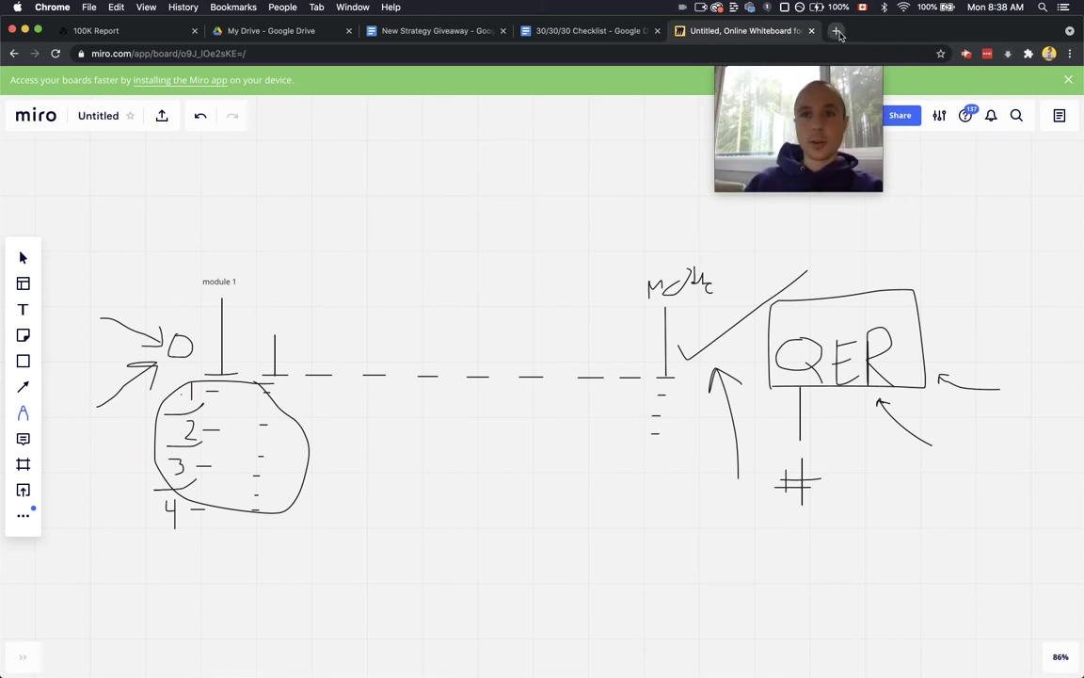
left_click(89, 8)
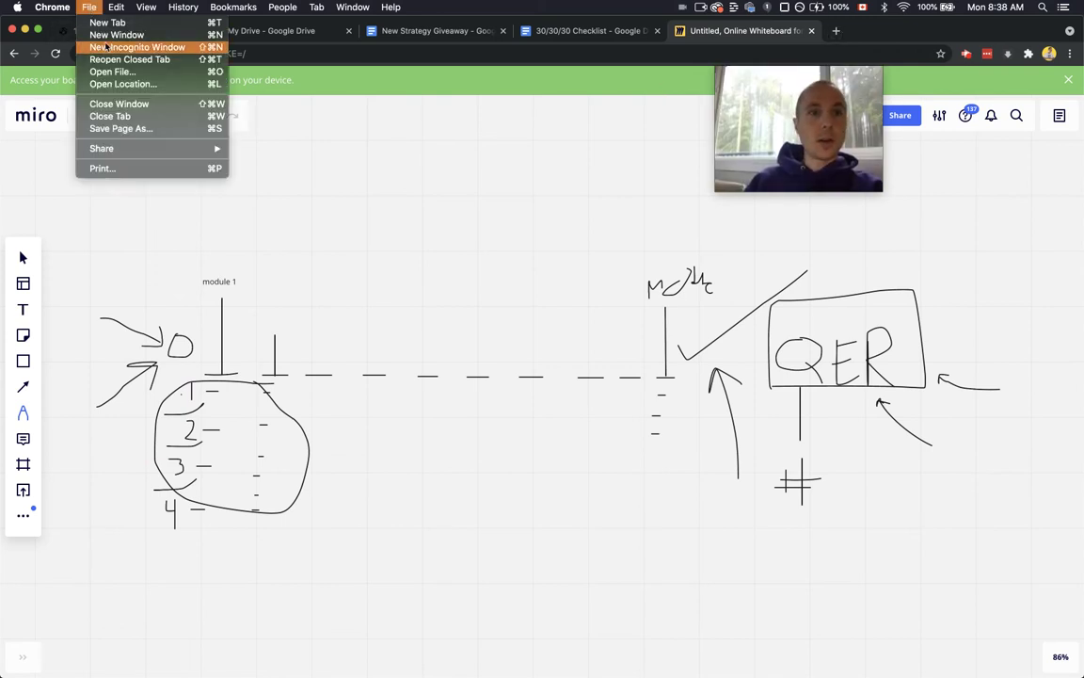
left_click(106, 34)
Search 'docs', create a blank Google Docs document, then move it aside to bring Miro forward.
type("docs")
left_click(177, 96)
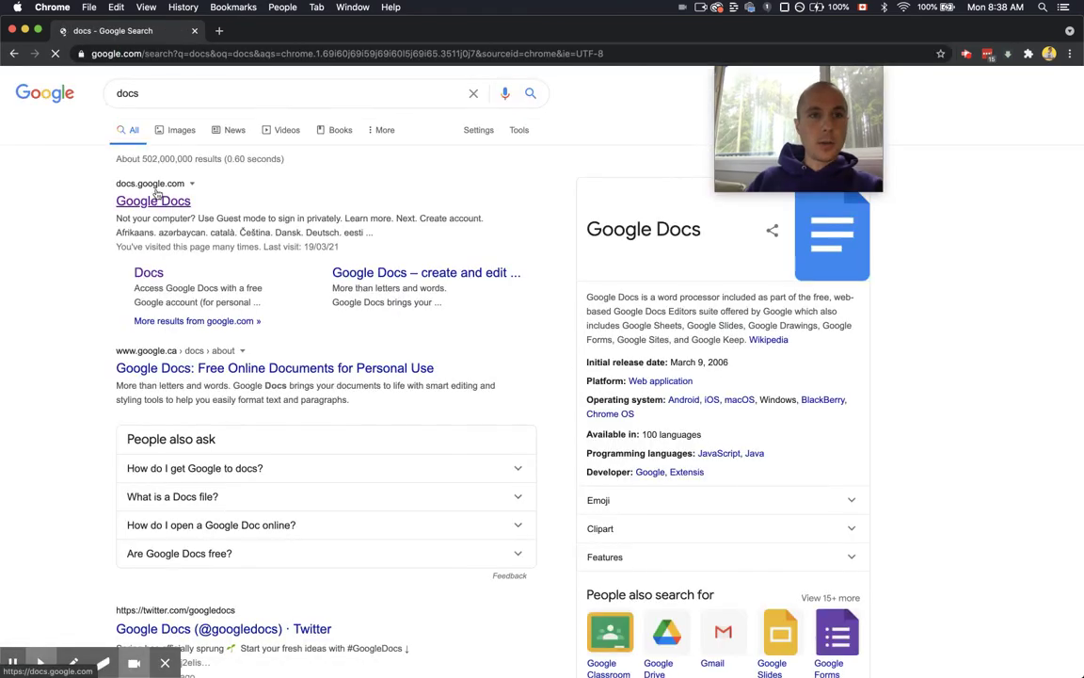
left_click(141, 200)
left_click(258, 179)
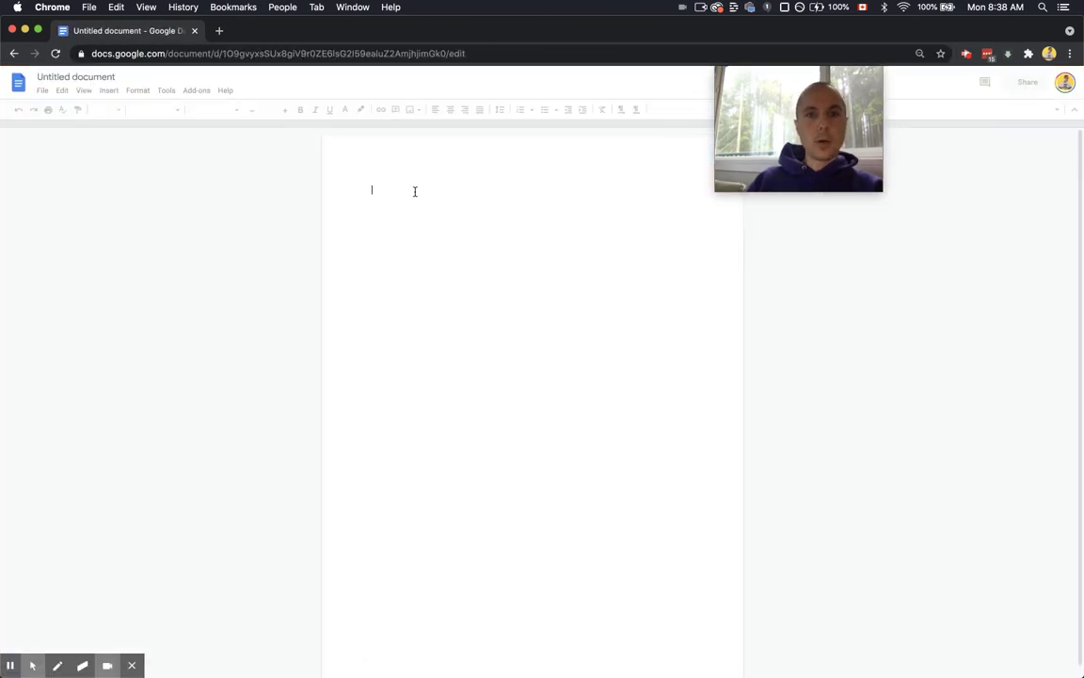
left_click_drag(290, 34, 589, 20)
left_click(290, 216)
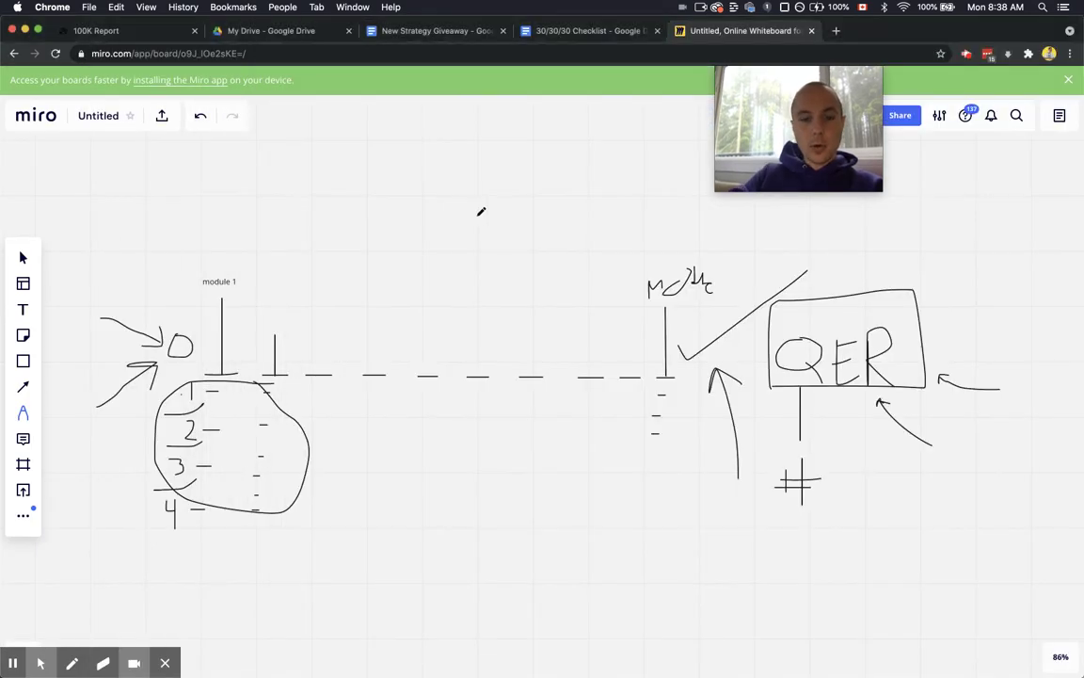
Screenshot the Miro timeline sketch and paste it at the top of the Untitled document.
key("super+shift+4")
left_click_drag(1019, 213, 54, 546)
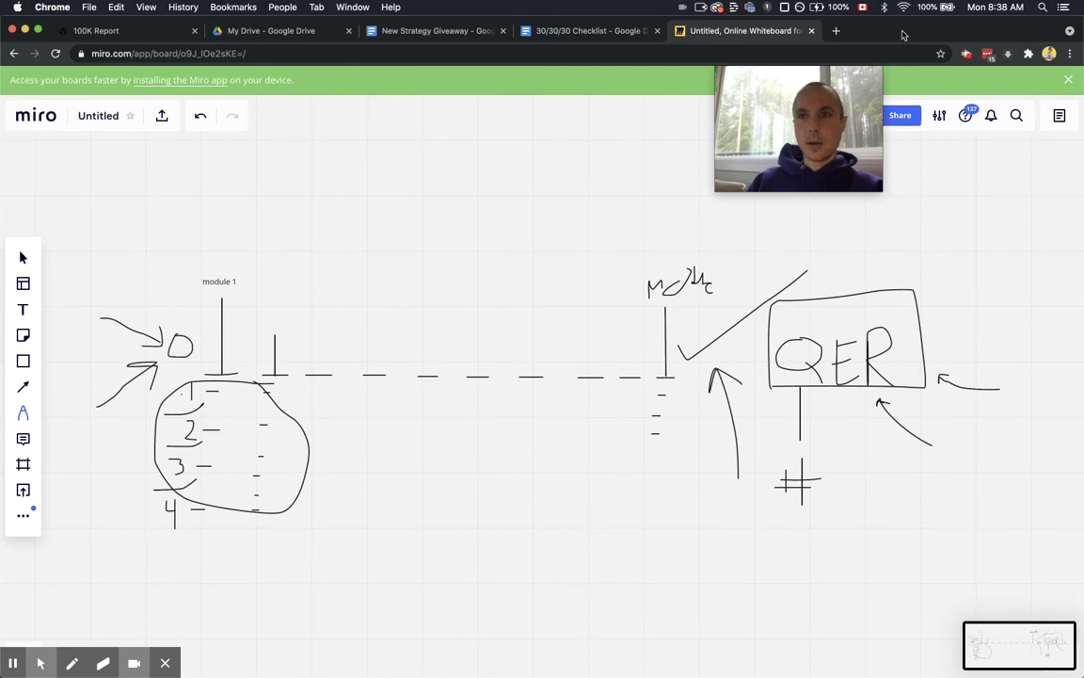
key("super+grave")
left_click_drag(739, 32, 471, 32)
key("Return")
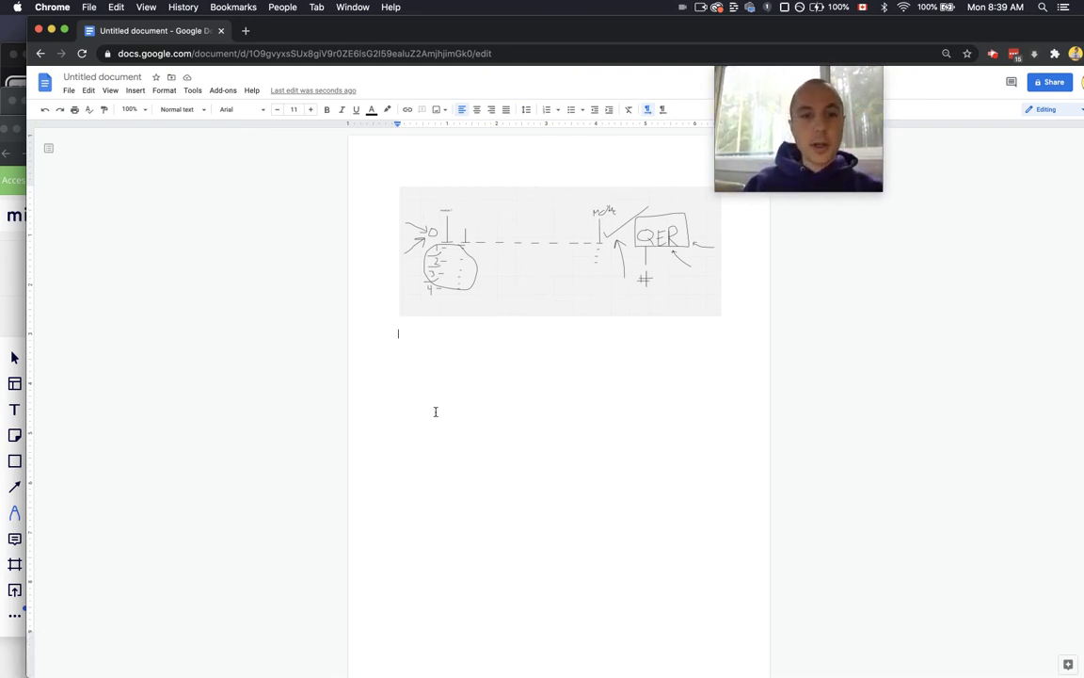
Type 'Module 1: A Sneak Peak of What's to Come' and 'Module 2: Grocery Shopping' below the sketch.
key("Return")
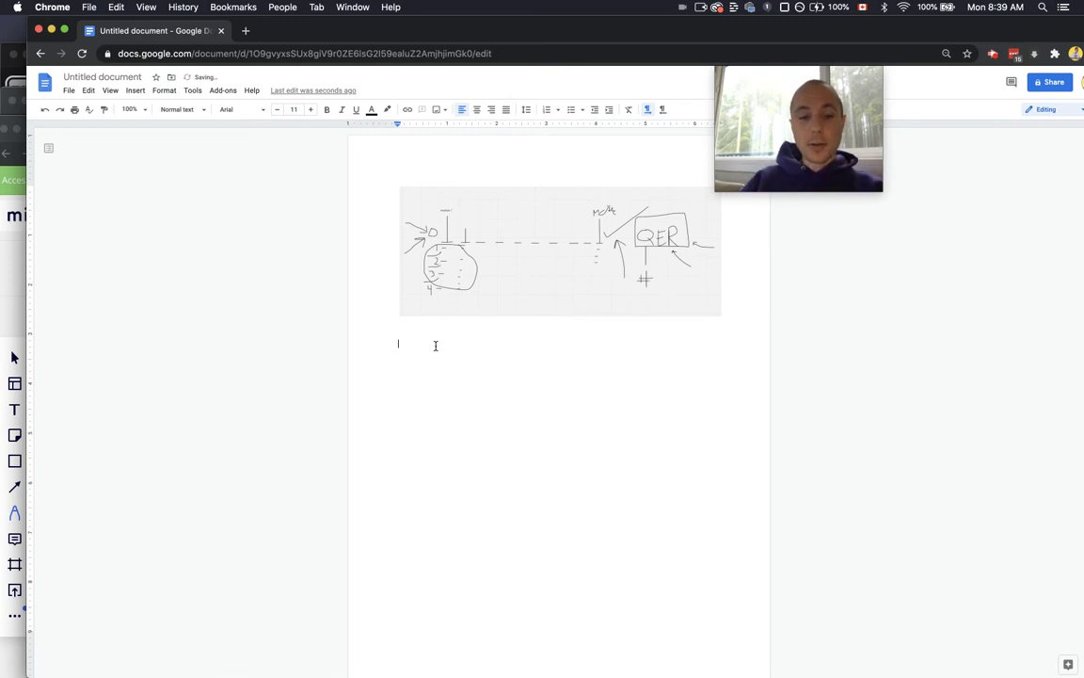
type("Module 1: ")
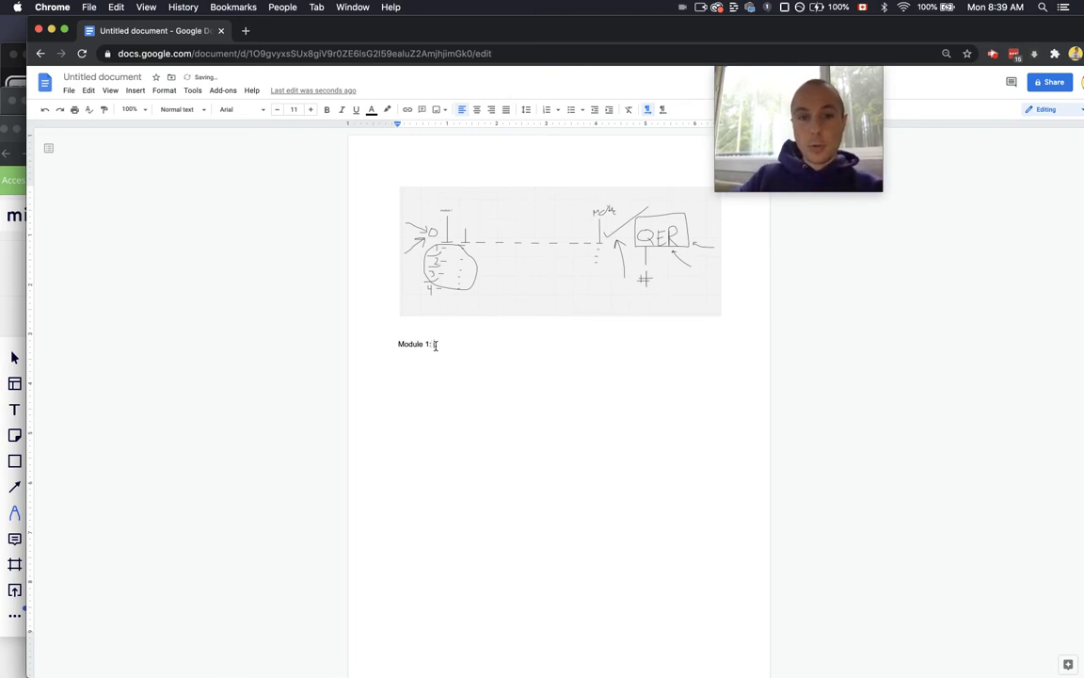
type("A Sneak Peak o")
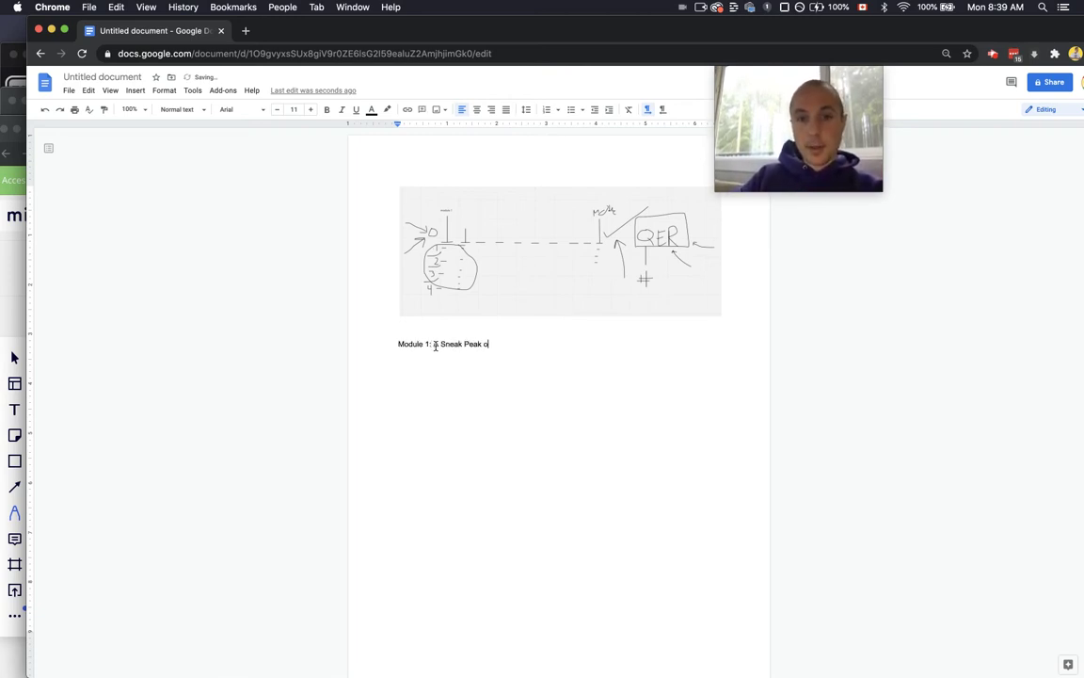
type("f What's to Come")
key("Return")
key("Return")
type("Module 2: ")
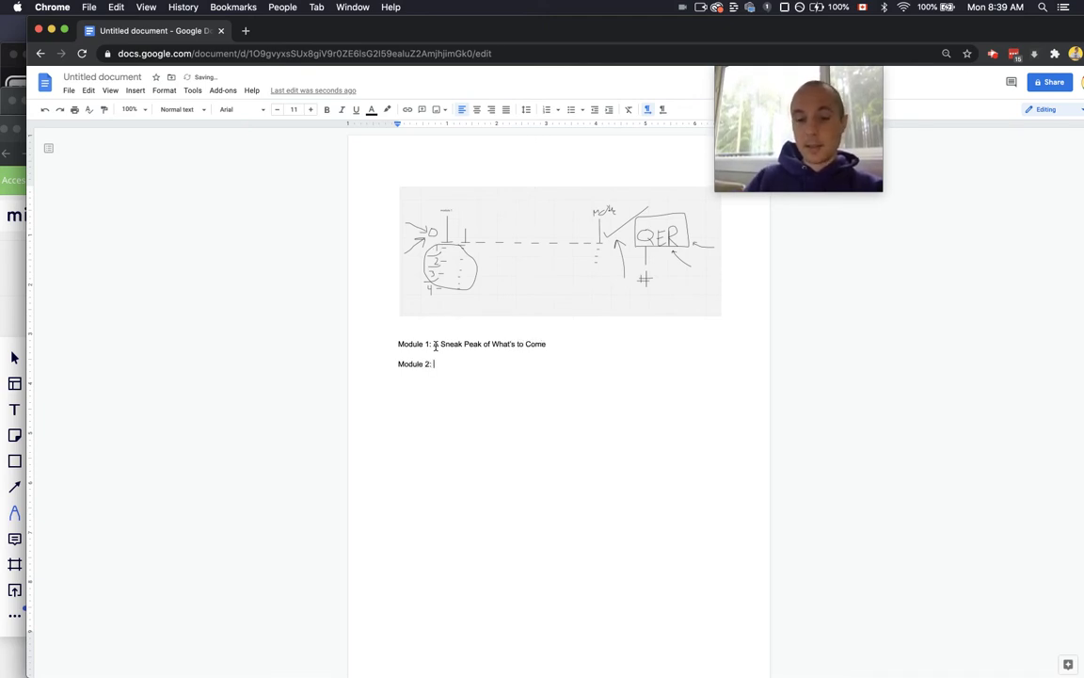
type("Grocery Shopping")
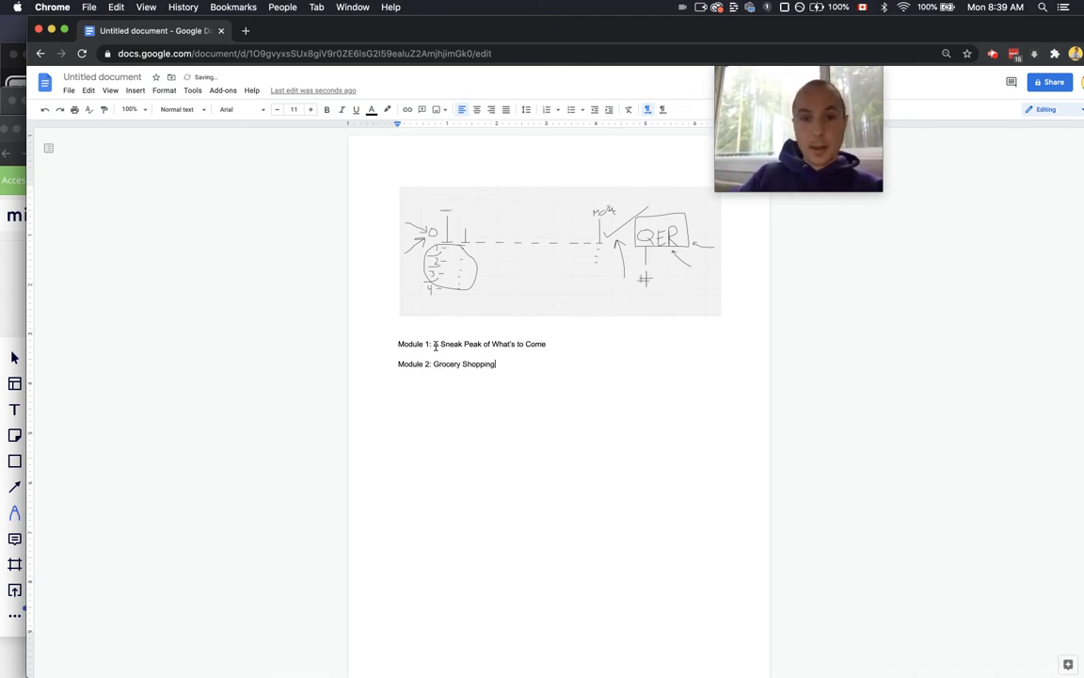
Add 'Module 3: Your Customized Fitness Plan', fixing its capital O, followed by a 'Module 10:' line.
key("Return")
key("Return")
type("MOdule 3:")
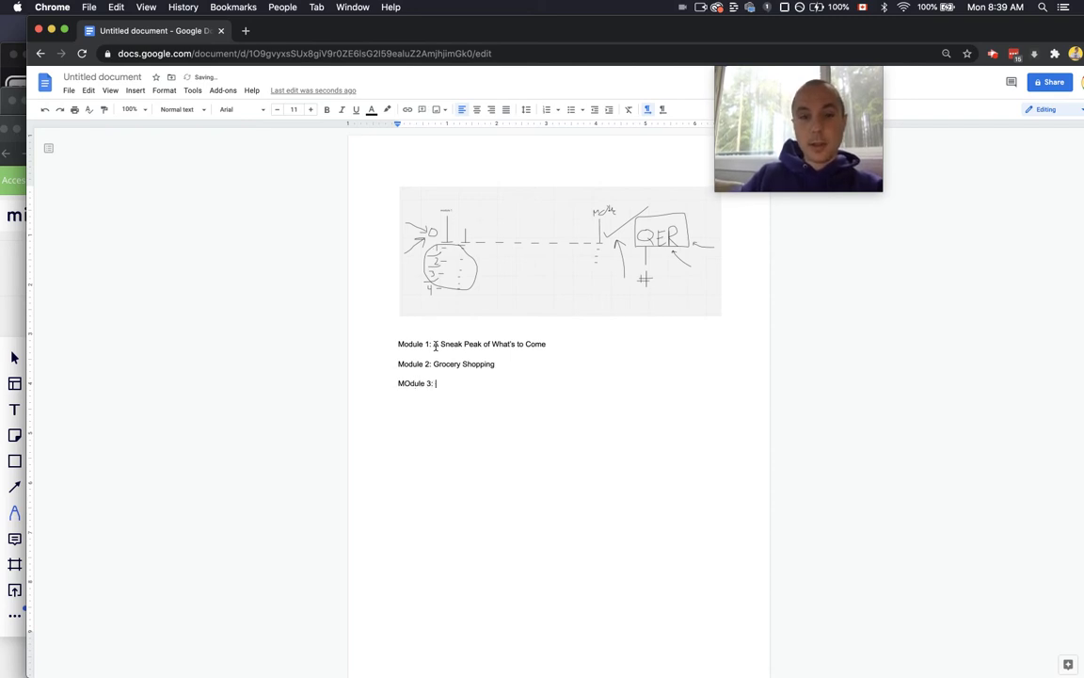
left_click(405, 383)
key("BackSpace")
type("o")
left_click(473, 386)
type("Yo")
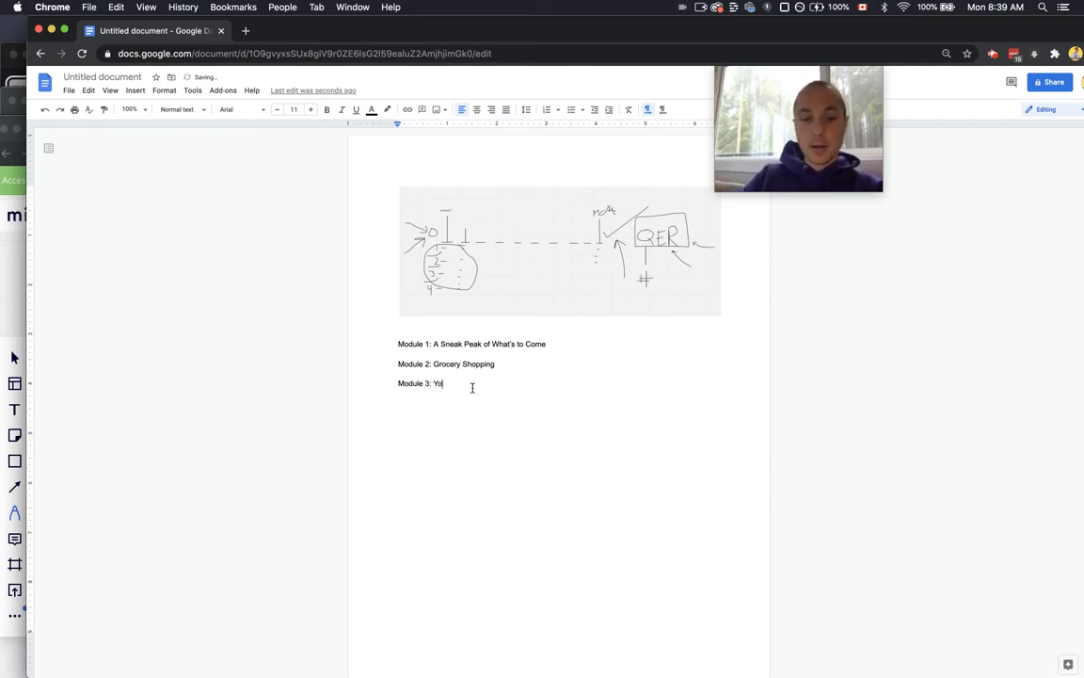
type("ur Customize")
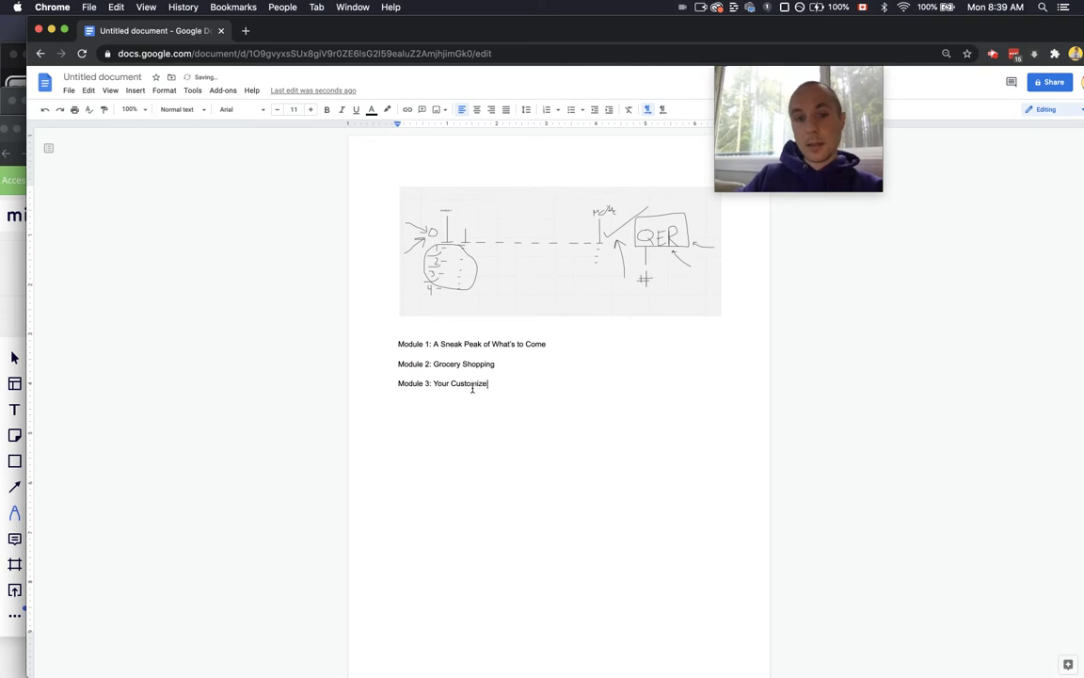
type("d Fitness Plan")
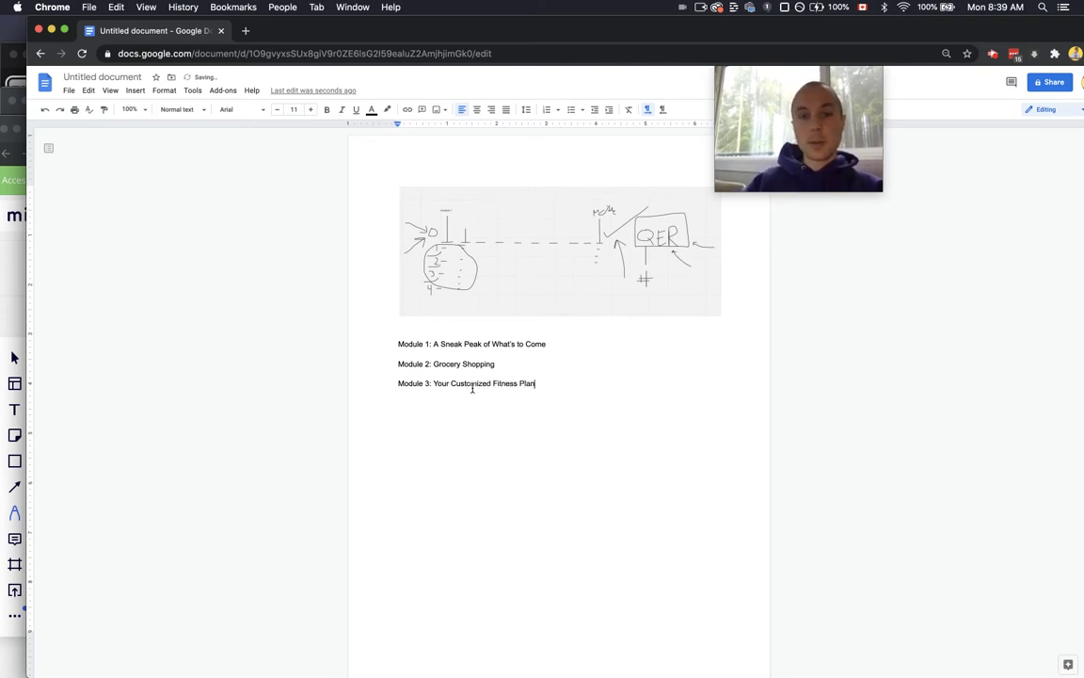
key("Return")
type("Module ")
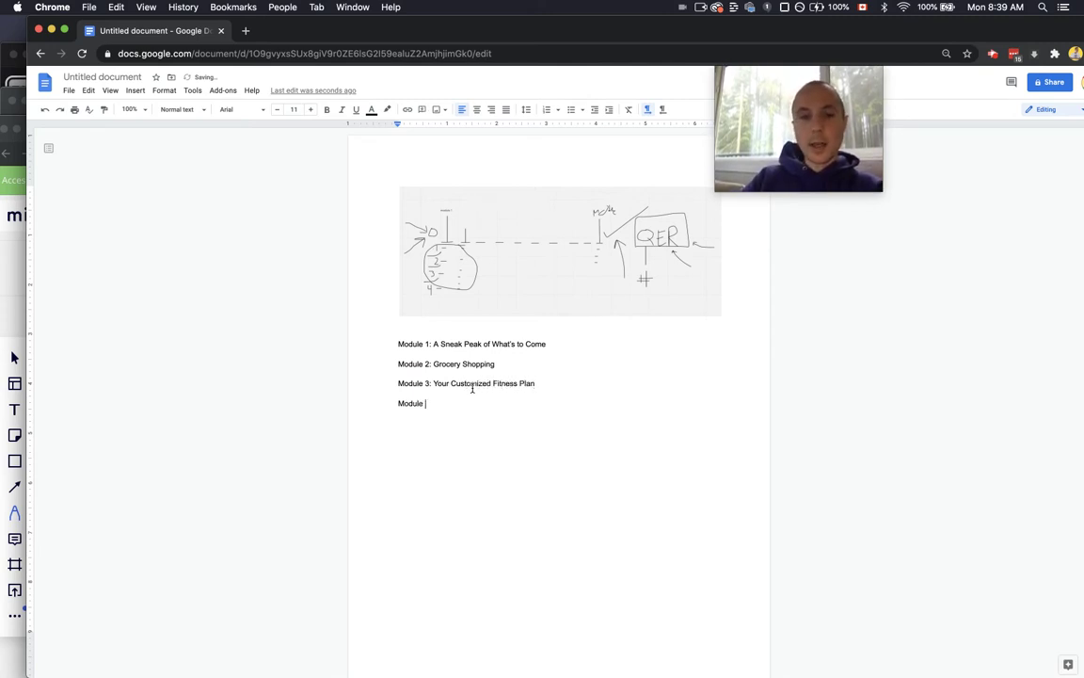
type("10:")
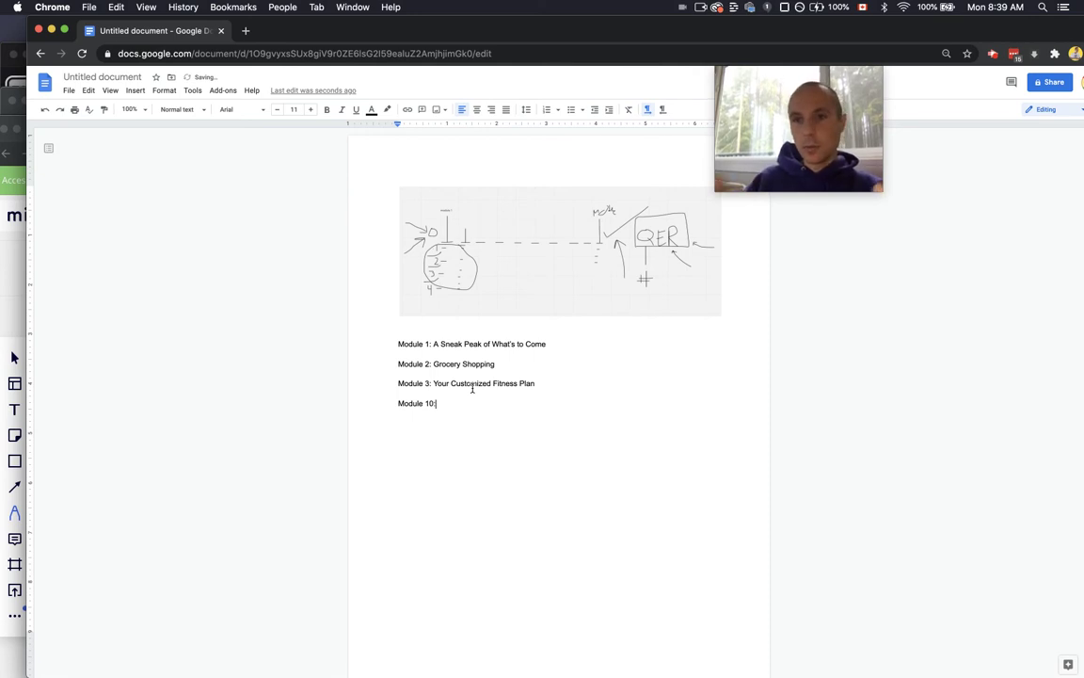
Start a numbered list under Module 1 with 'Get a note book' and 'Weigh yourself'.
left_click(552, 343)
key("Return")
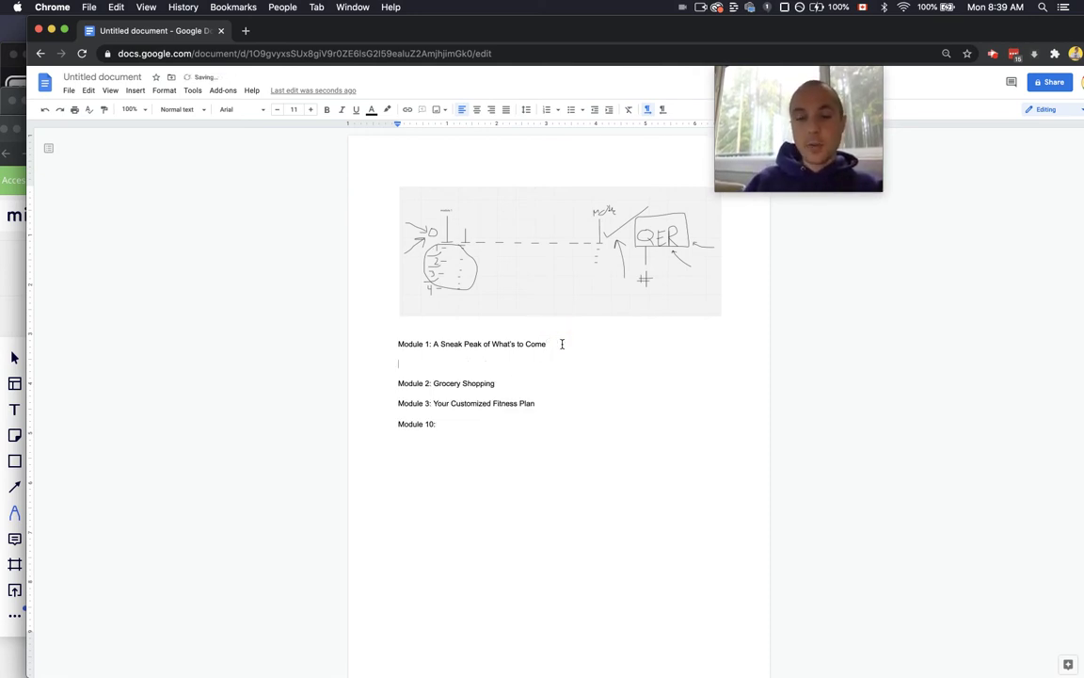
type("1. ")
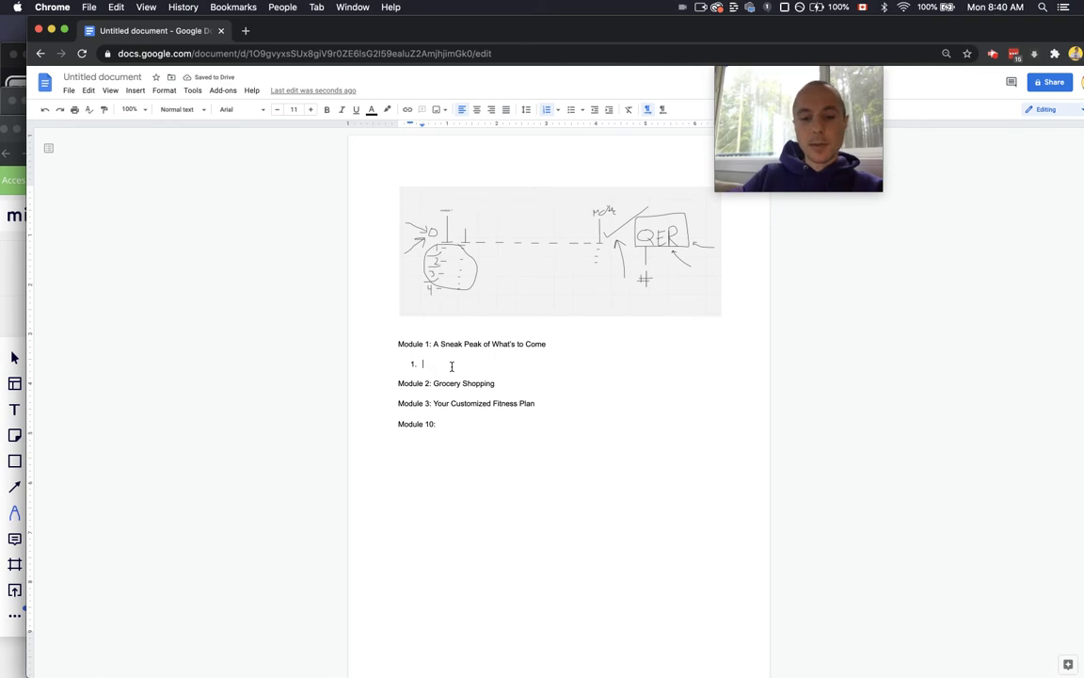
type("Get a note book")
key("Return")
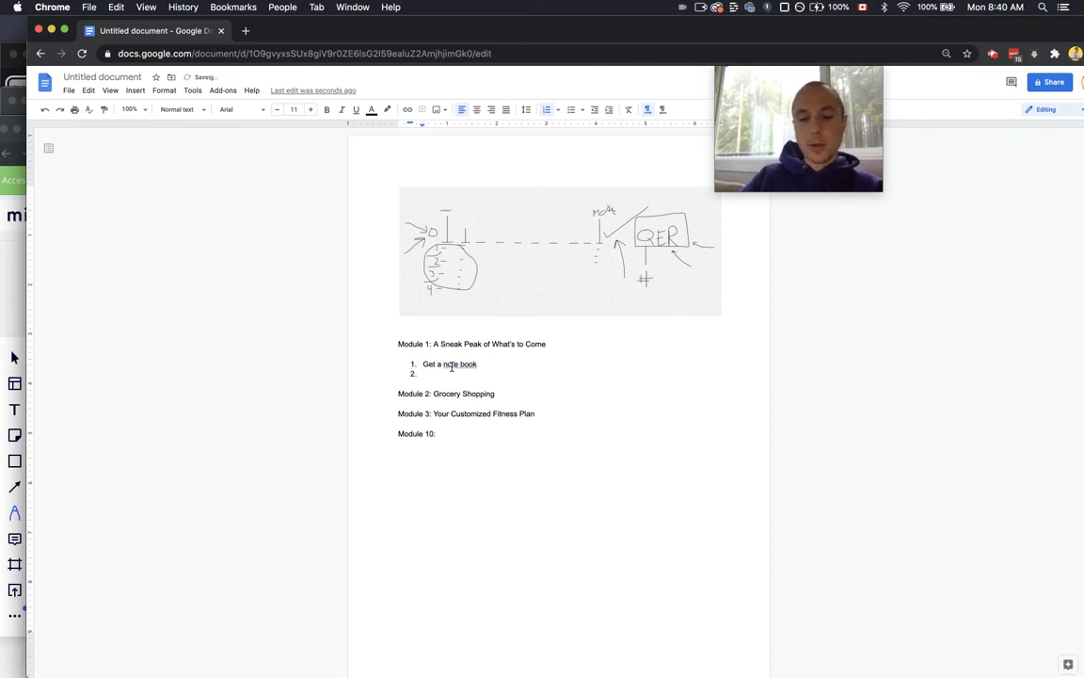
type("Weight y")
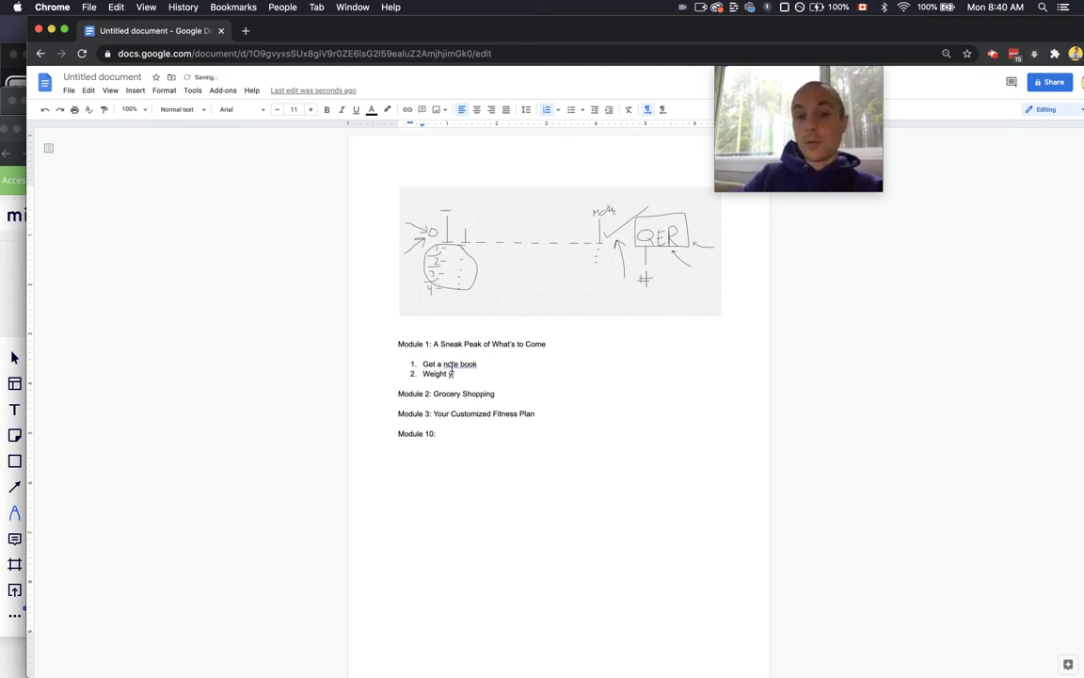
type("ourself")
left_click(447, 374)
key("BackSpace")
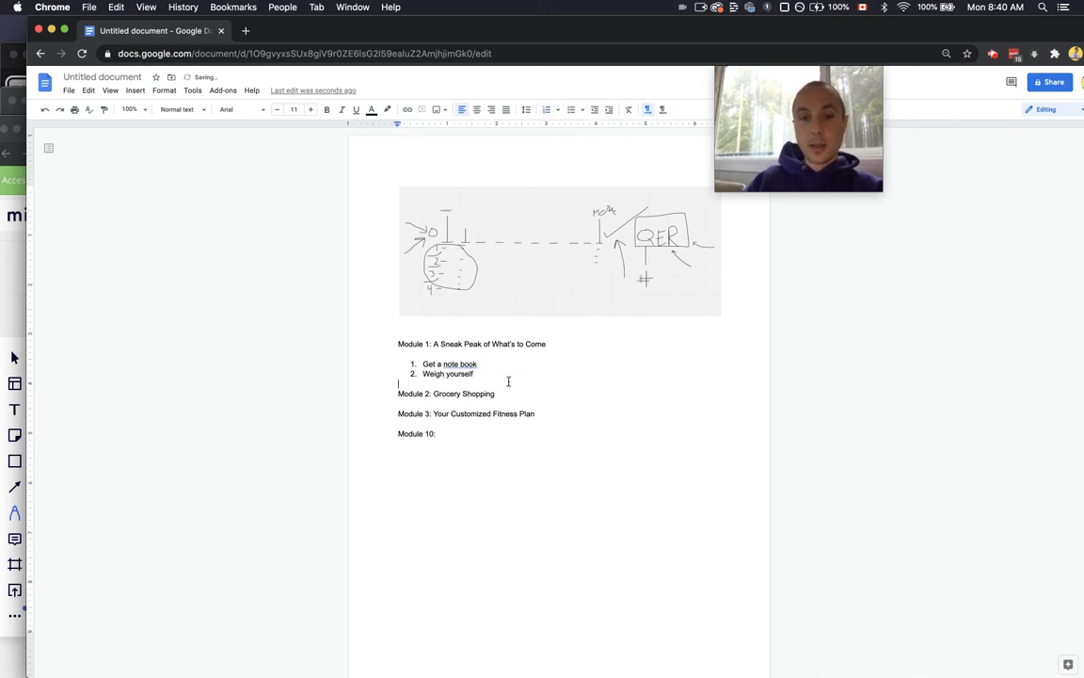
left_click(499, 377)
Extend step 2 to 'Weigh yourself & Write down your current weight in your notebook'.
key("Return")
type("Write")
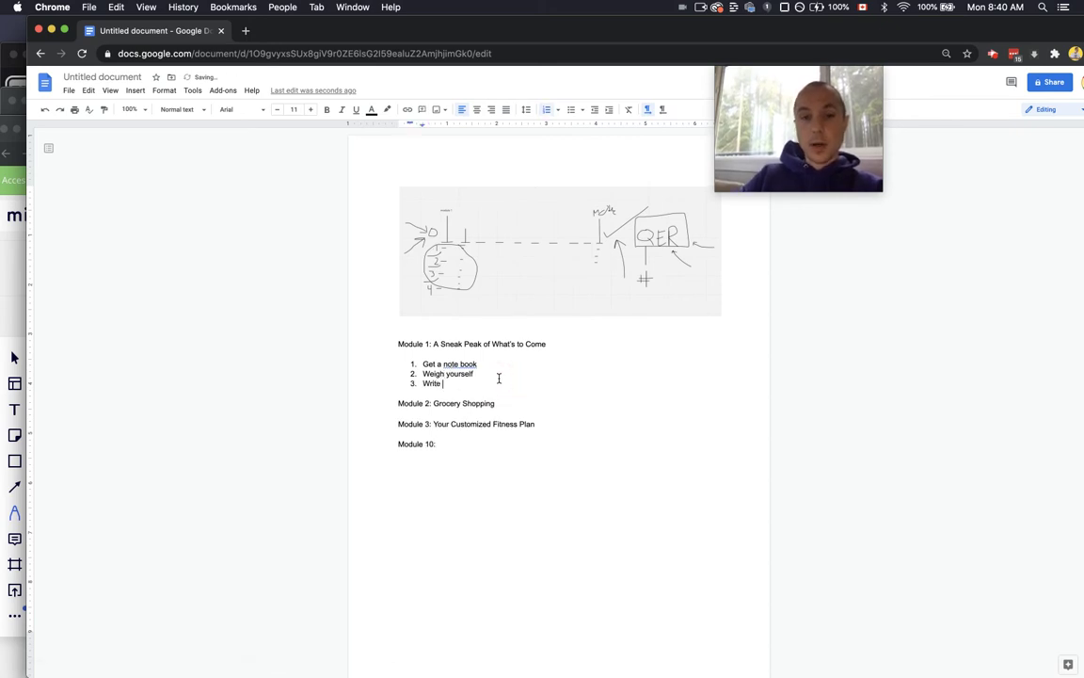
type(" down your current weight")
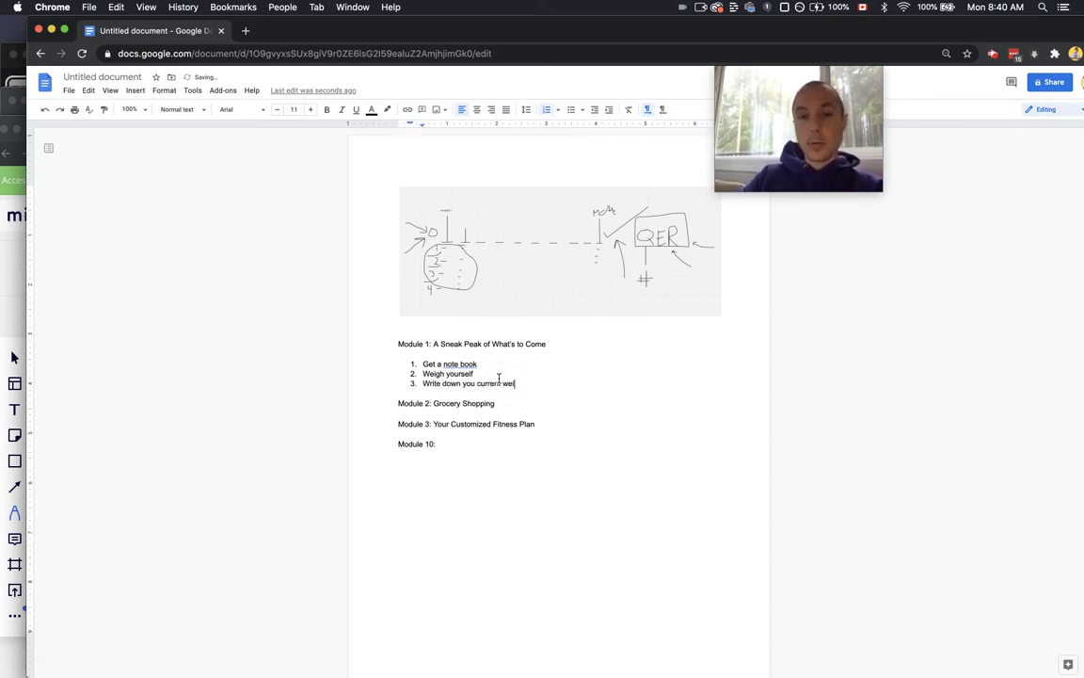
left_click(422, 383)
key("BackSpace")
key("BackSpace")
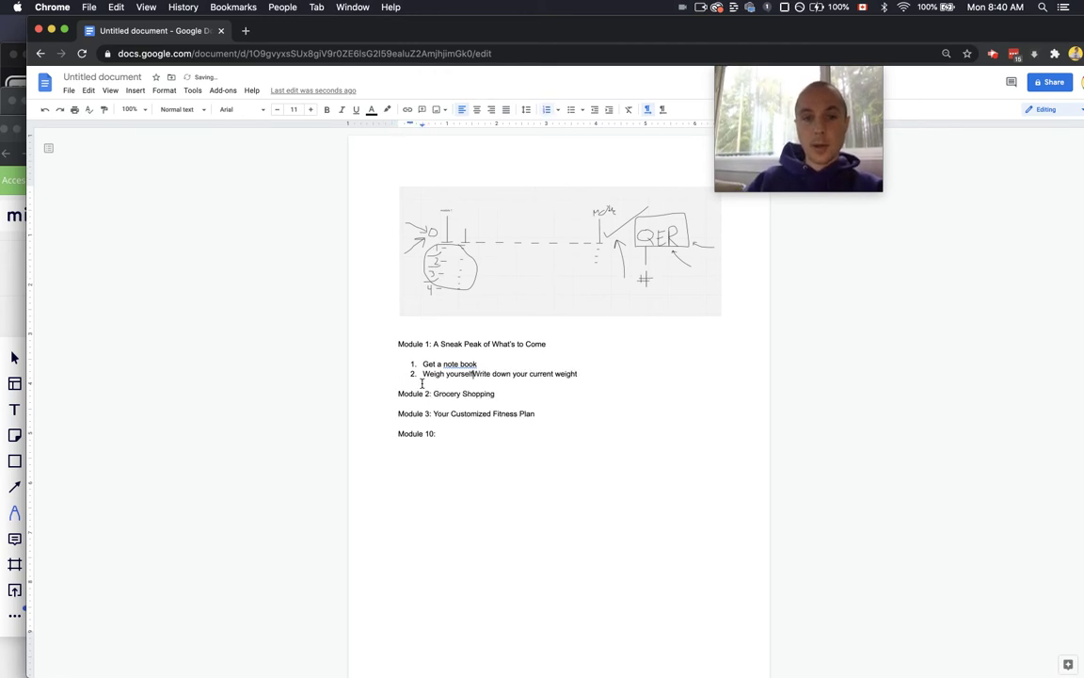
type("&")
left_click(597, 380)
type("in your notebook")
Add steps 'Write down your goal weight' and 'Take a 'before photo' with multiple angles and good lighting.'.
key("Return")
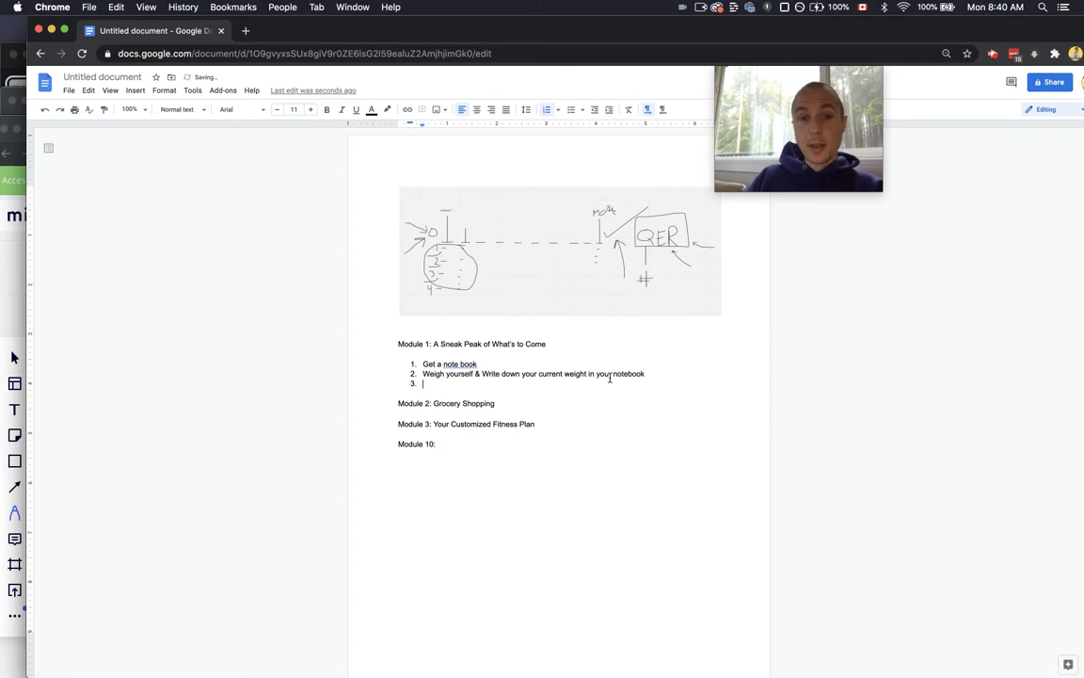
type("Write down y")
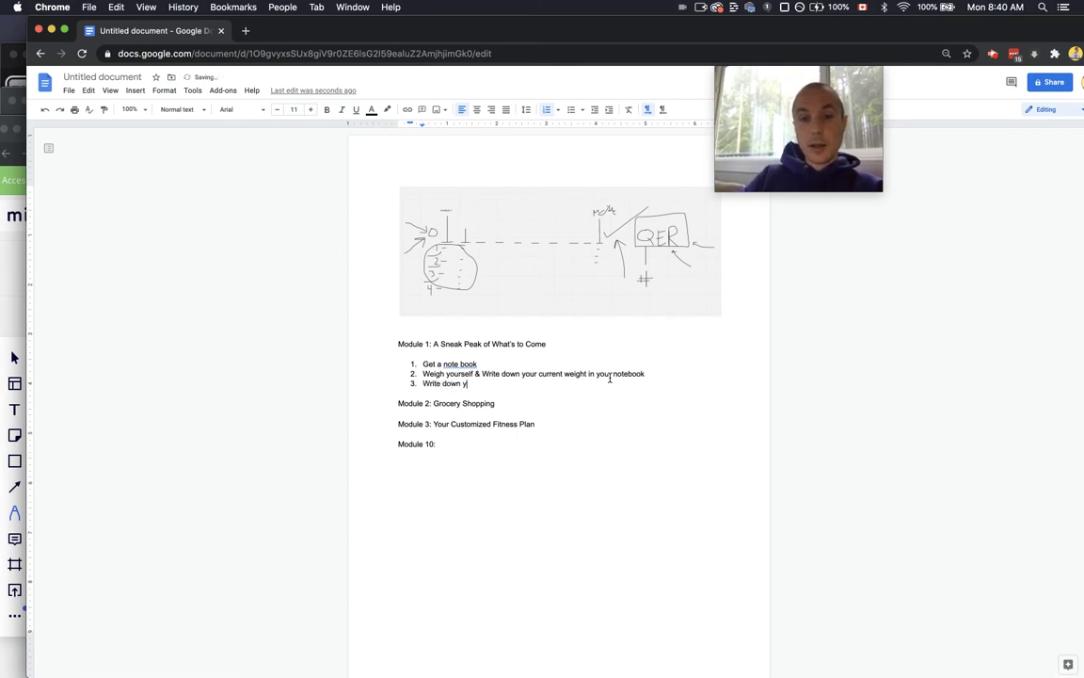
type("ur goal weight")
key("Return")
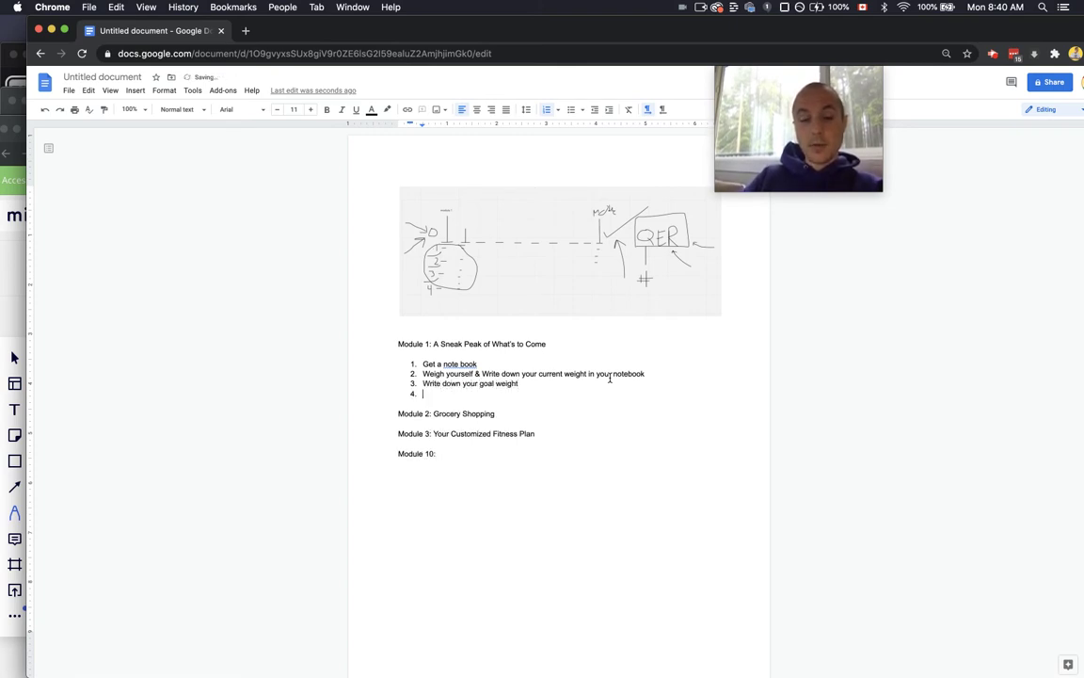
type("Take a ")
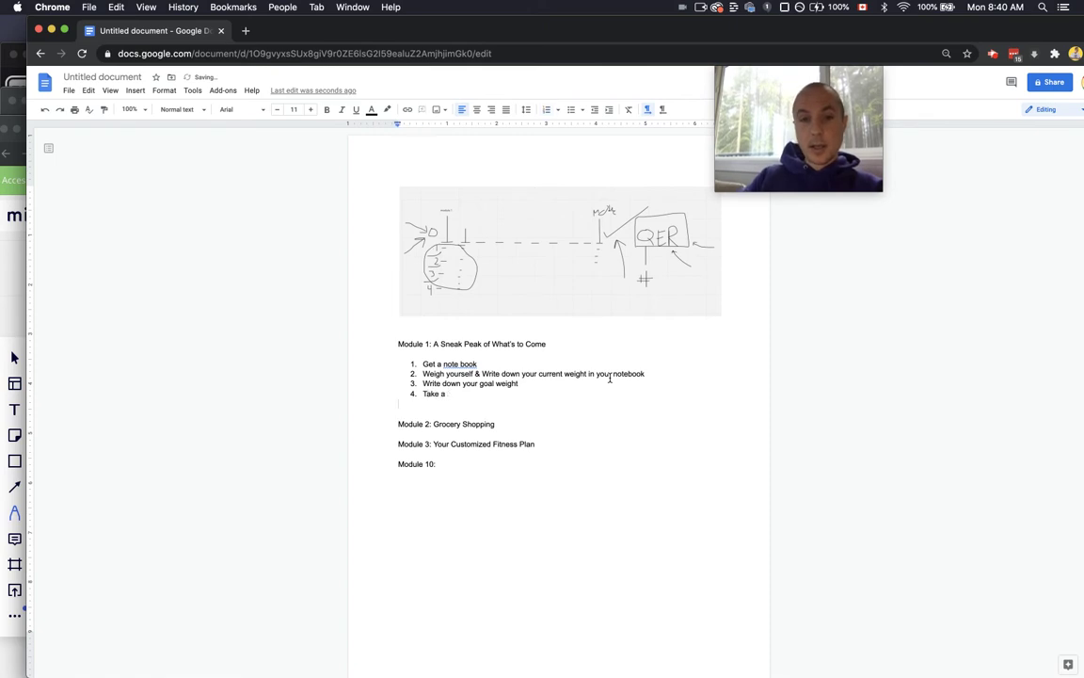
type("'before photo' with mu")
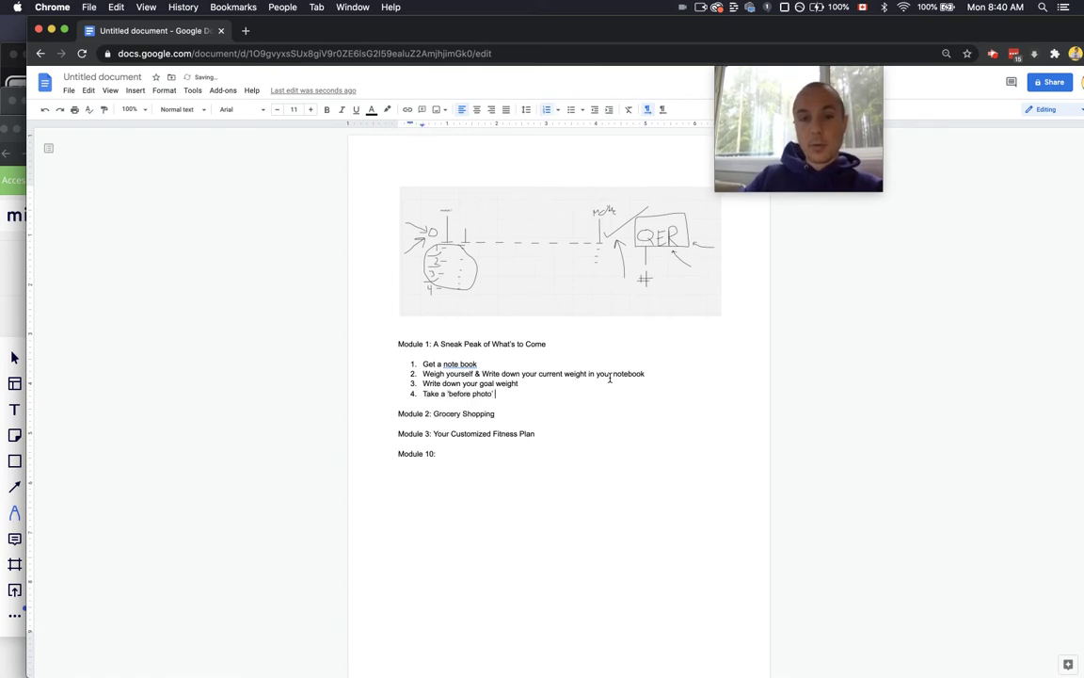
type("ltiple angles an")
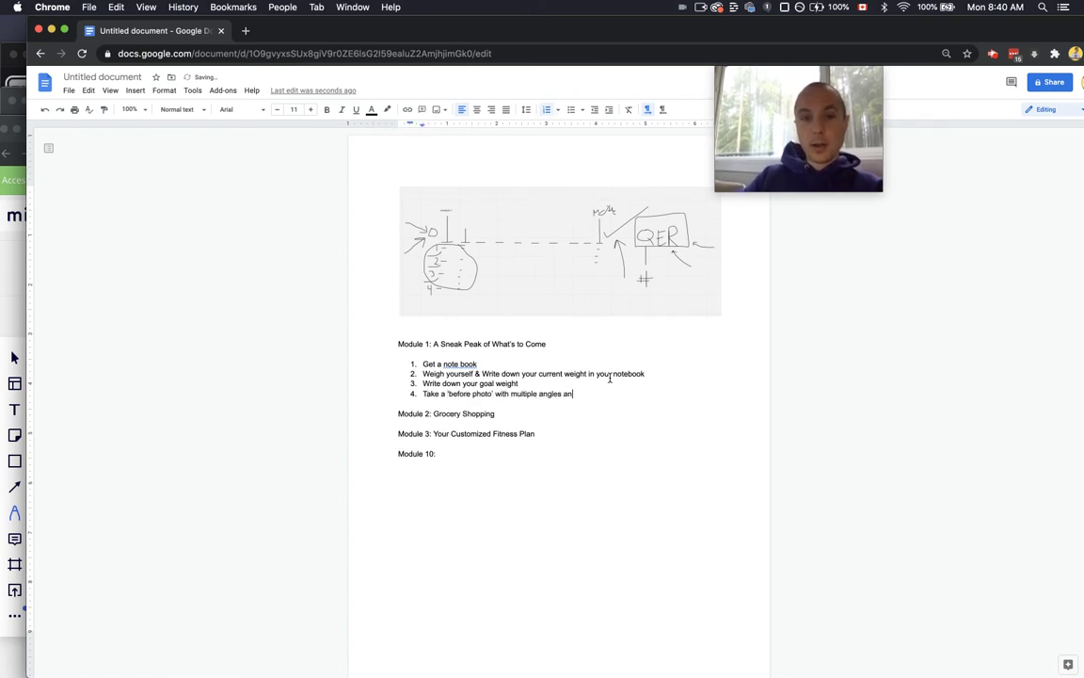
type("d good lighting.")
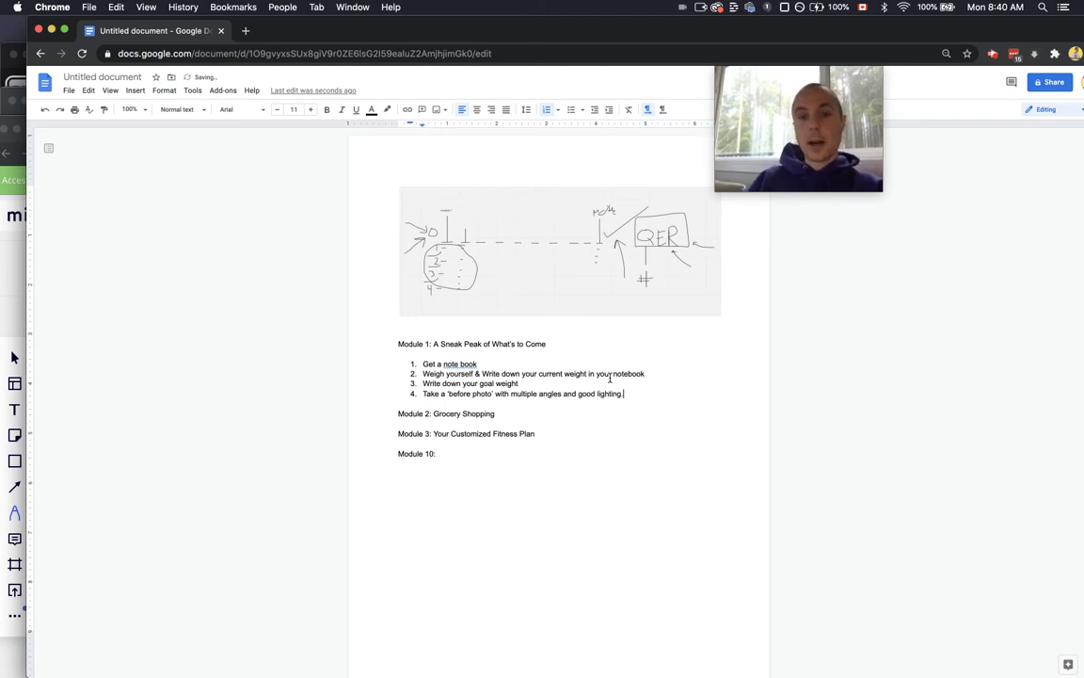
Add placeholder numbered items 5–8 under the Module 2 heading, continuing the numbering.
left_click_drag(625, 393, 423, 363)
left_click(443, 383)
left_click(506, 414)
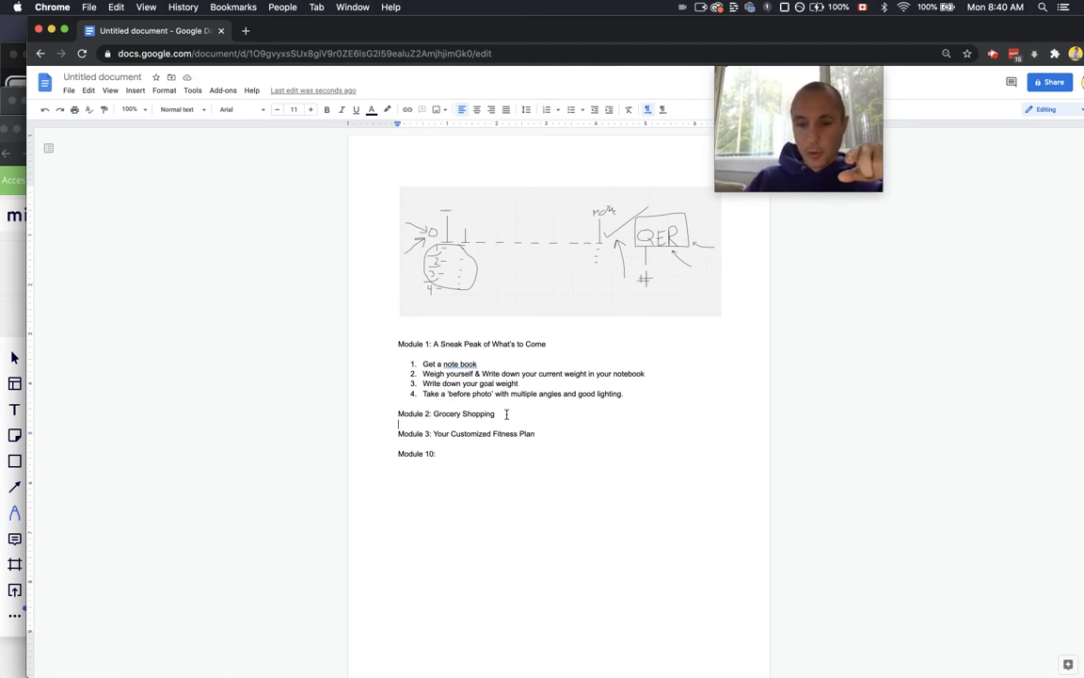
key("Return")
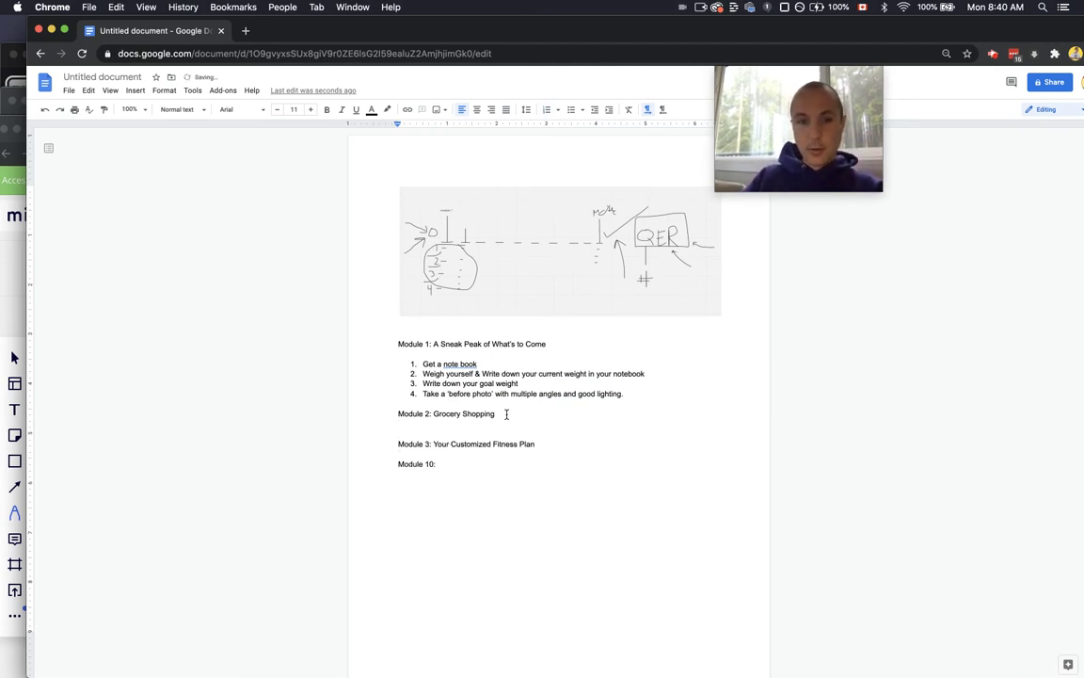
key("super+shift+7")
key("super+shift+7")
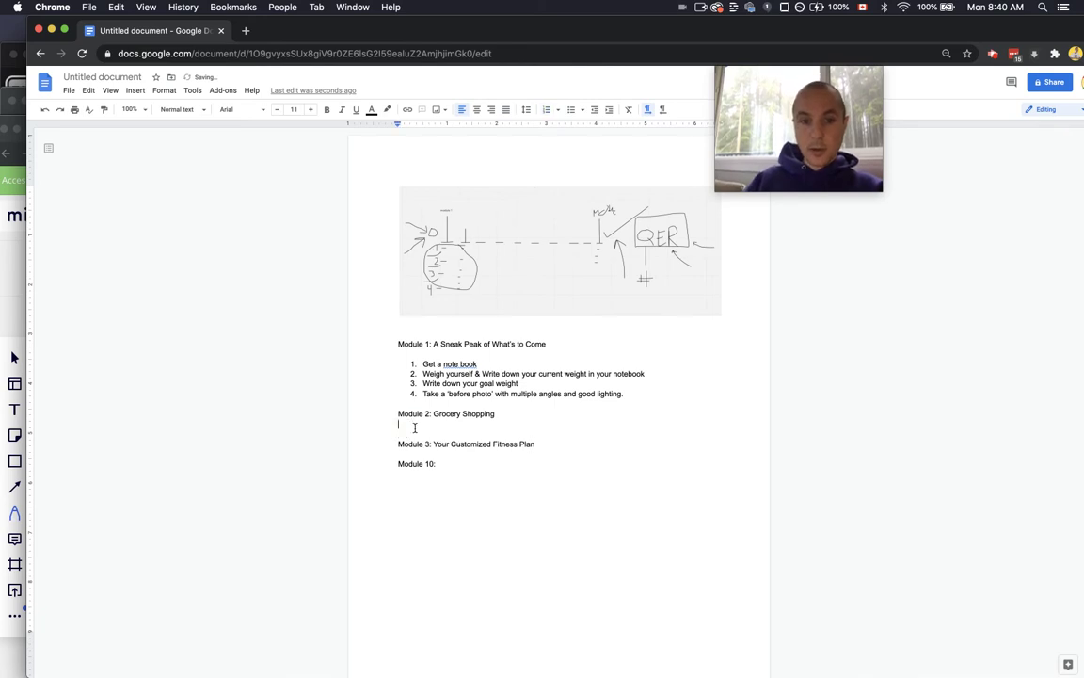
key("super+shift+7")
type("Hfadhdaf")
key("Return")
type("afkajsdhfasdf")
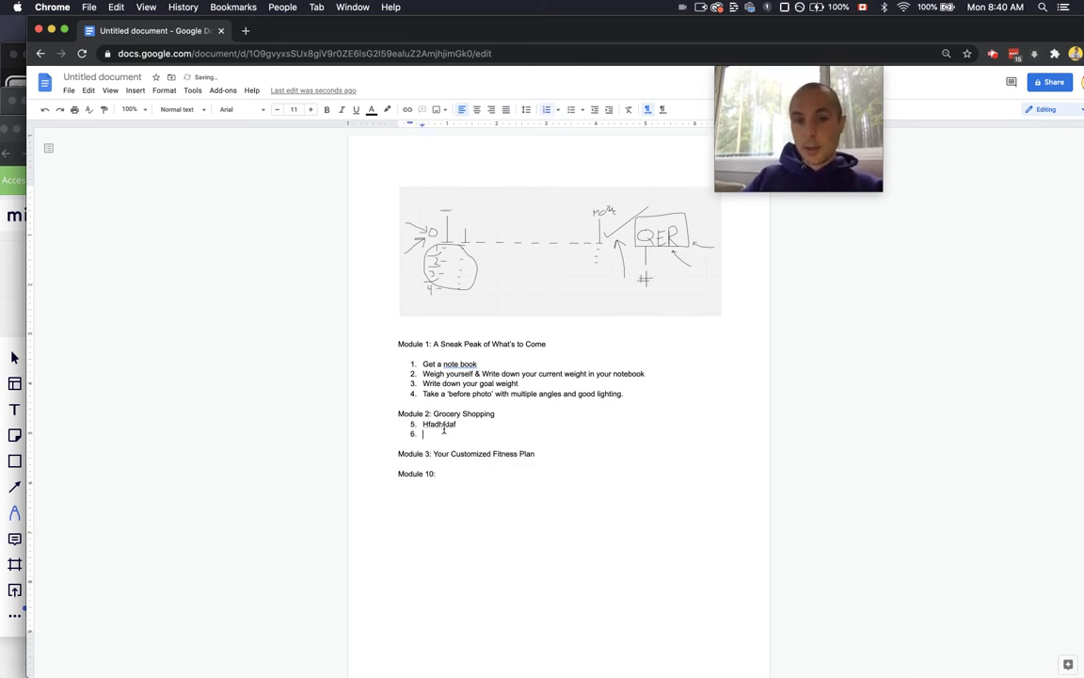
key("Return")
type("asfkasdfsad")
key("Return")
type("asdfasdf")
Add placeholder numbered items 9–11 under the Module 3 heading.
left_click(542, 474)
key("Return")
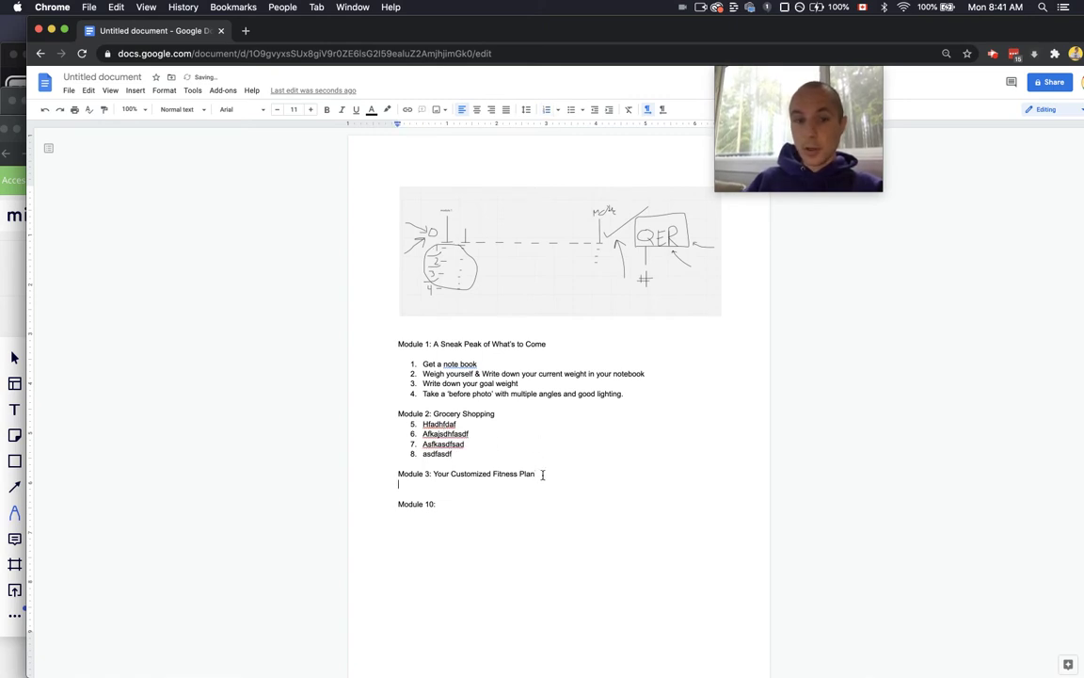
key("super+shift+7")
type("adbfasjkfhads")
key("Return")
type("asdfgsdafja")
key("Return")
type("asdfgasdfds")
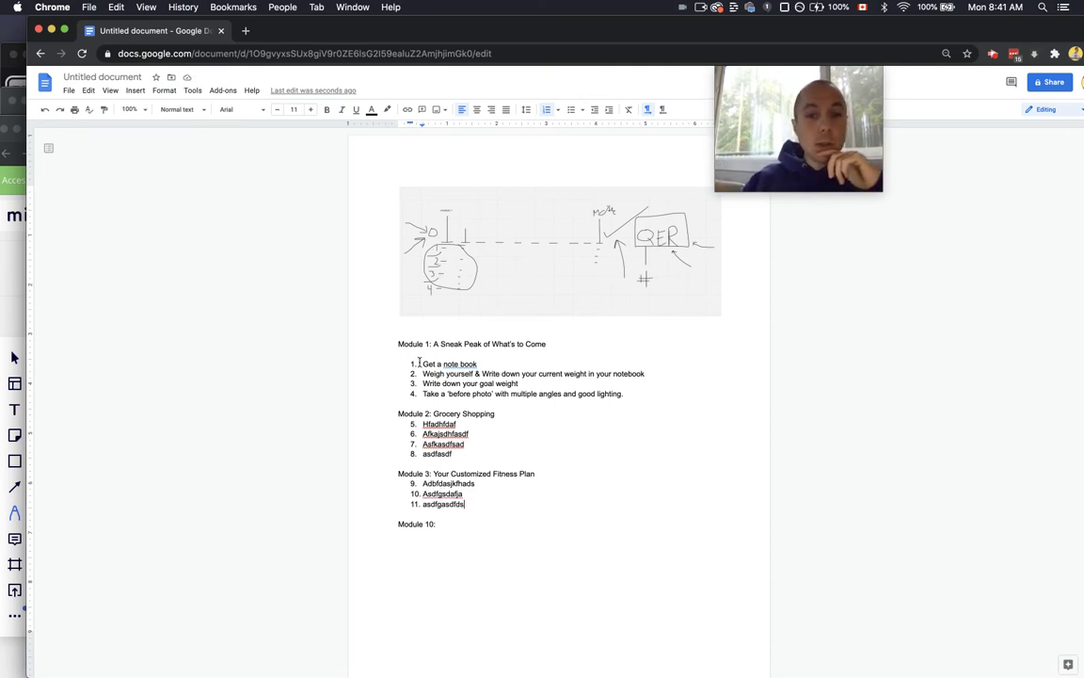
left_click_drag(405, 346, 488, 343)
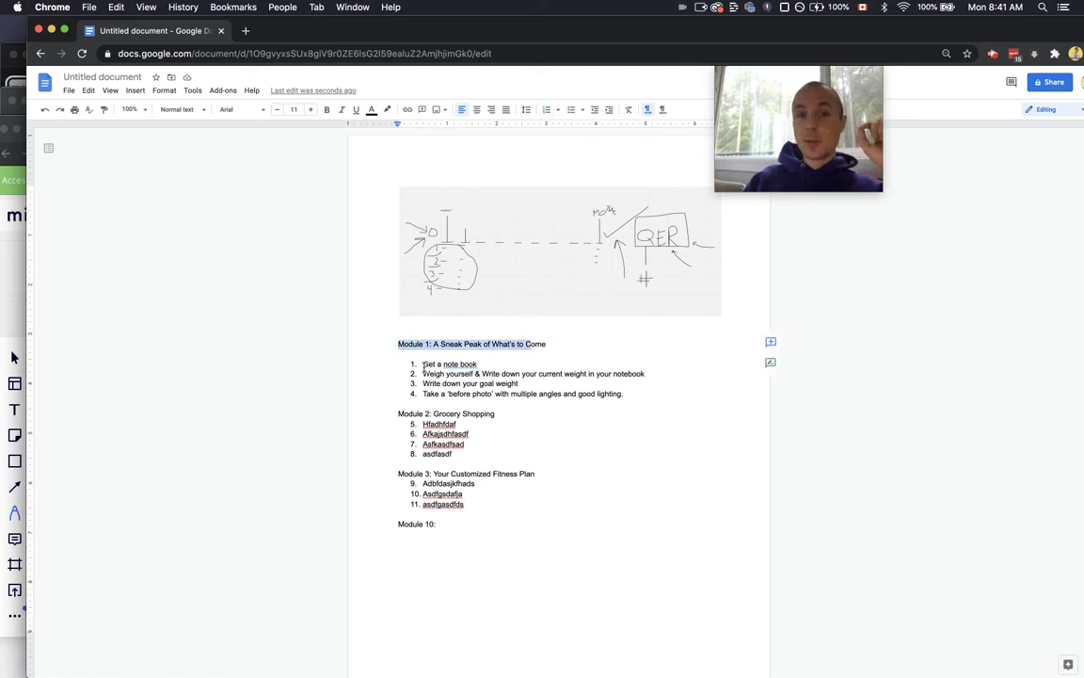
left_click_drag(423, 364, 634, 394)
left_click(634, 396)
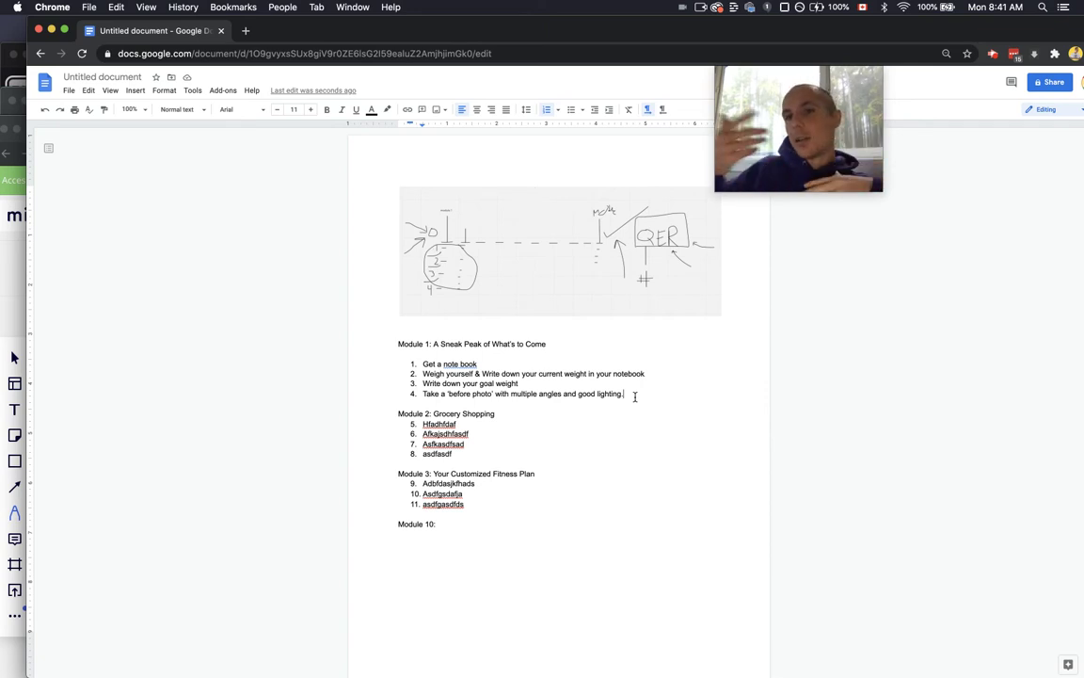
Correct 'note book' to 'notebook' in step 1 using the spelling suggestion.
left_click_drag(634, 396, 423, 400)
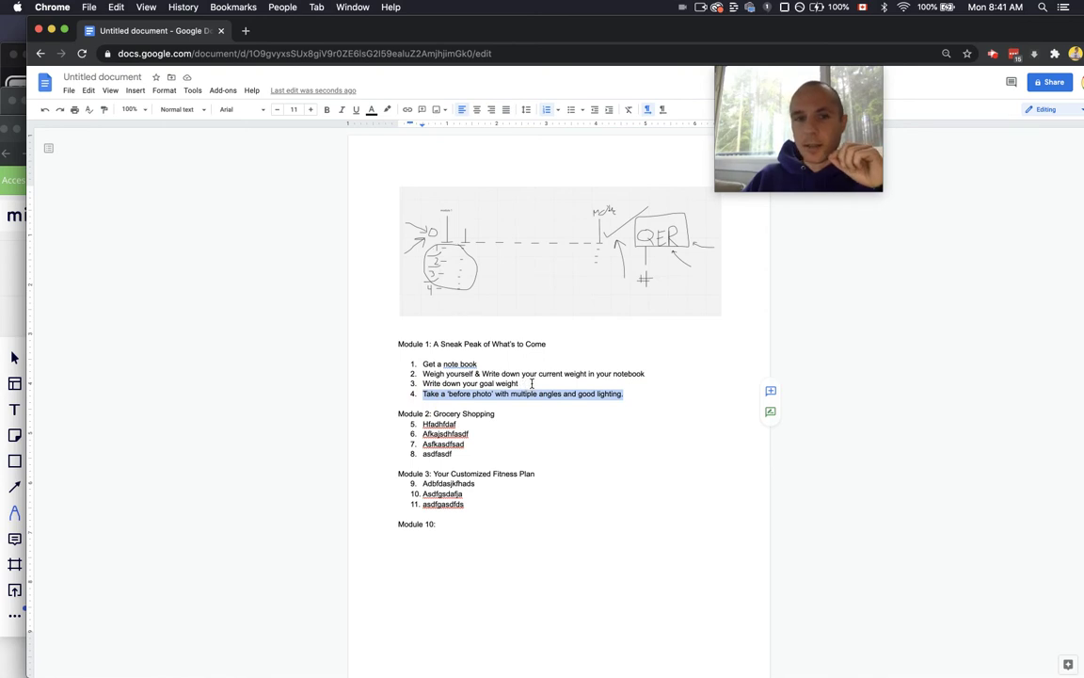
left_click_drag(531, 383, 422, 384)
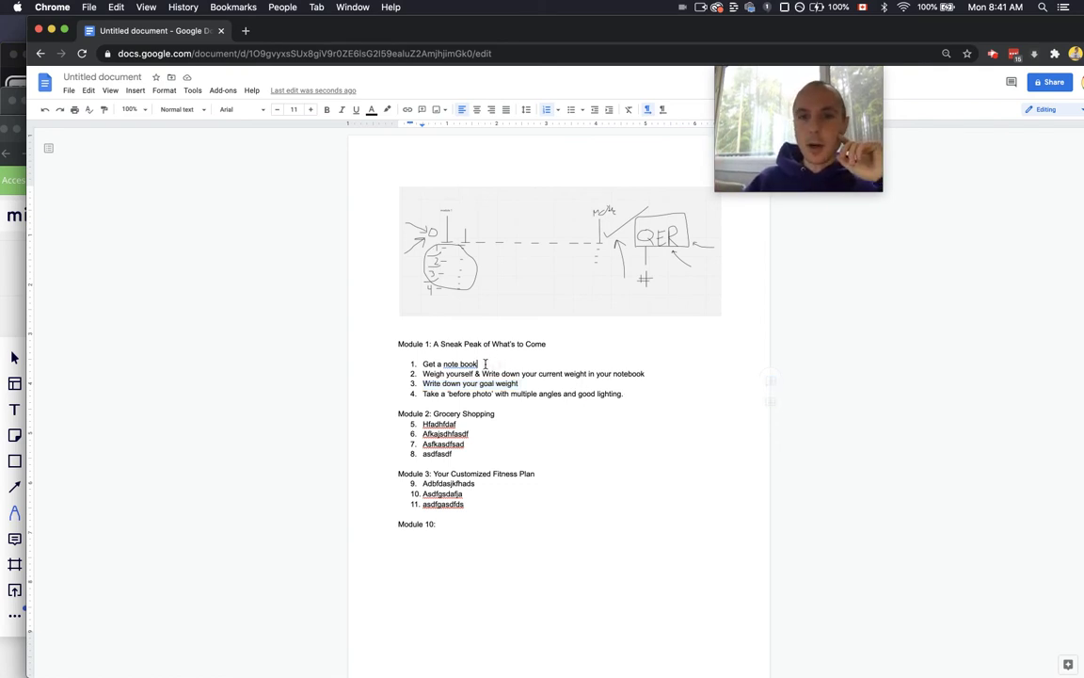
left_click_drag(476, 365, 406, 369)
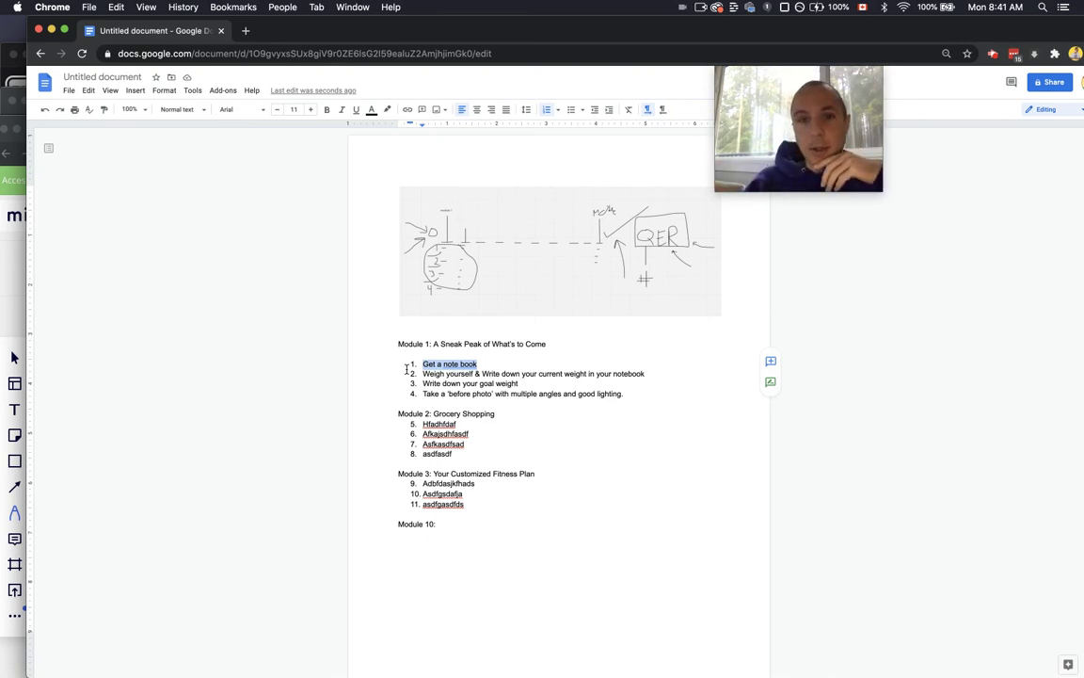
left_click(485, 365)
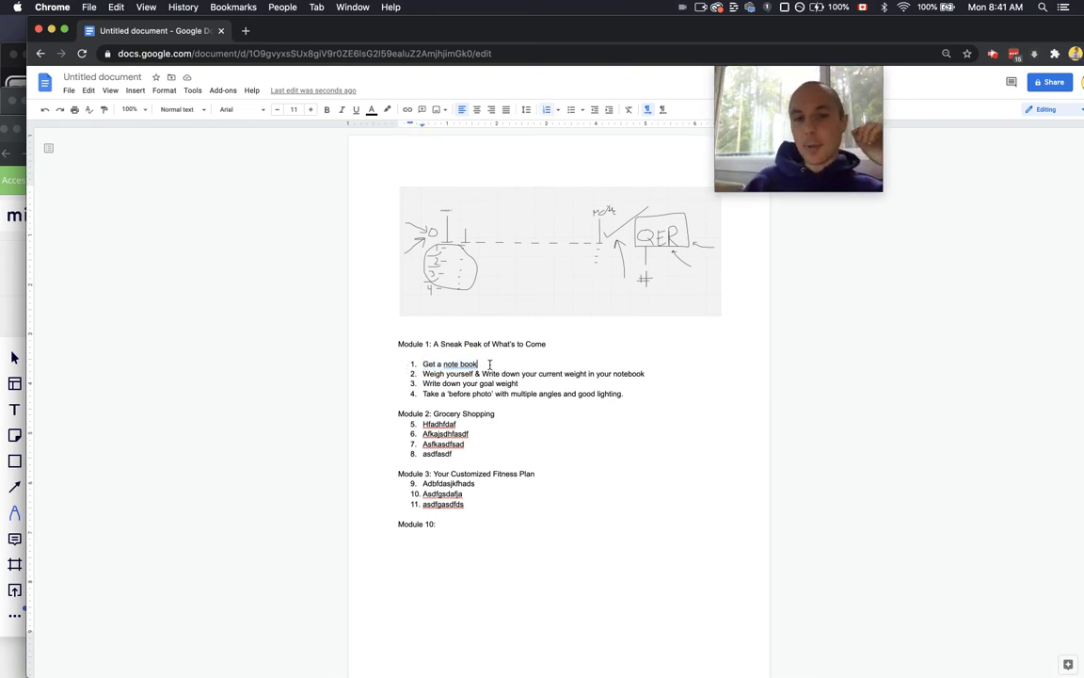
left_click(456, 364)
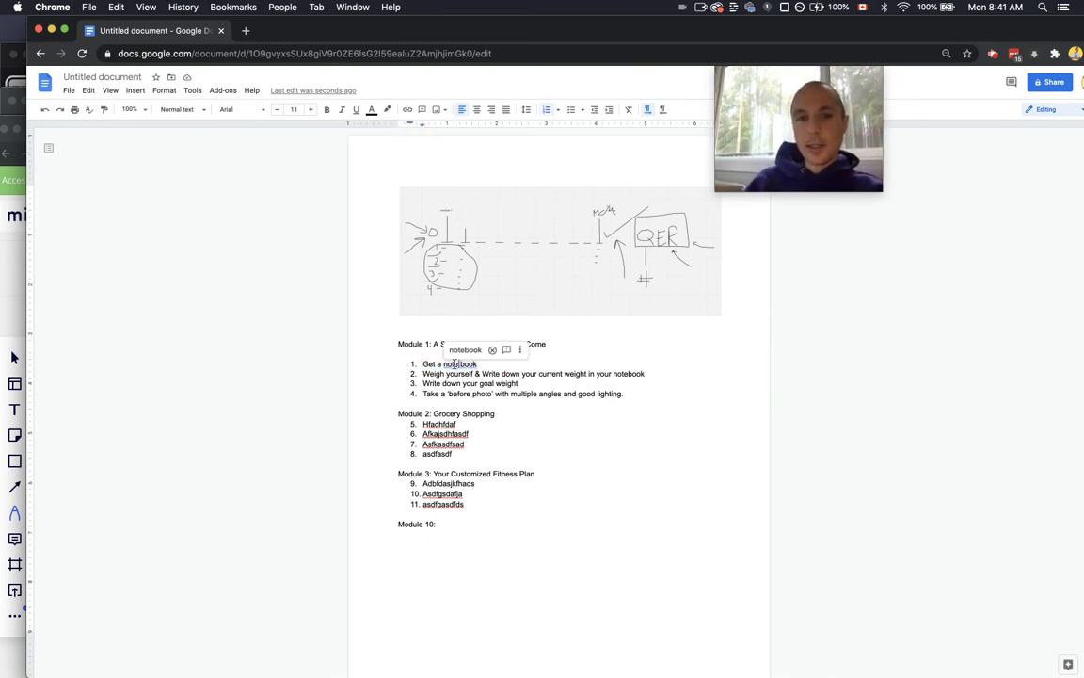
left_click(465, 349)
left_click_drag(421, 364, 499, 370)
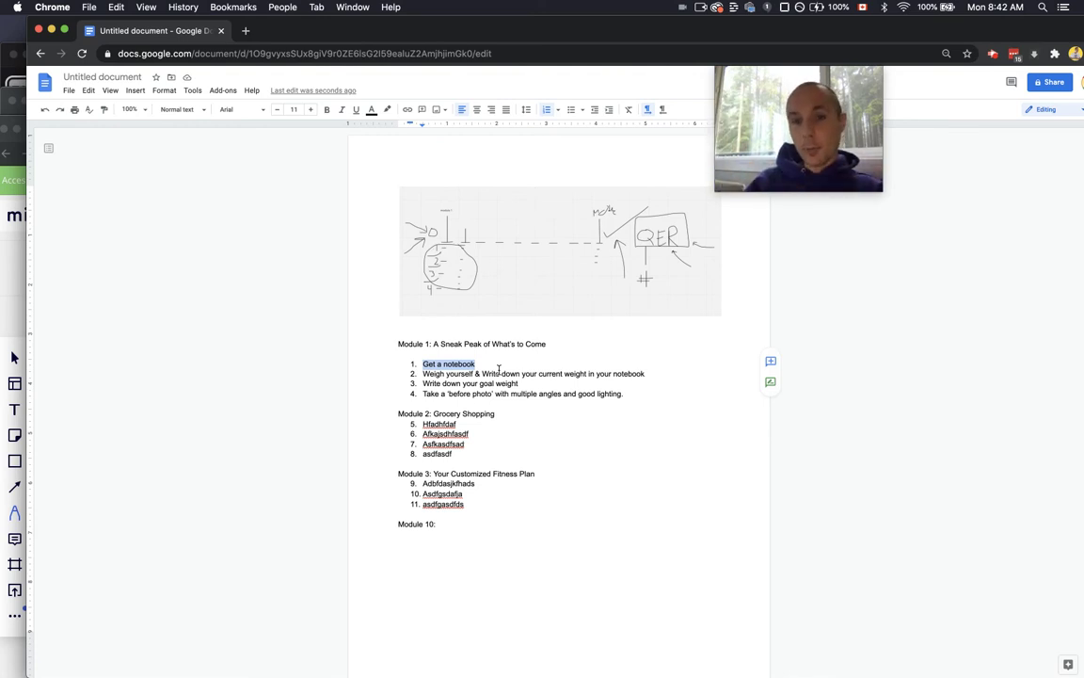
left_click(489, 366)
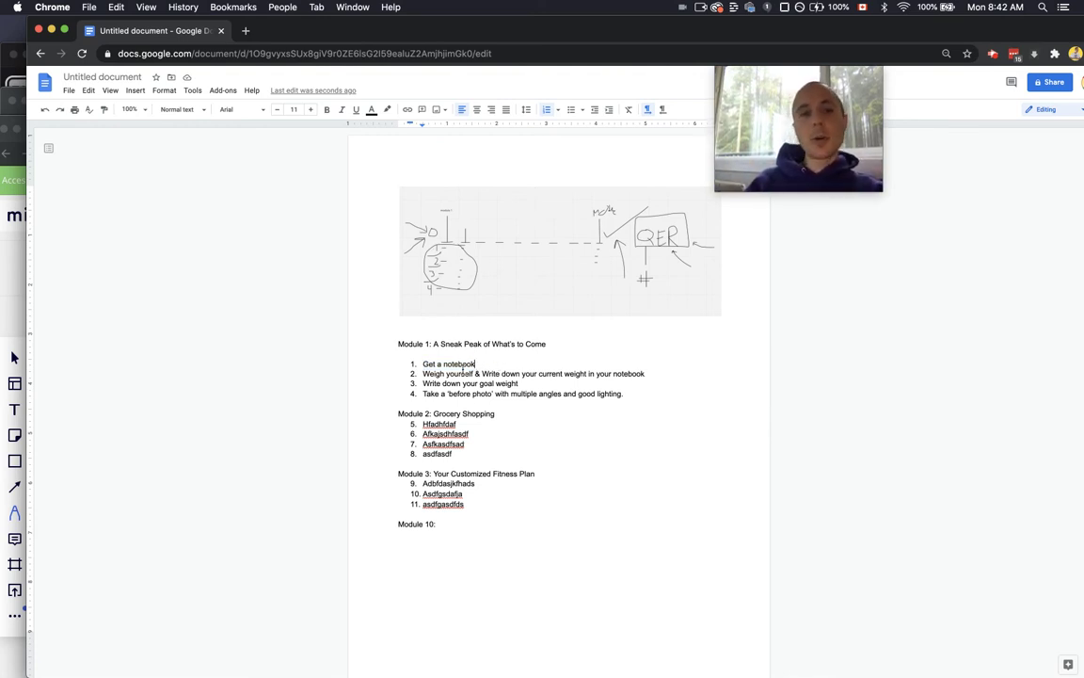
left_click(424, 364)
left_click_drag(424, 365, 479, 364)
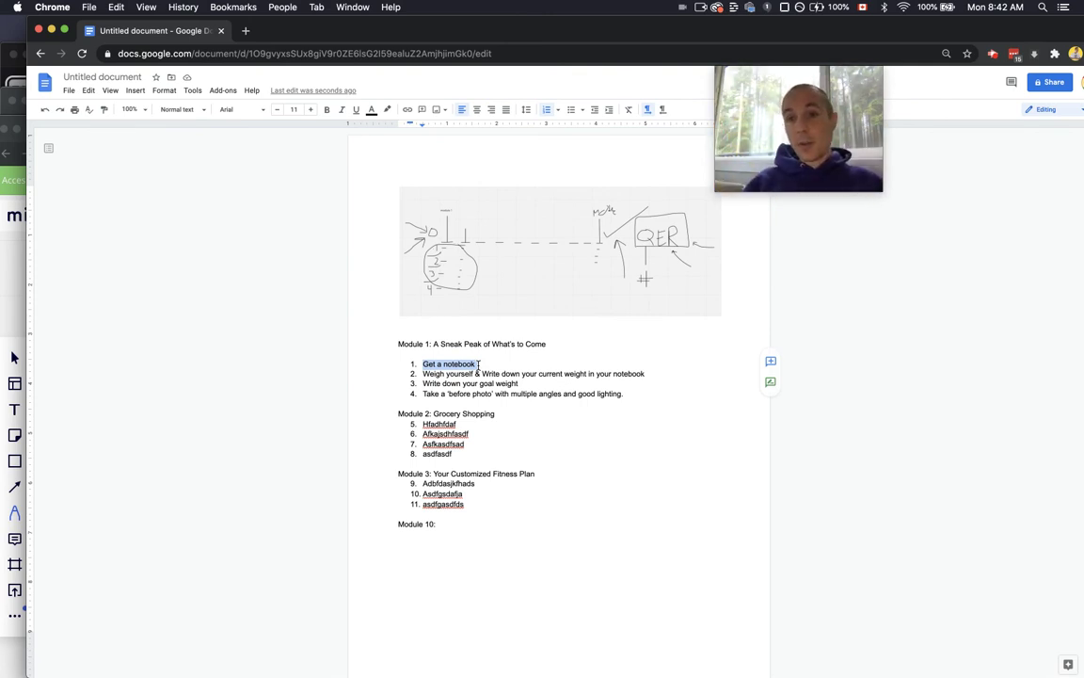
left_click(399, 366)
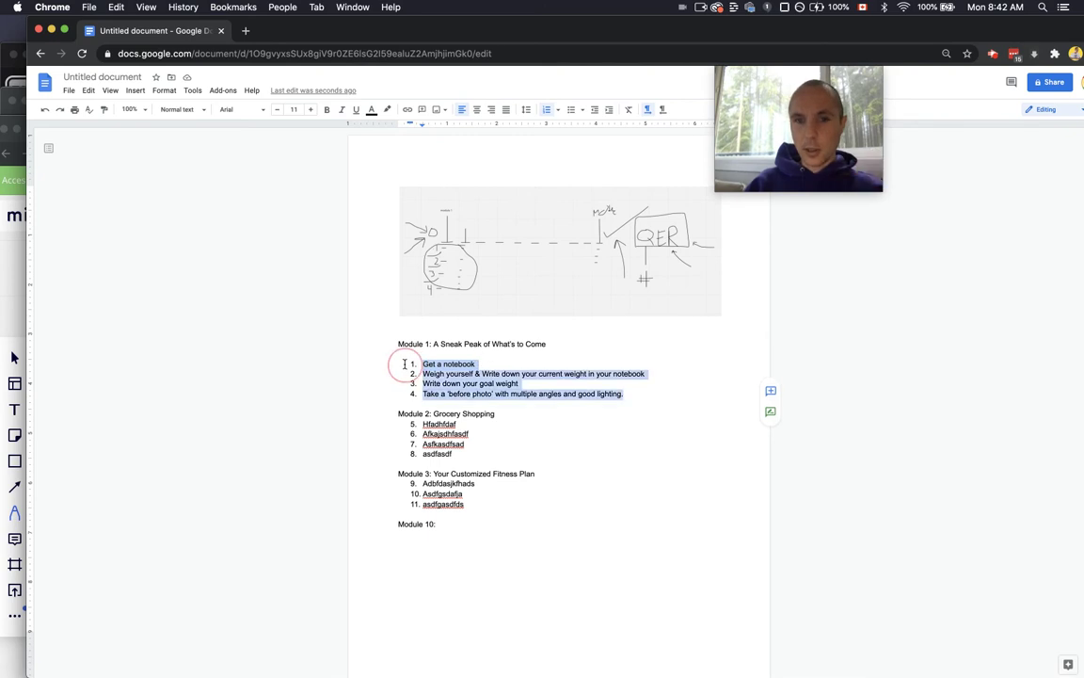
left_click(641, 399)
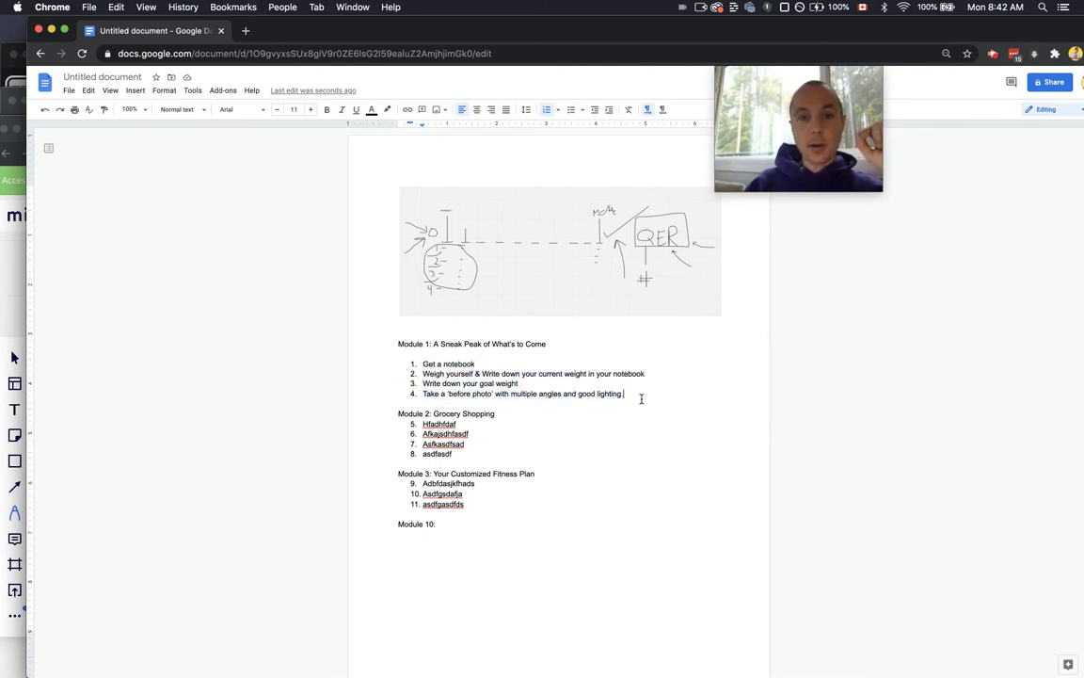
left_click_drag(625, 395, 437, 400)
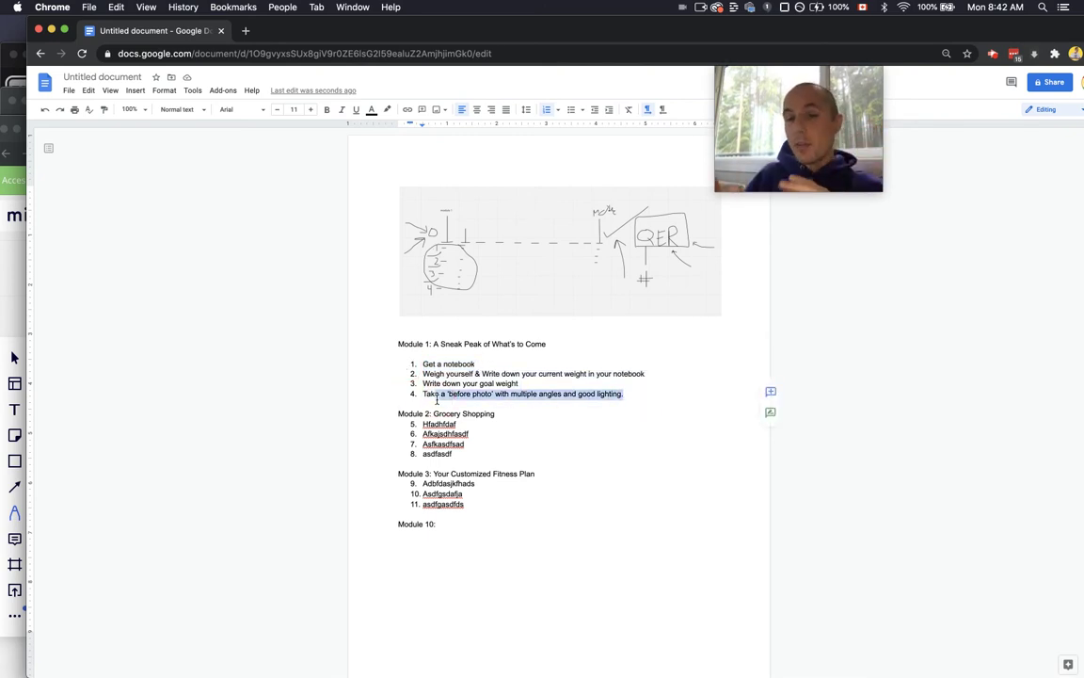
left_click(646, 403)
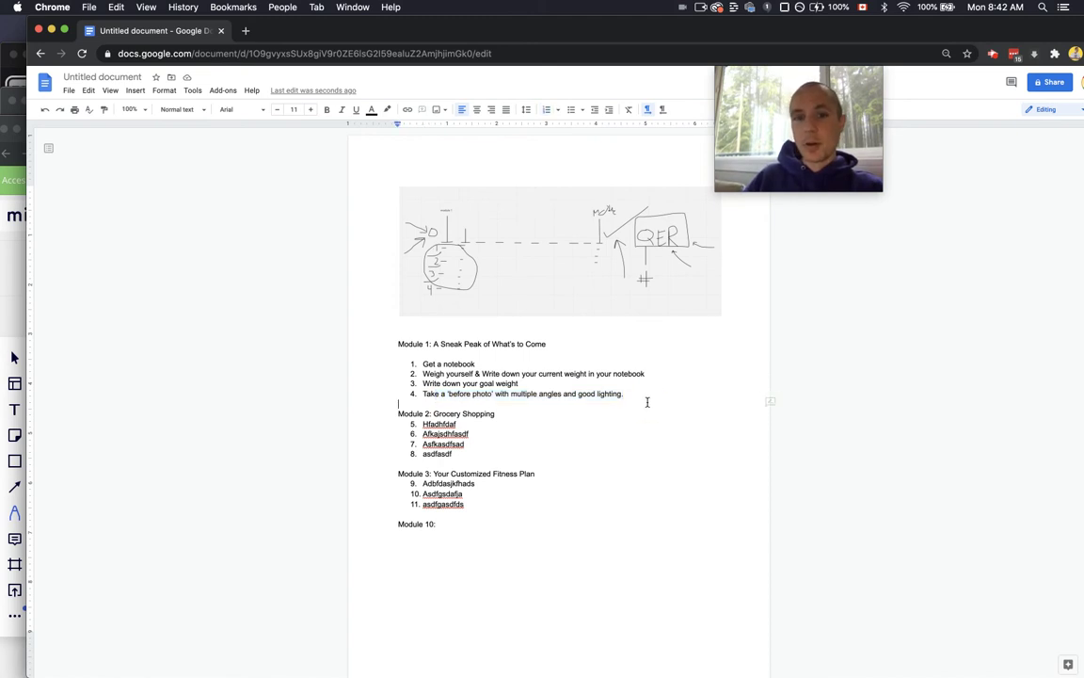
key("Left")
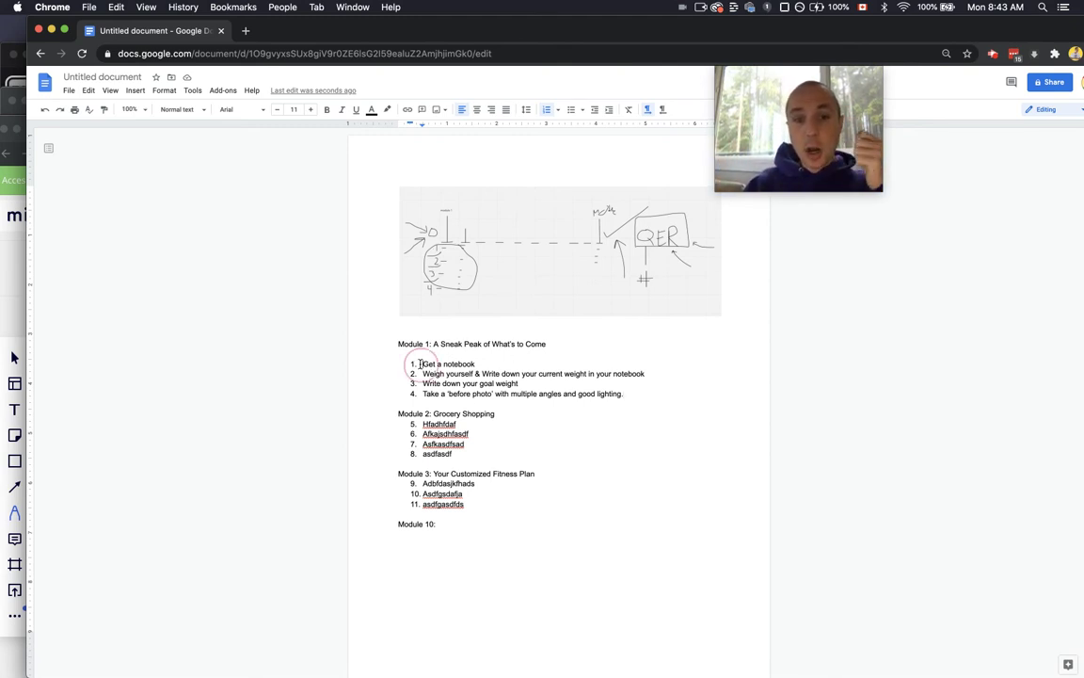
Open a new Chrome tab, type 'amazon' in its address bar, then return to the document.
left_click_drag(421, 363, 481, 363)
left_click(481, 364)
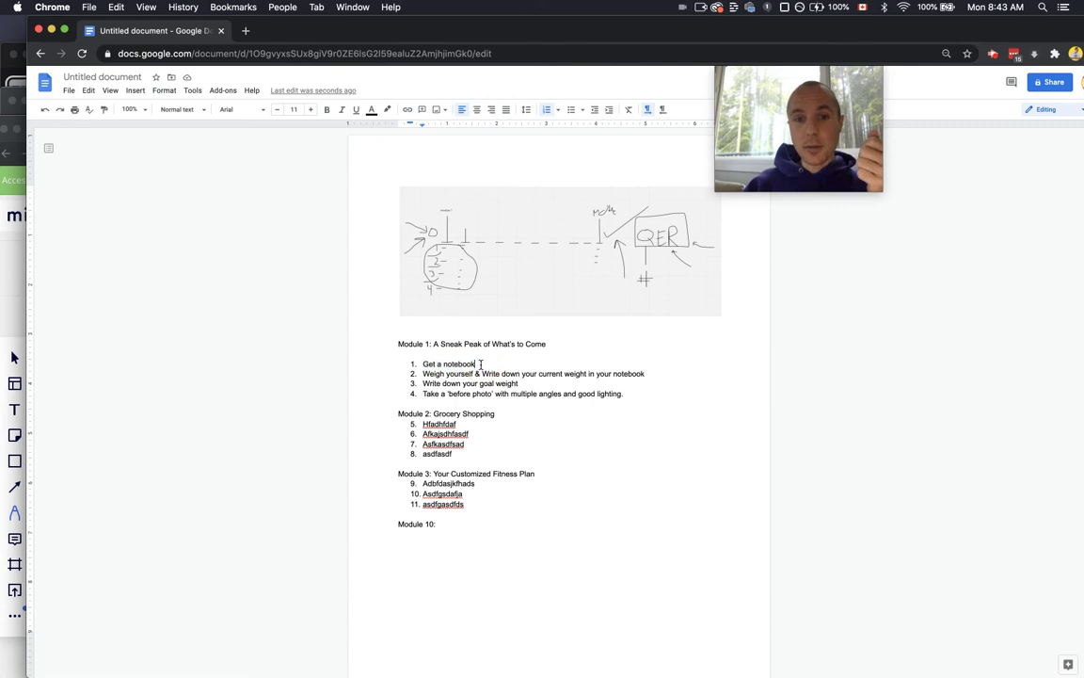
left_click(248, 31)
type("amazon")
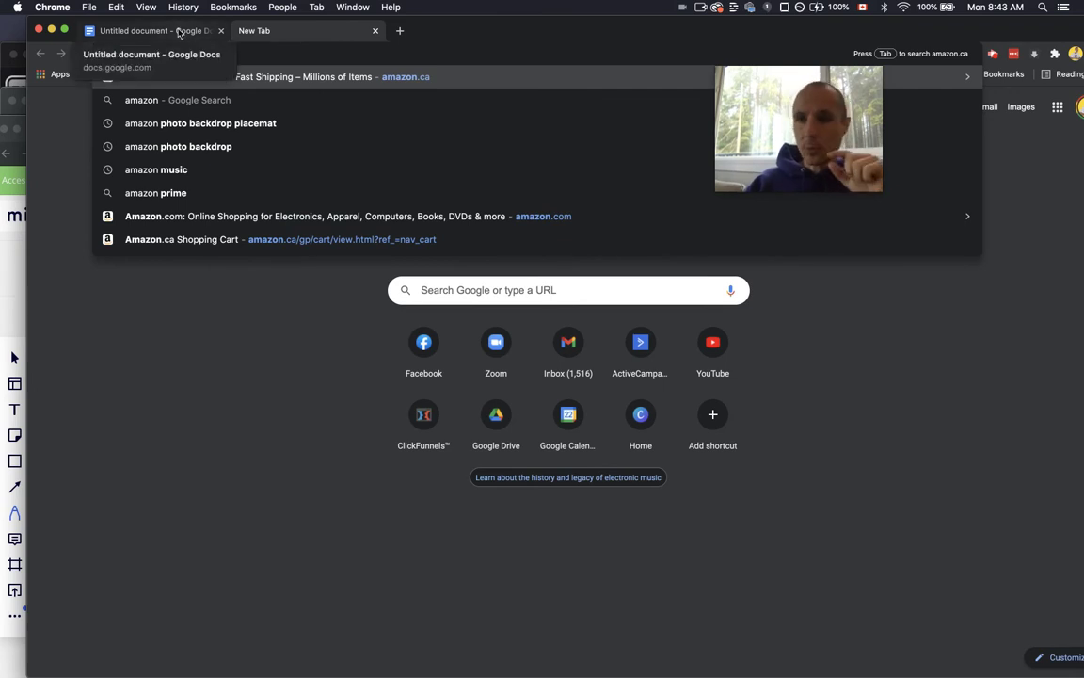
left_click(178, 32)
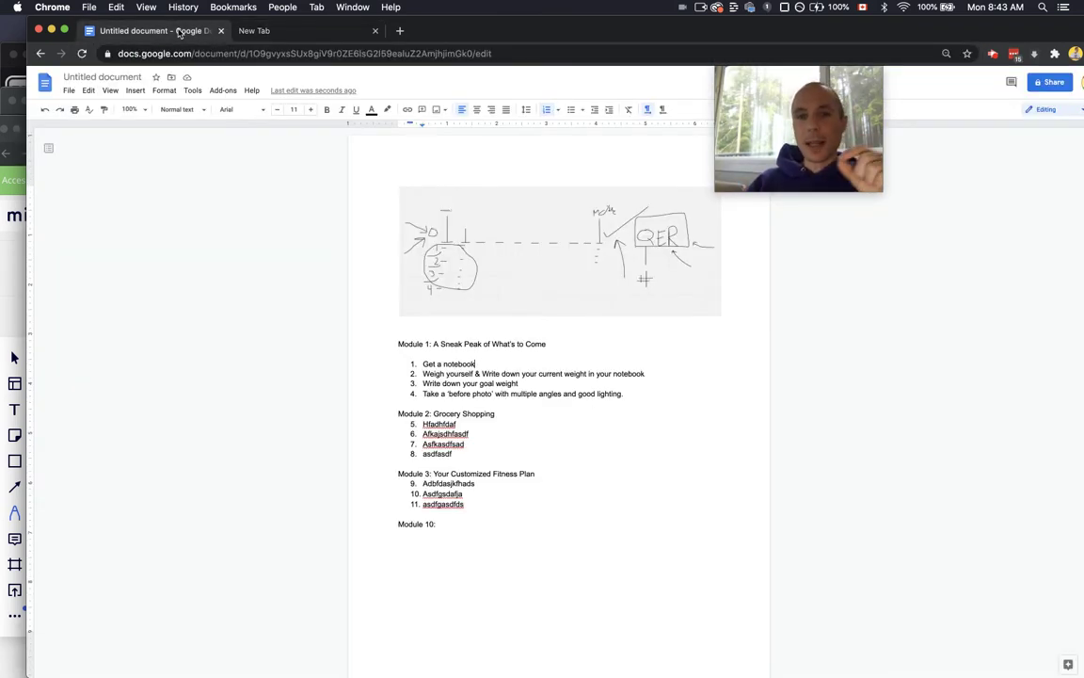
Link 'Get a notebook' to the Notebooks - Microsoft OneNote page found by searching 'notebook'.
left_click_drag(475, 363, 422, 363)
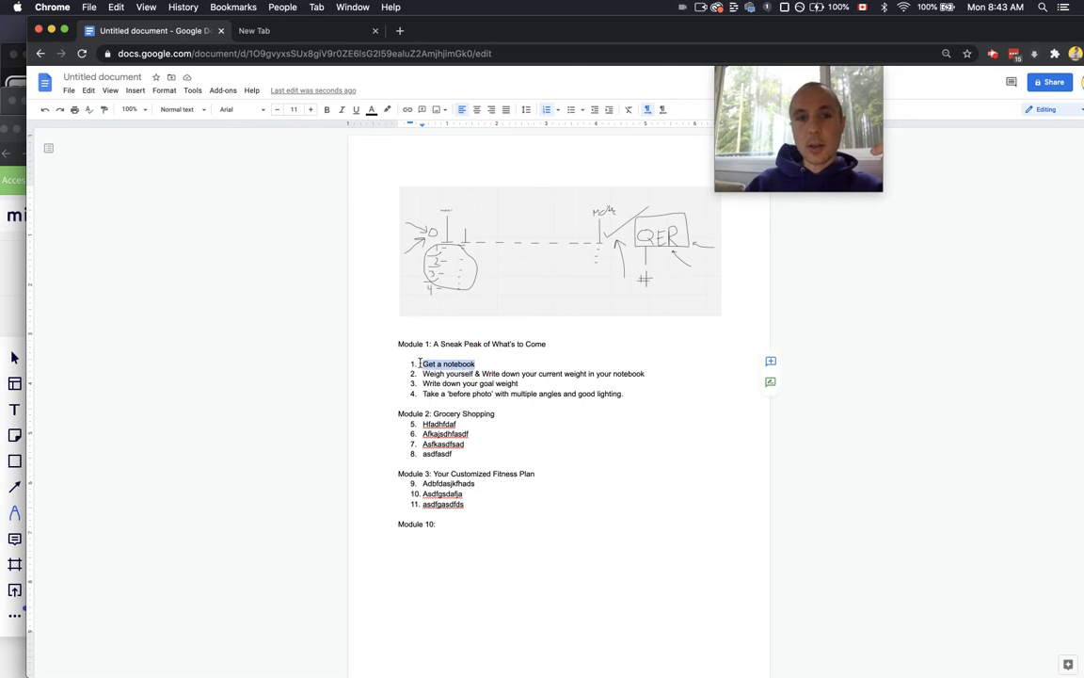
left_click(408, 109)
type("notebook")
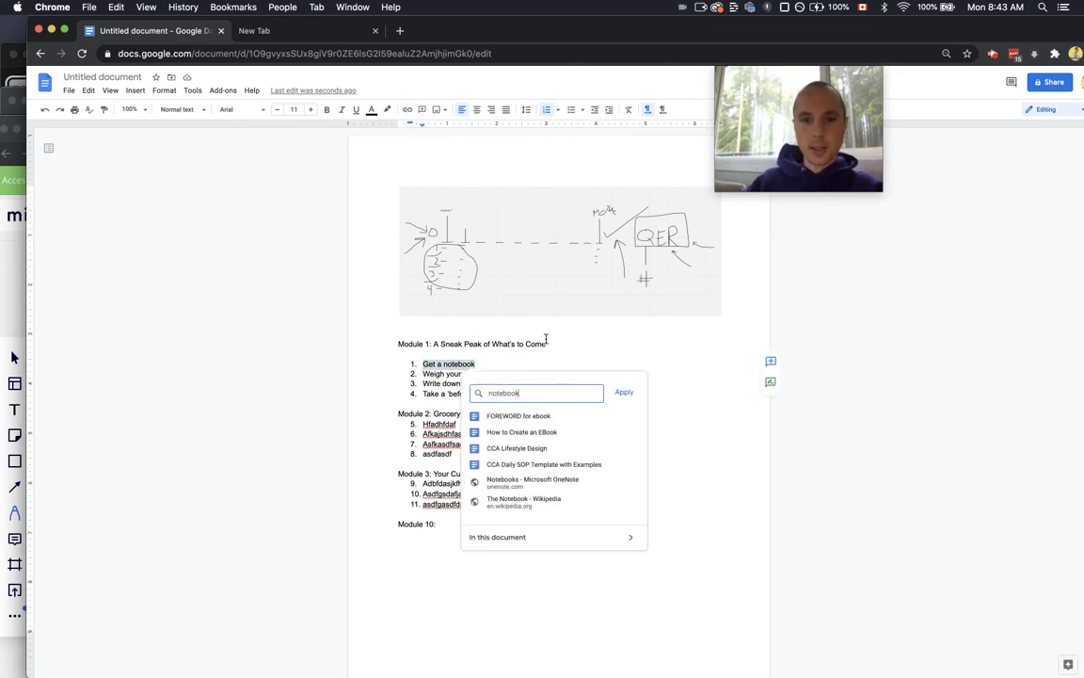
left_click(540, 480)
left_click(618, 403)
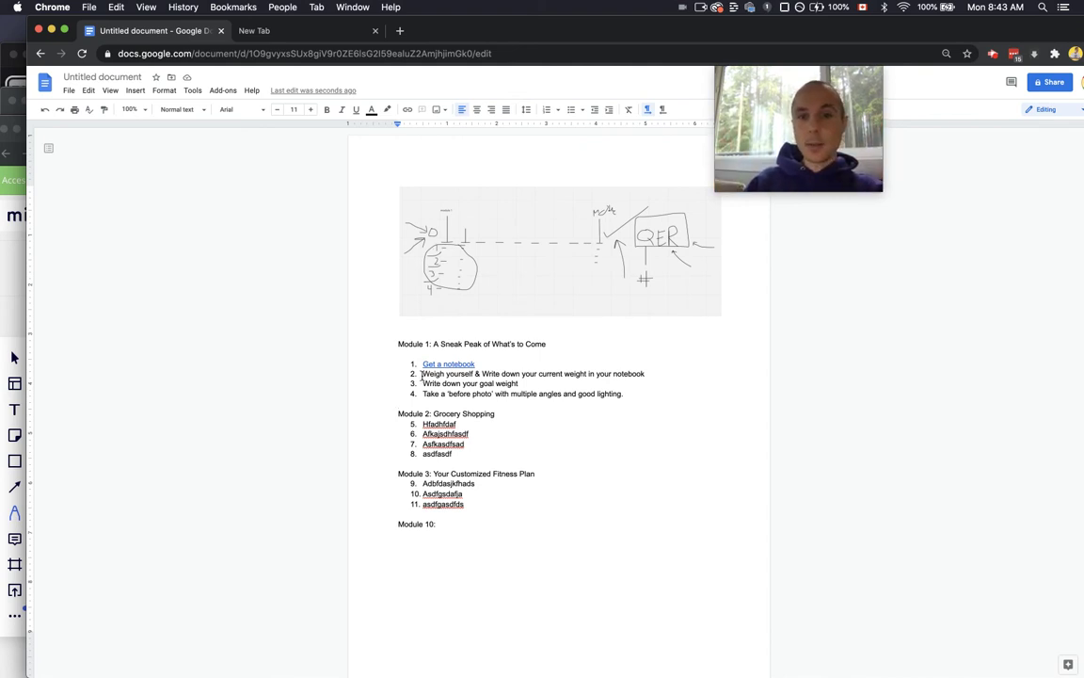
Insert the line 'Watch The Full Checklist Video Here' below the sketch, fixing its capitalisation.
left_click(414, 321)
key("Return")
type("Watch the")
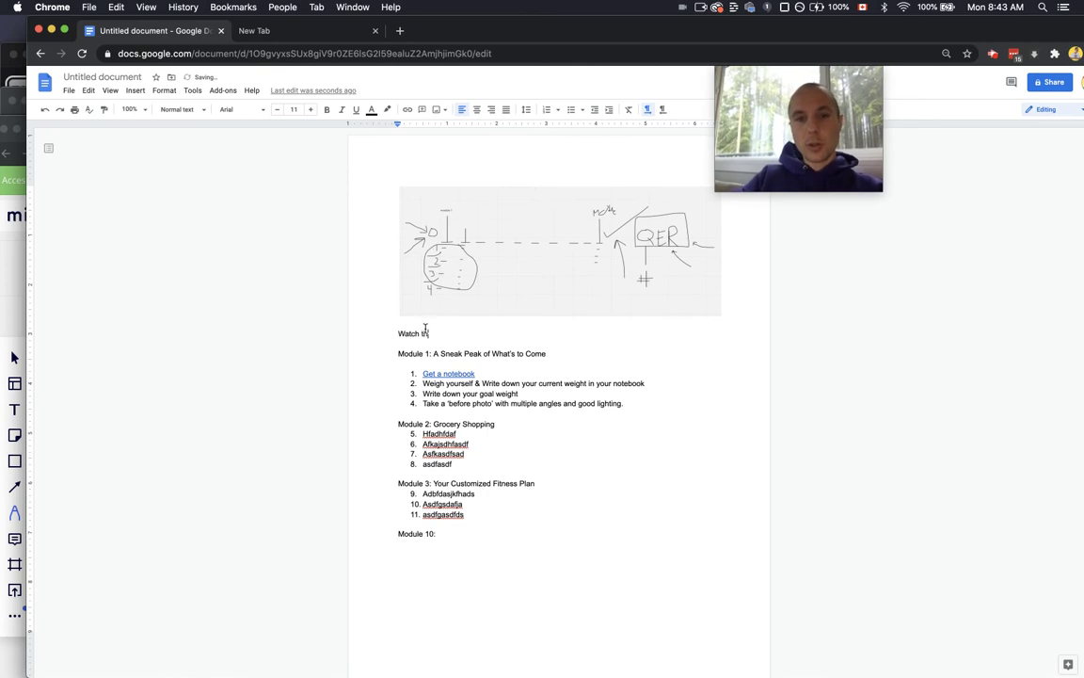
type(" Full Checklis")
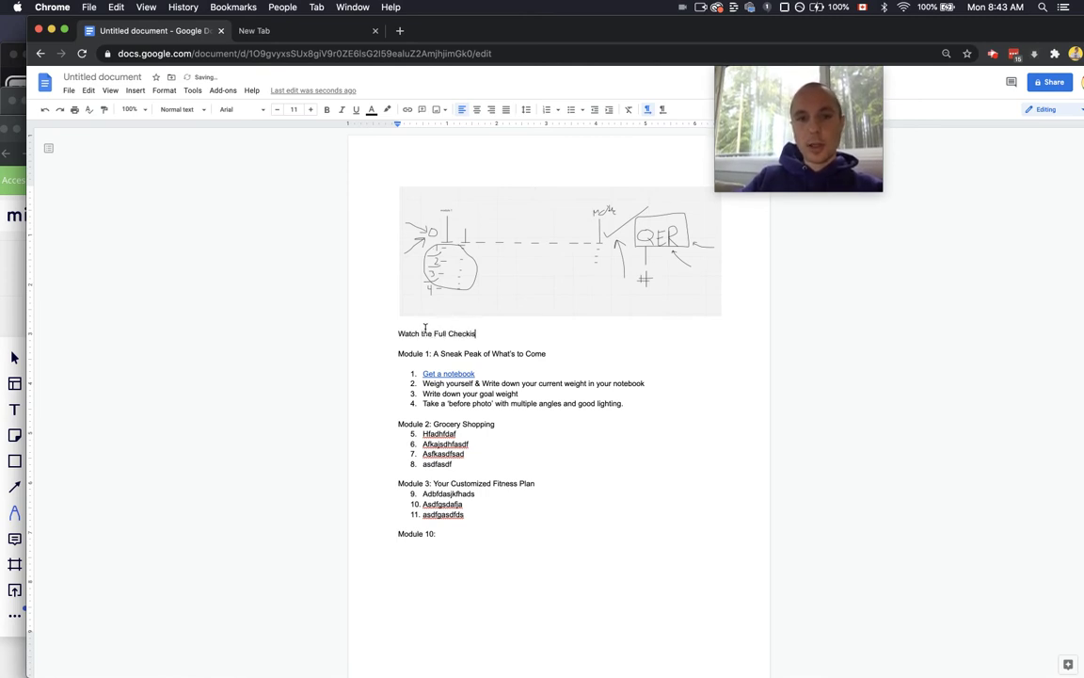
type("t Video here")
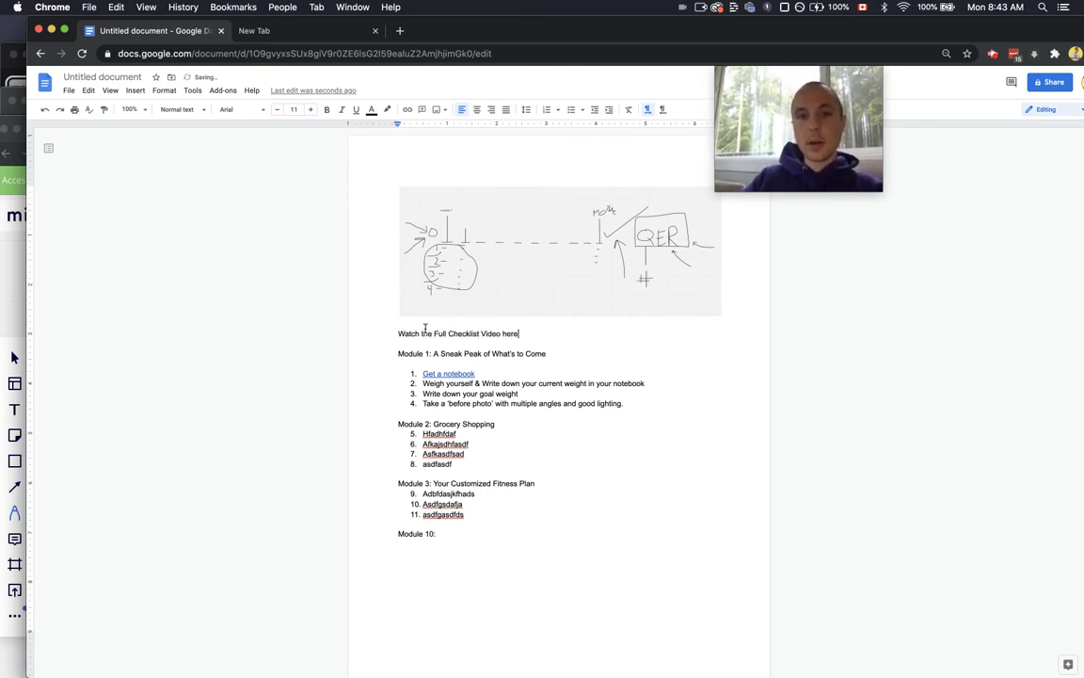
key("BackSpace")
key("BackSpace")
key("BackSpace")
key("BackSpace")
type("Here")
double_click(427, 334)
type("The")
left_click(392, 334)
triple_click(421, 334)
Add a period to the end of Module 1's step 4.
left_click(400, 363)
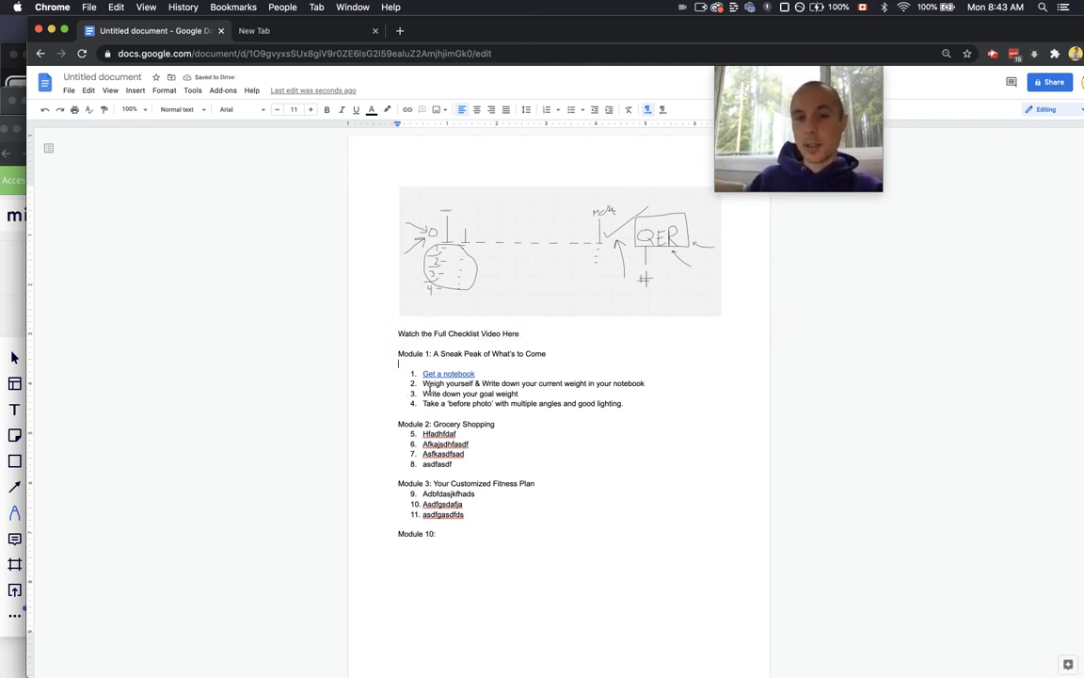
left_click_drag(408, 389, 564, 406)
left_click(628, 407)
type(".")
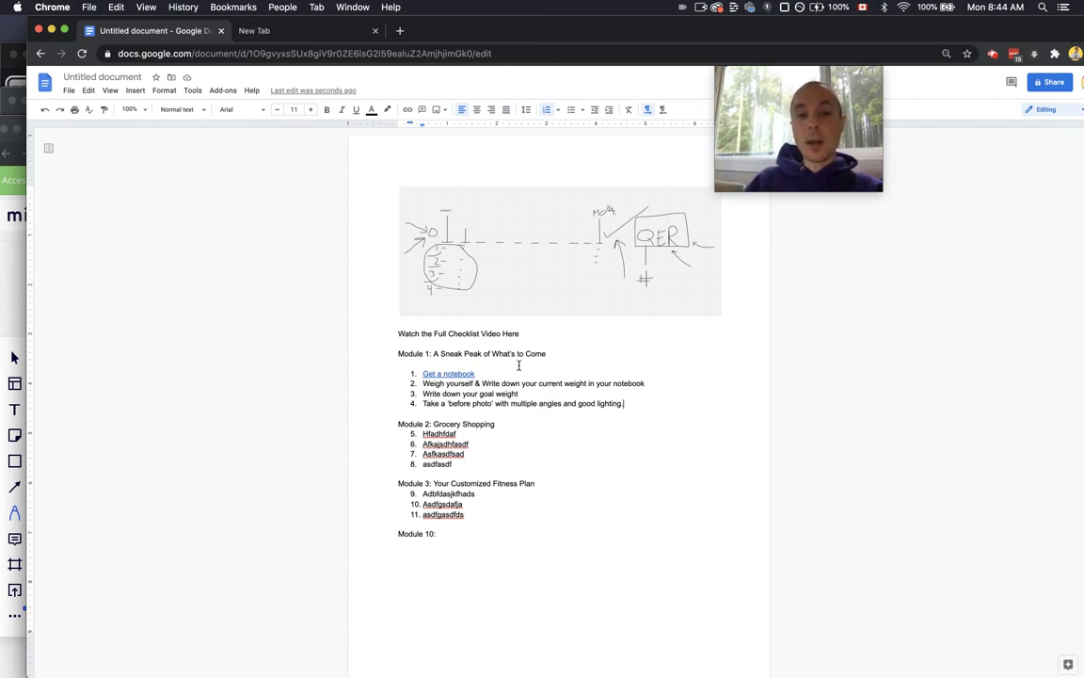
left_click(436, 331)
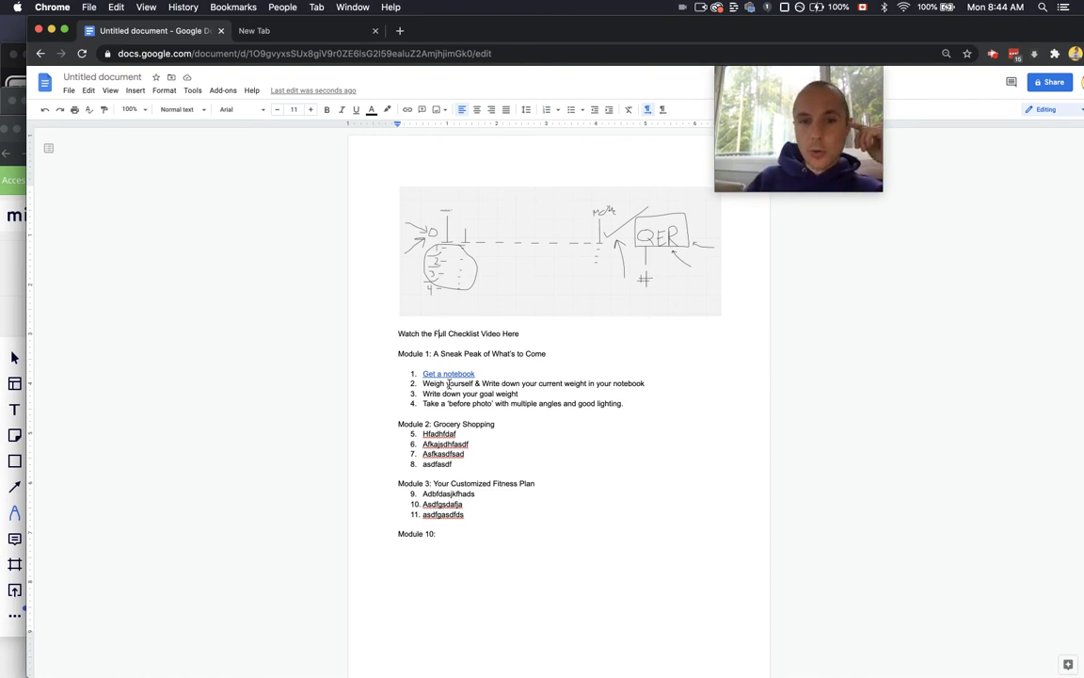
scroll(439, 362, "down", 1)
left_click(440, 361)
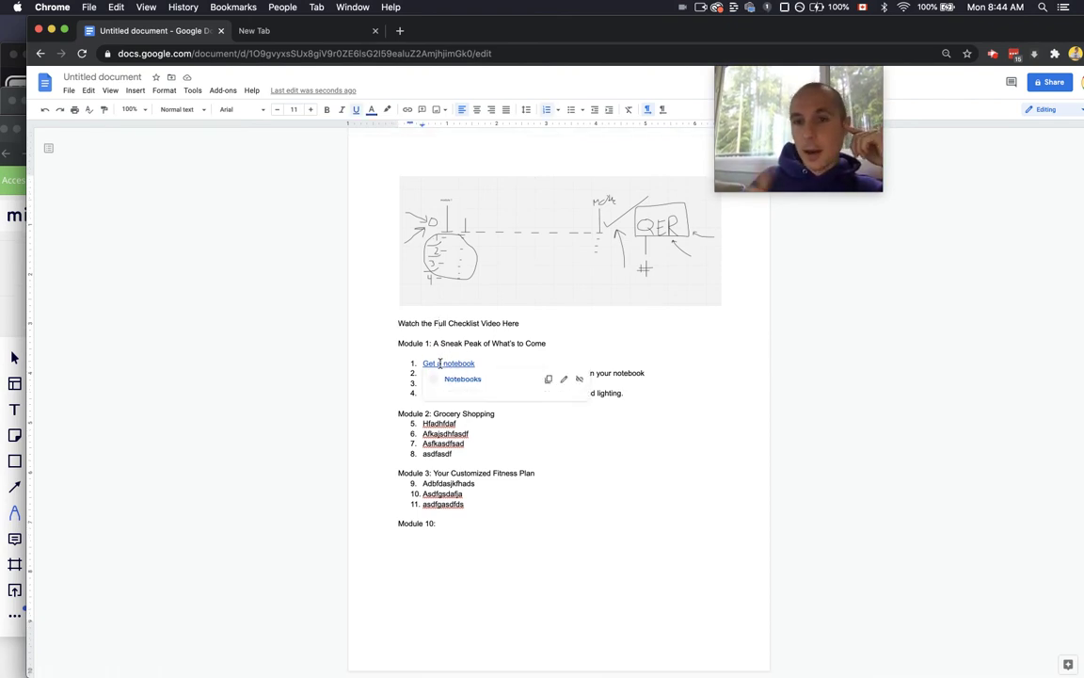
left_click(423, 442)
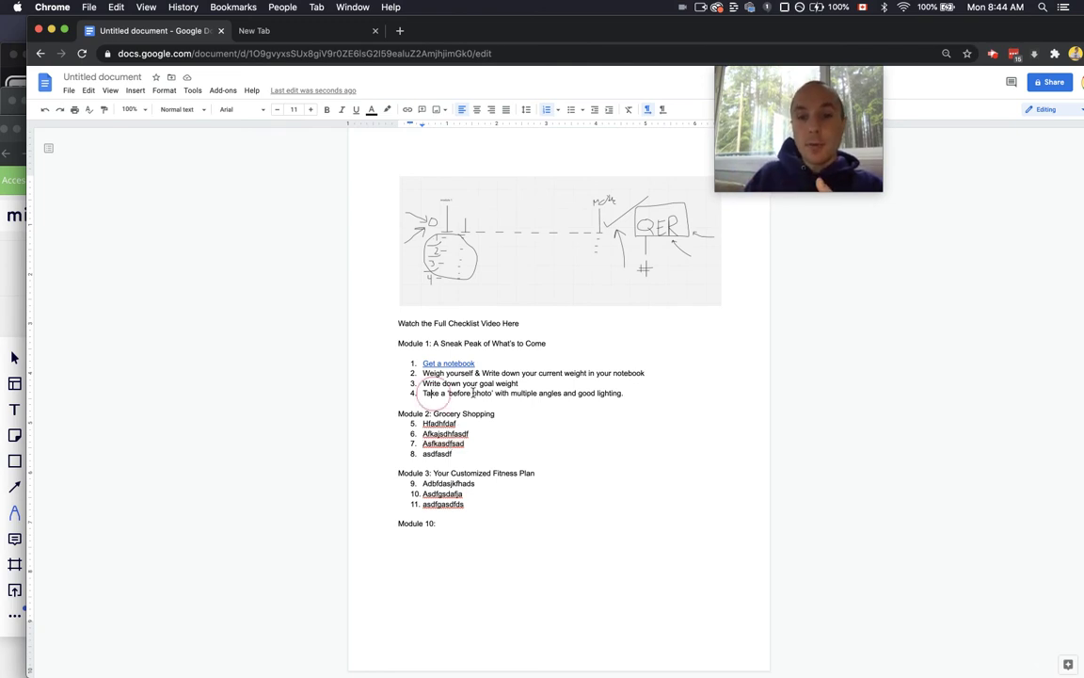
left_click_drag(431, 393, 569, 394)
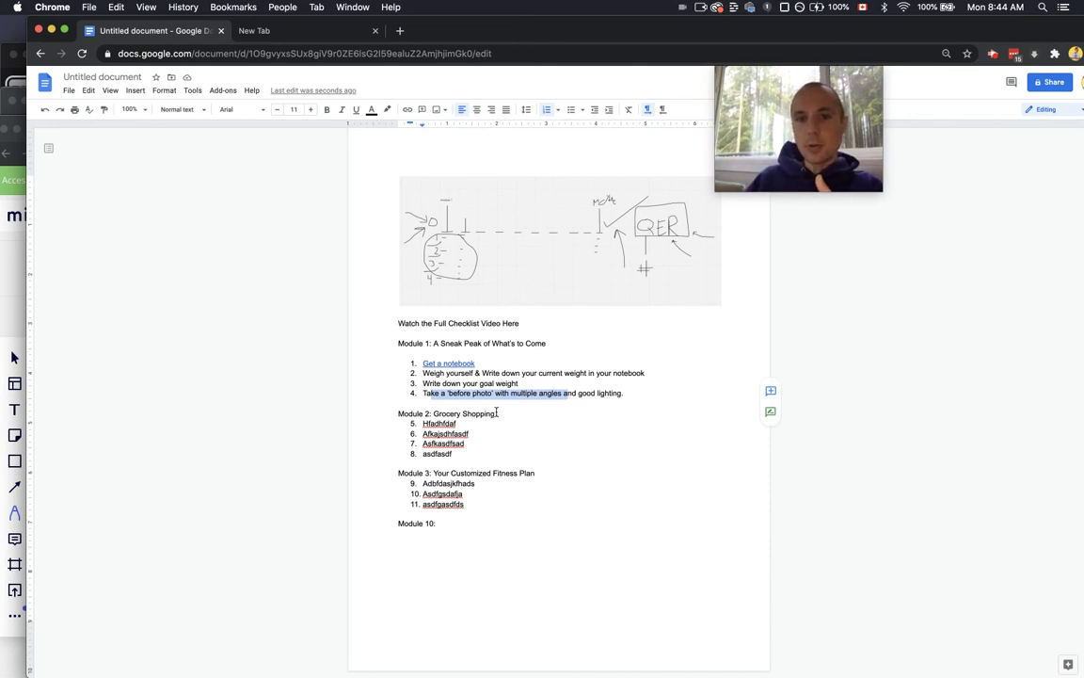
left_click_drag(496, 413, 432, 414)
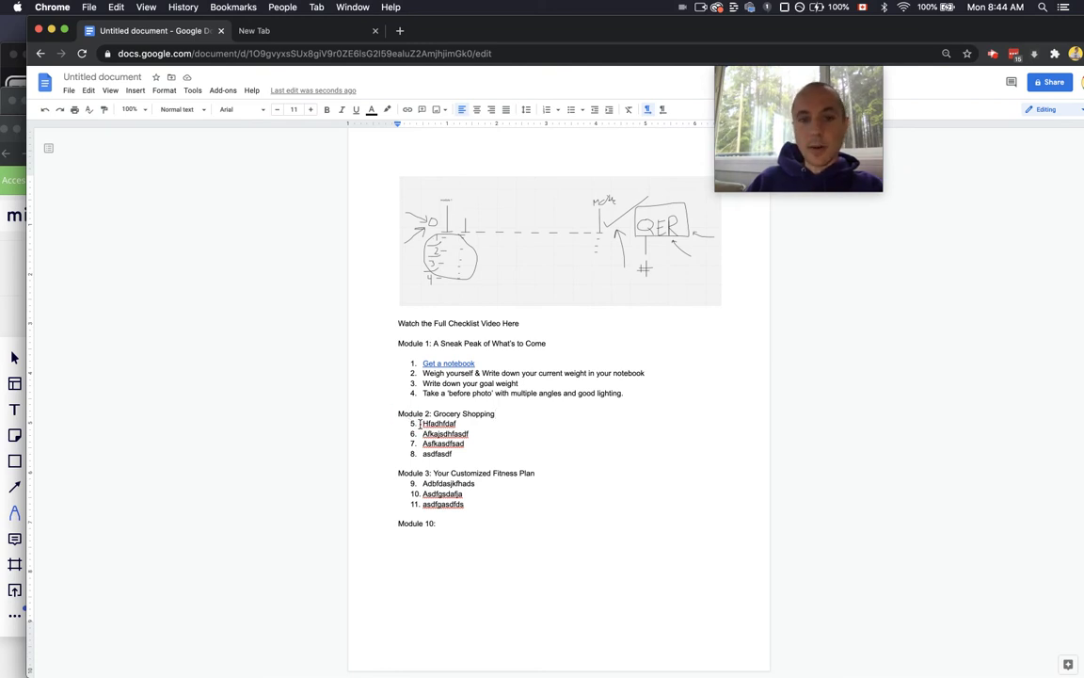
left_click_drag(423, 424, 457, 425)
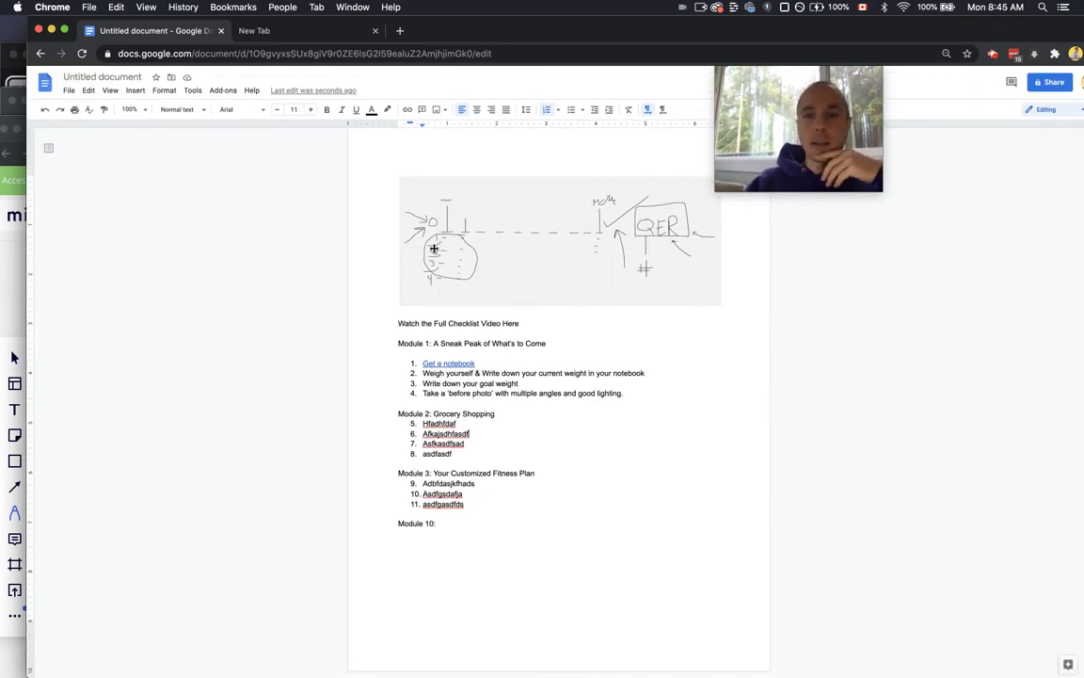
Retitle the document 'Course Name Checklist', first entering 'Course Name Here' then replacing 'Here'.
left_click(109, 76)
key("Return")
left_click(110, 76)
type("Cours")
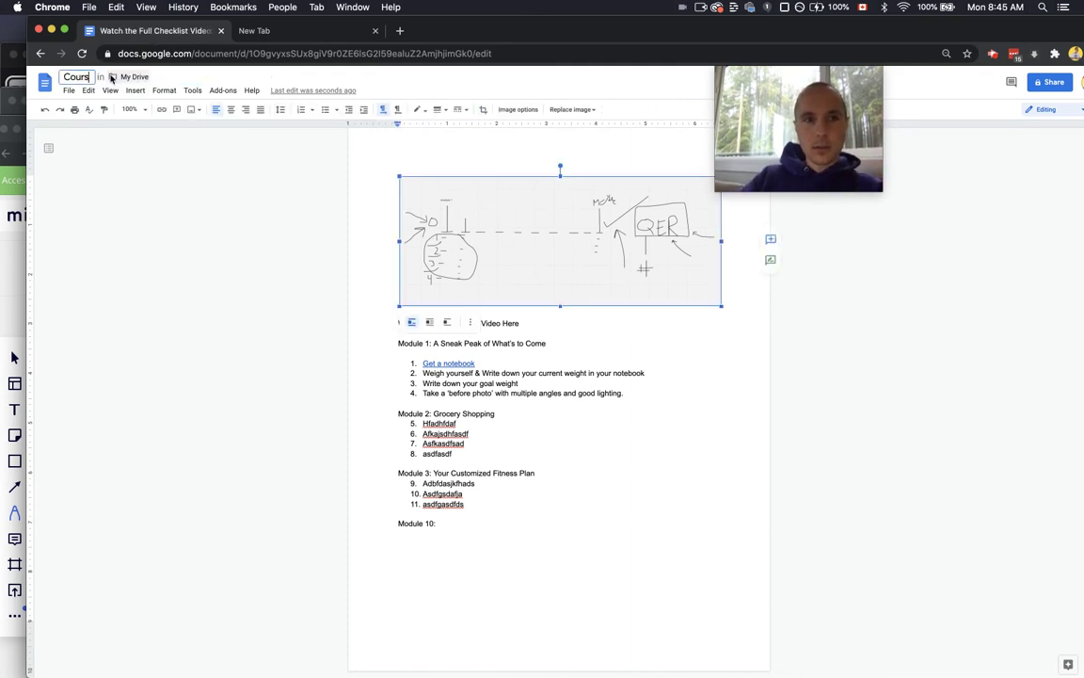
type("e Name Here")
key("Return")
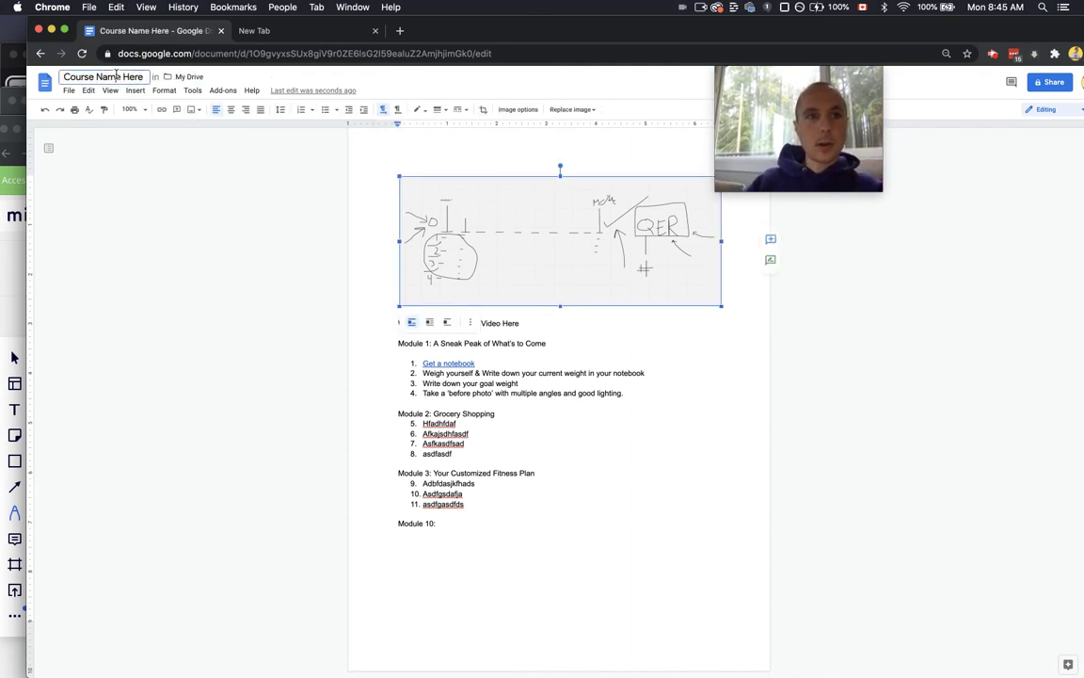
double_click(144, 76)
key("BackSpace")
type("Checkl")
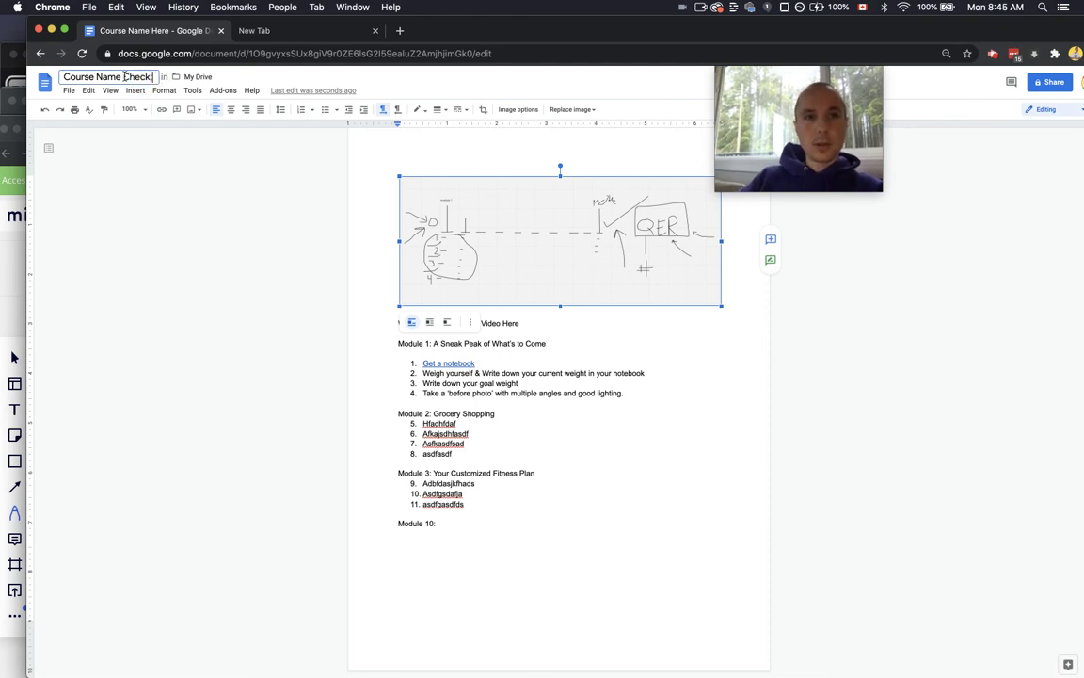
type("ist")
key("Return")
Set sharing to anyone with the link and copy the document's link.
left_click(69, 90)
left_click(80, 113)
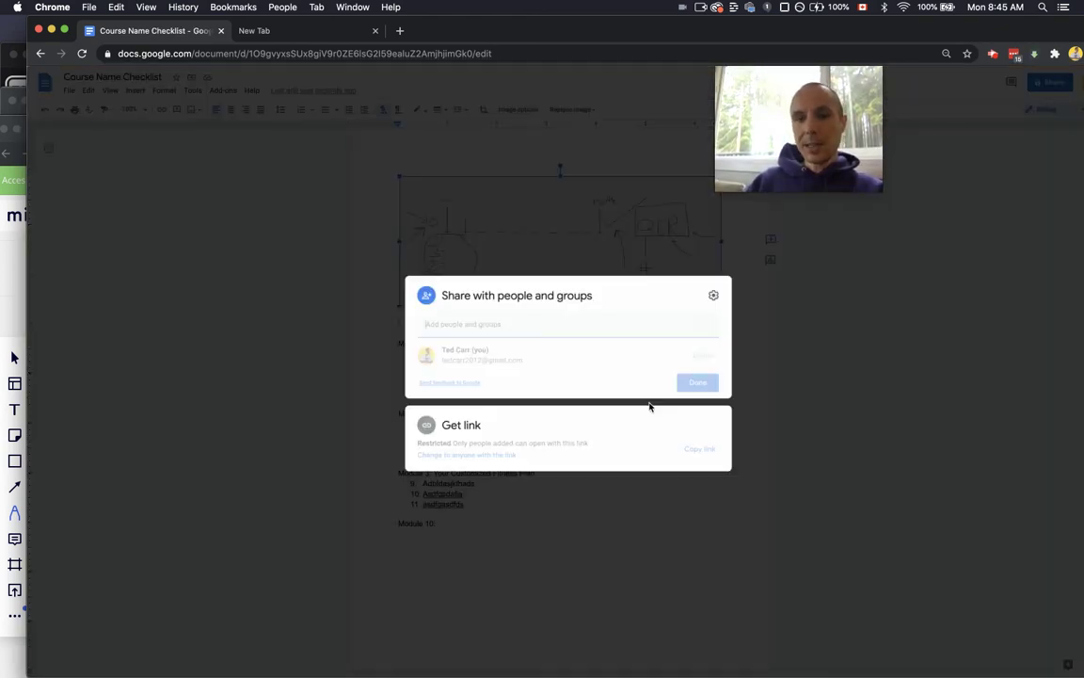
left_click(699, 450)
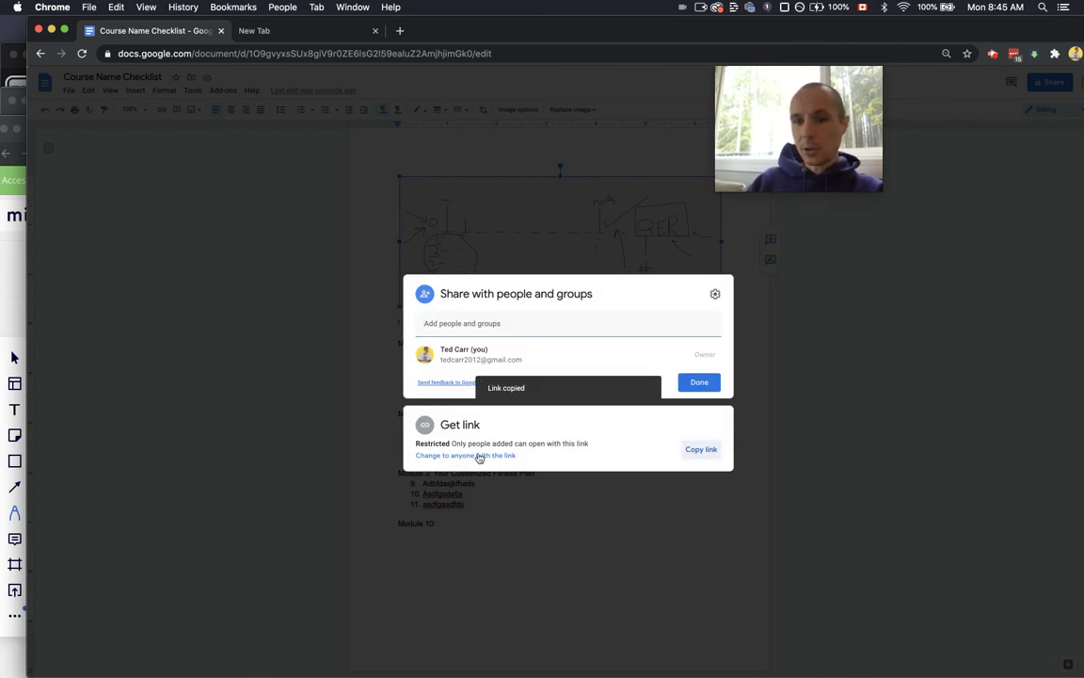
left_click(479, 456)
left_click(699, 386)
left_click(697, 450)
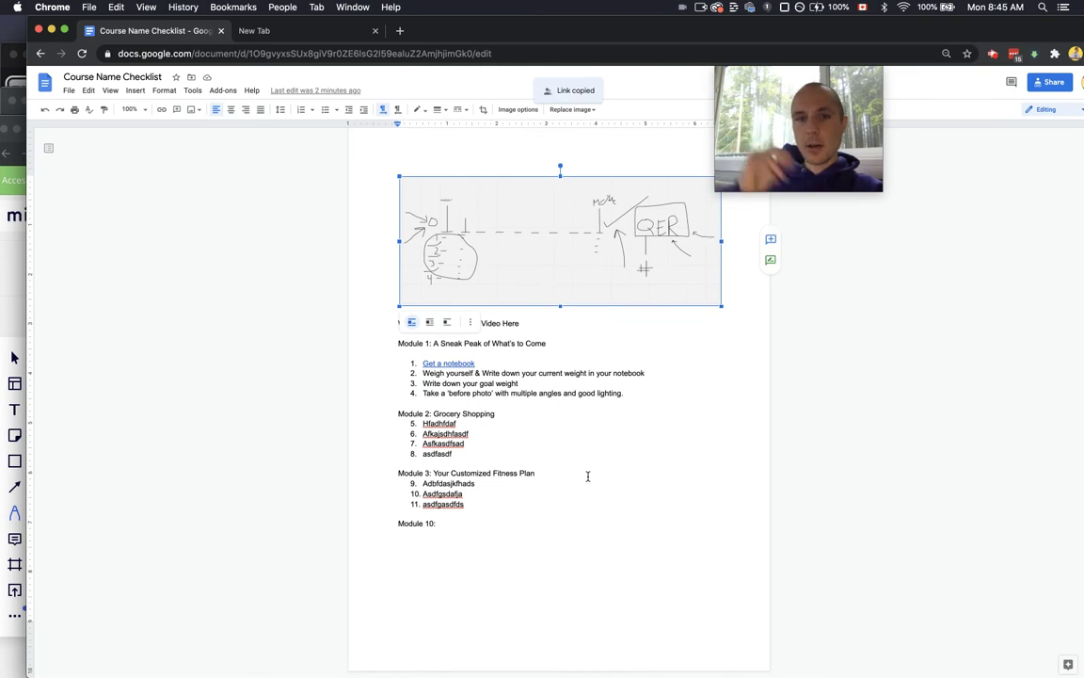
left_click_drag(422, 363, 468, 414)
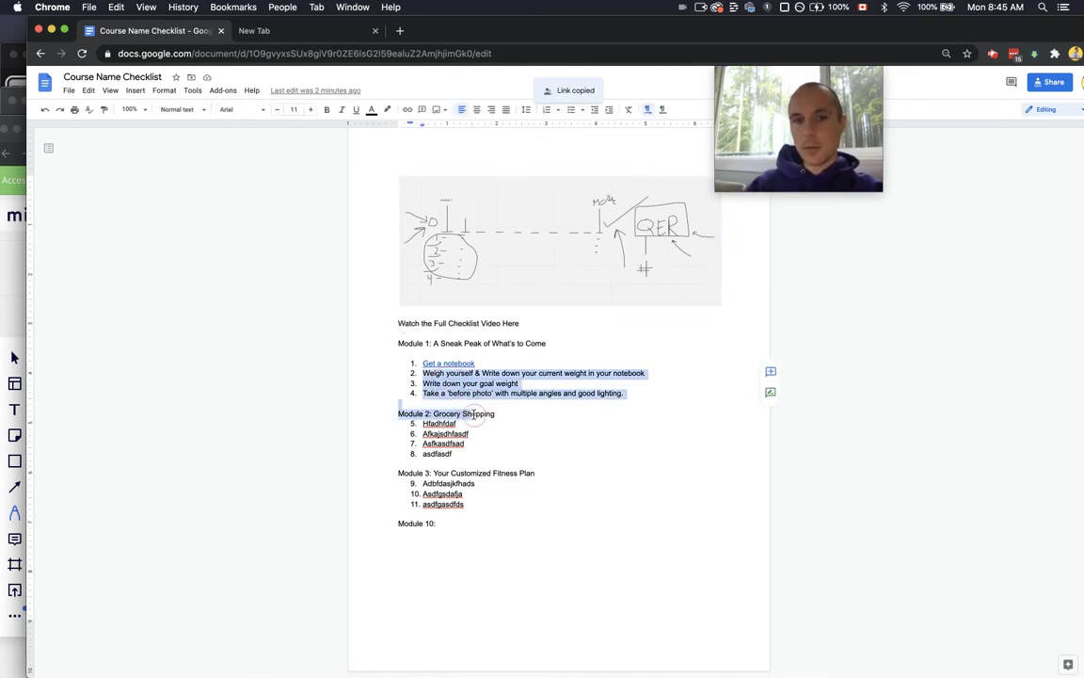
left_click(434, 240)
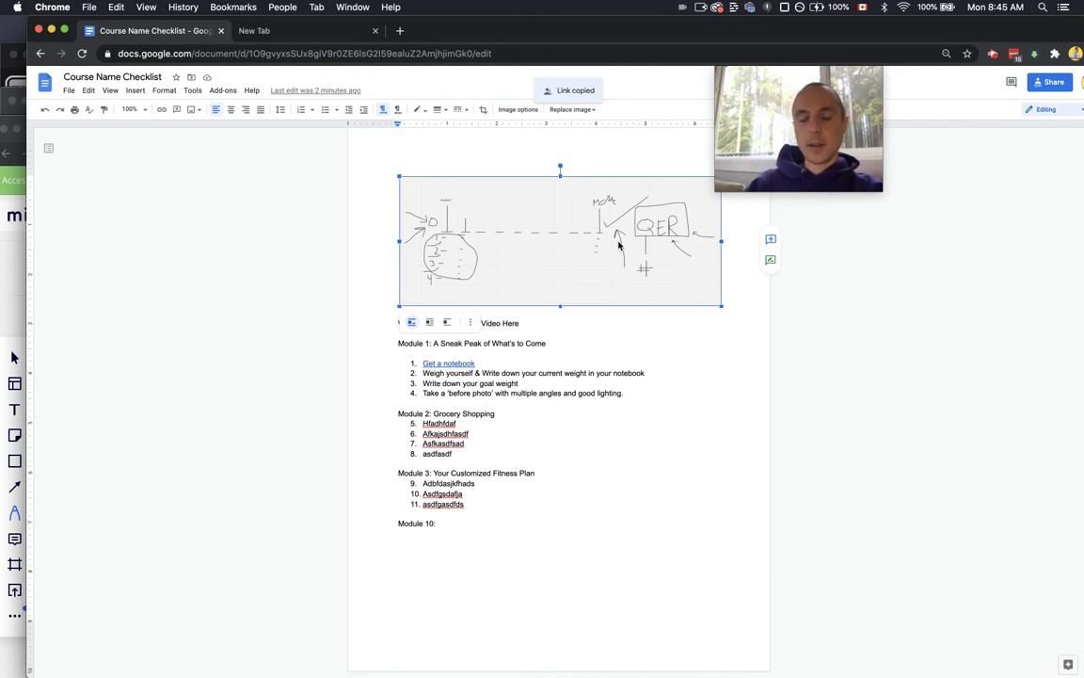
left_click(463, 393)
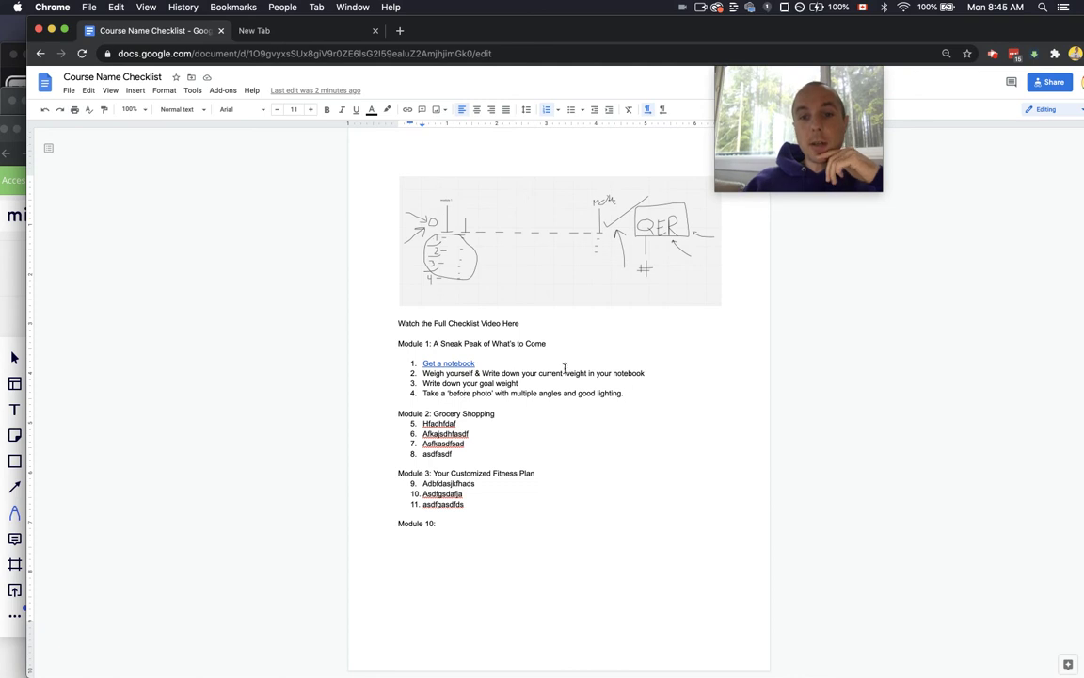
left_click_drag(529, 322, 376, 322)
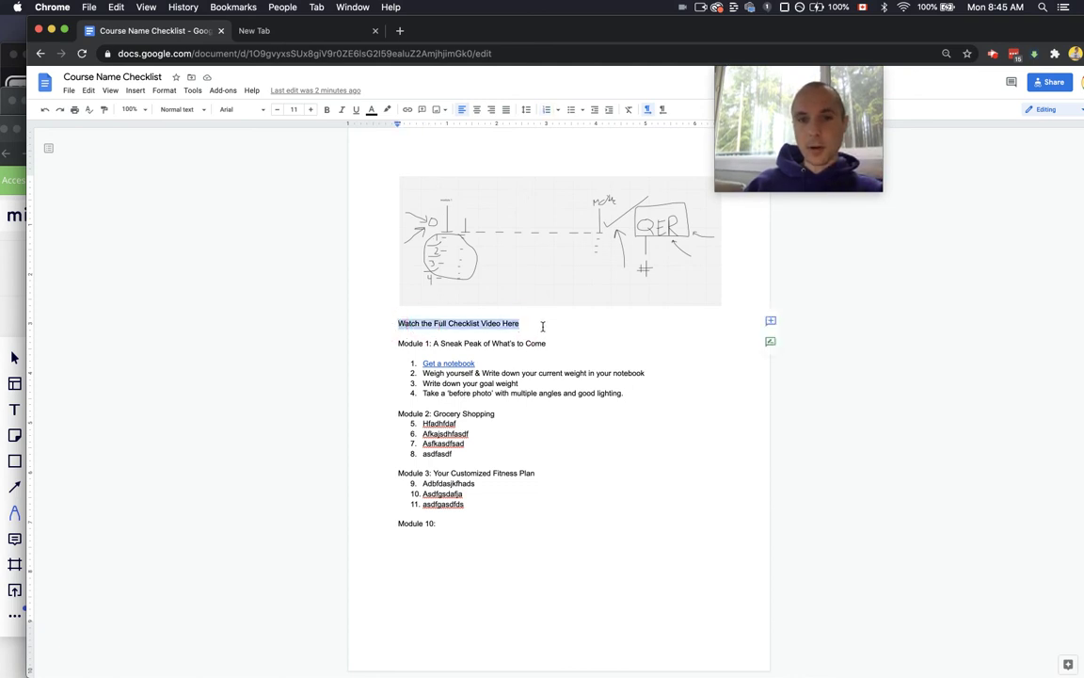
left_click(544, 323)
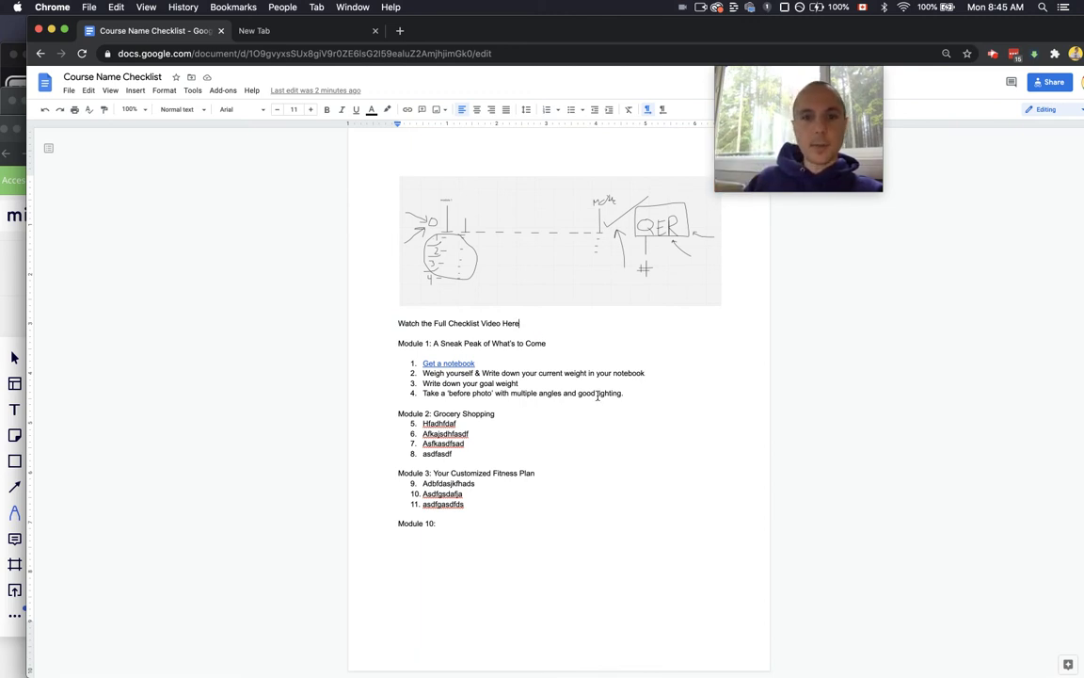
left_click_drag(613, 393, 404, 394)
Open YouTube in a new tab, search for the course creator's video, and open the first result.
left_click(398, 403)
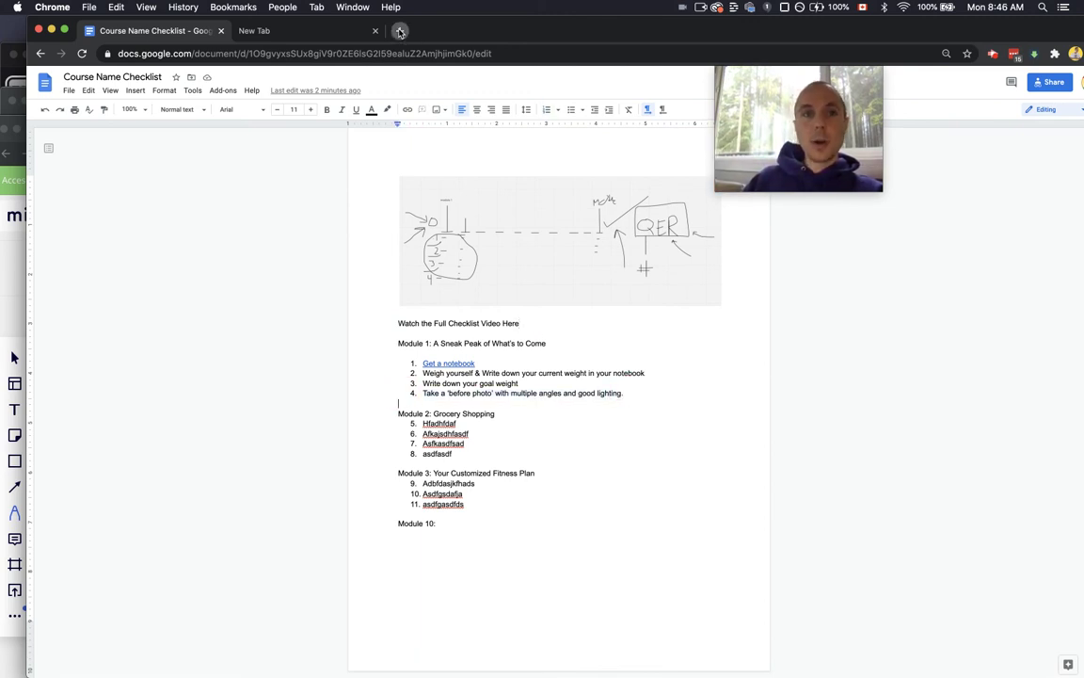
left_click(400, 31)
type("yp")
left_click(401, 196)
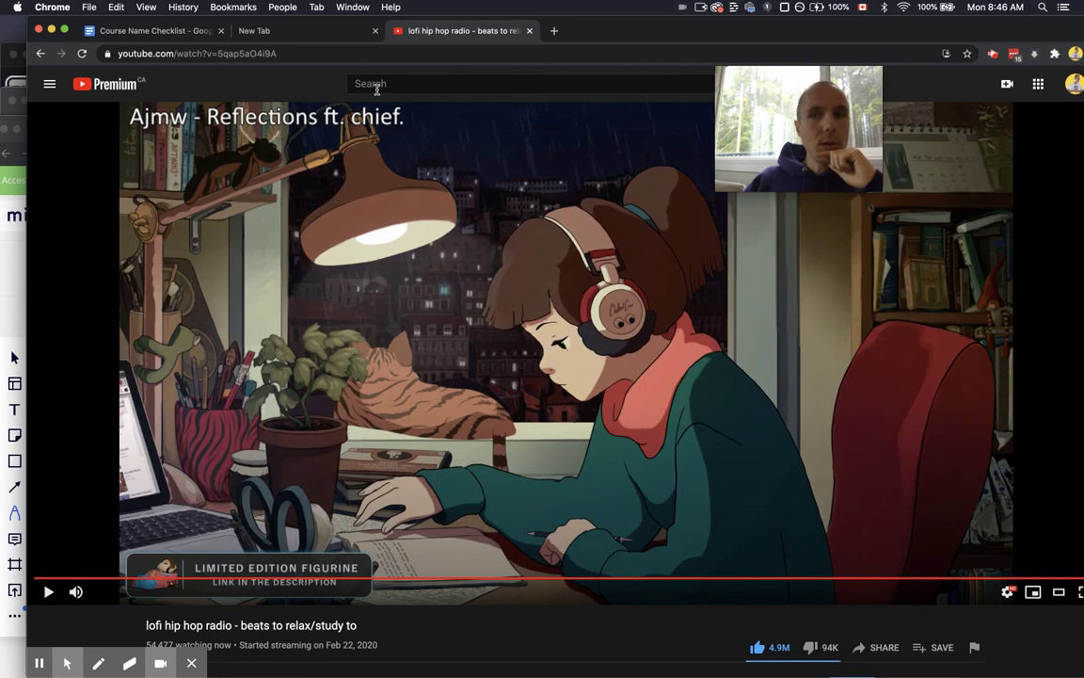
left_click(376, 84)
type("ted carr cour")
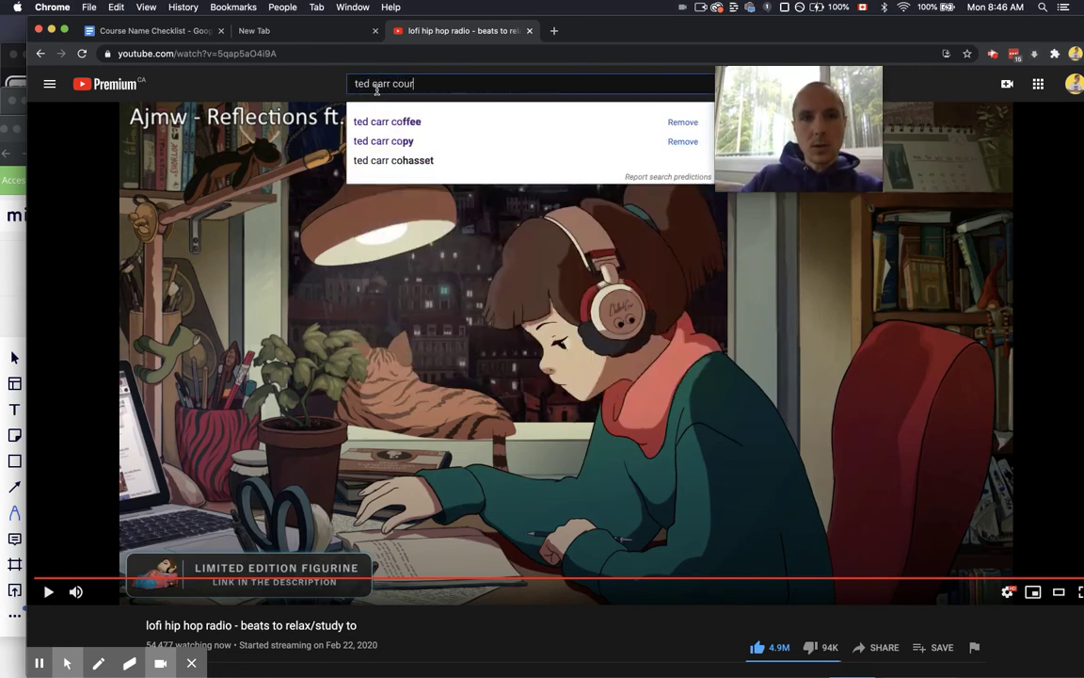
type("se")
key("Return")
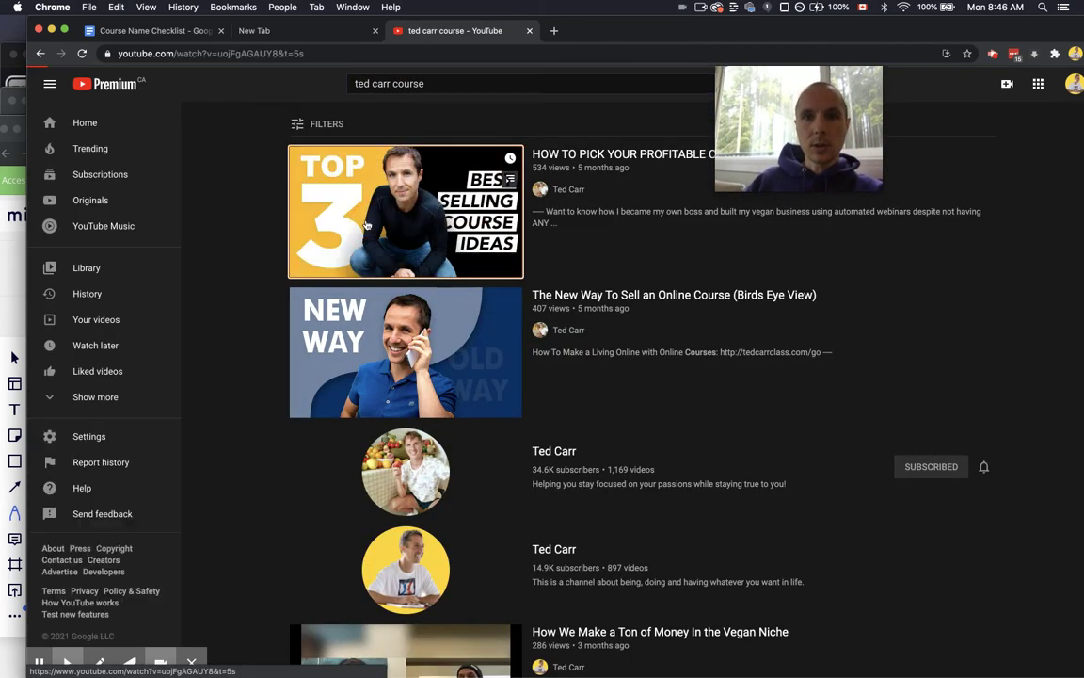
left_click(433, 238)
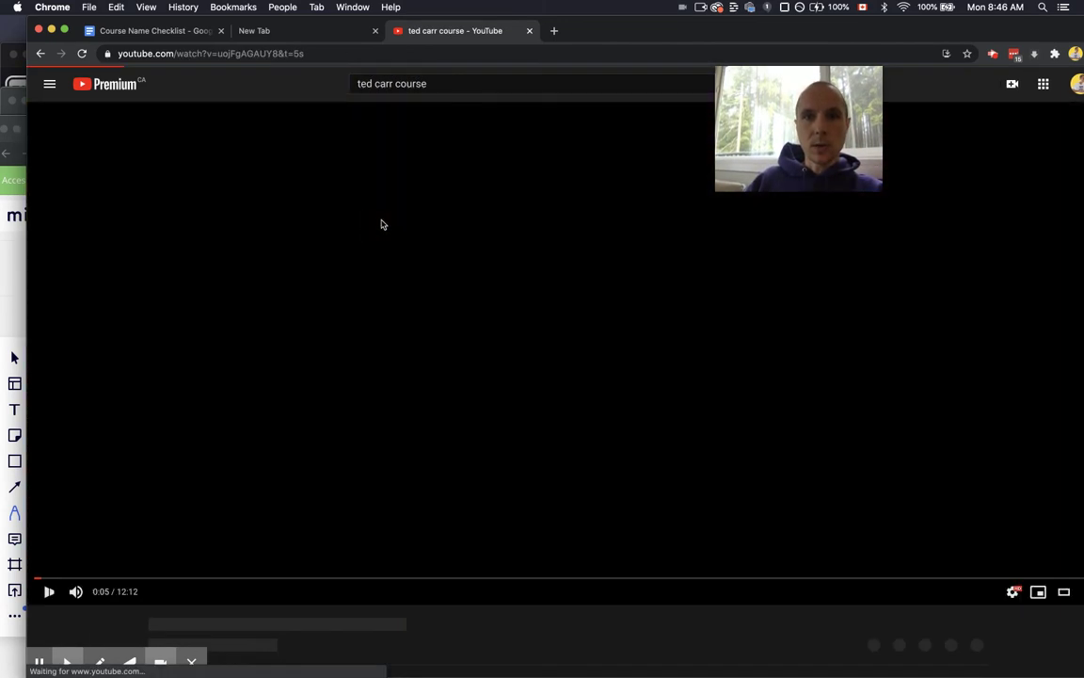
Seek the video to 4:00, play it briefly, and pause at 4:02.
left_click(315, 422)
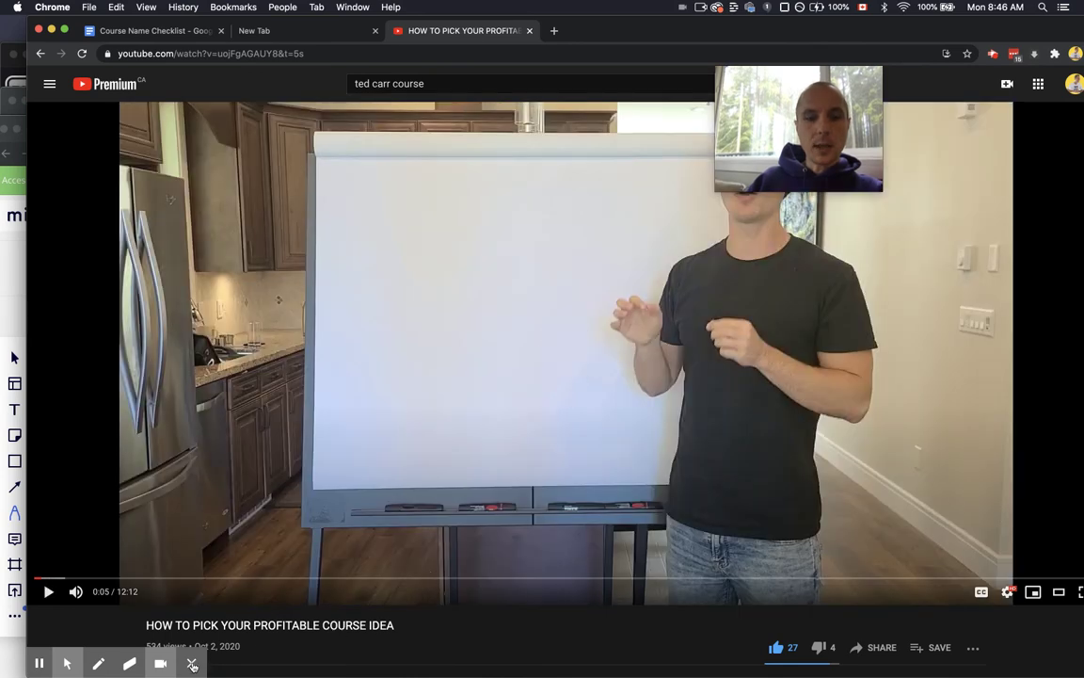
scroll(436, 646, "down", 1)
scroll(434, 647, "up", 1)
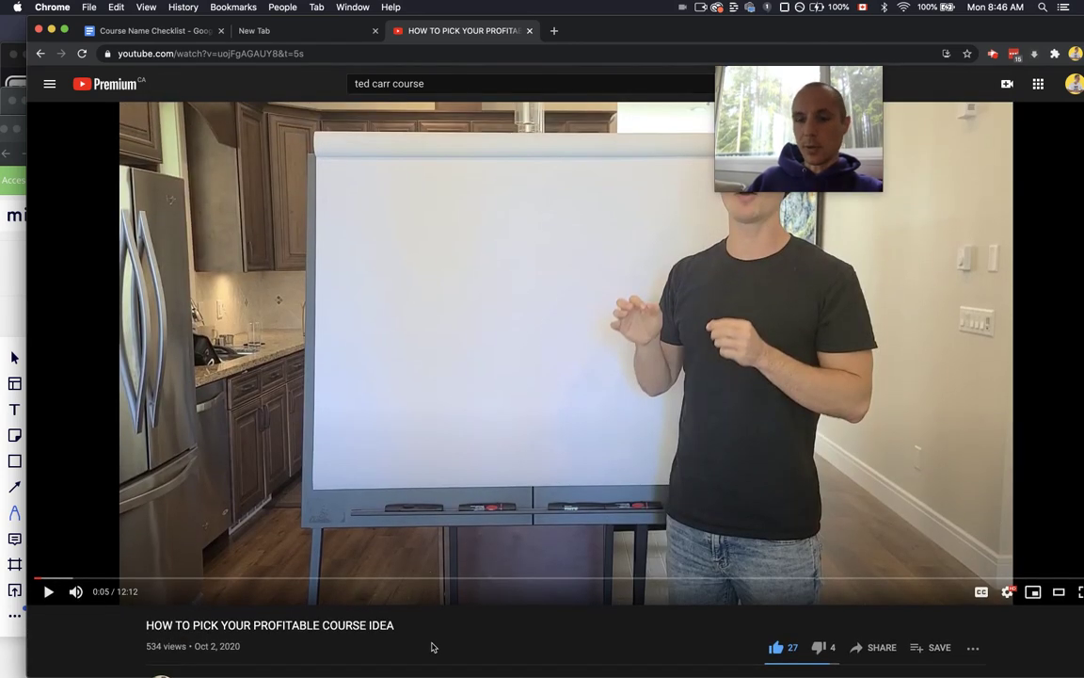
left_click(383, 580)
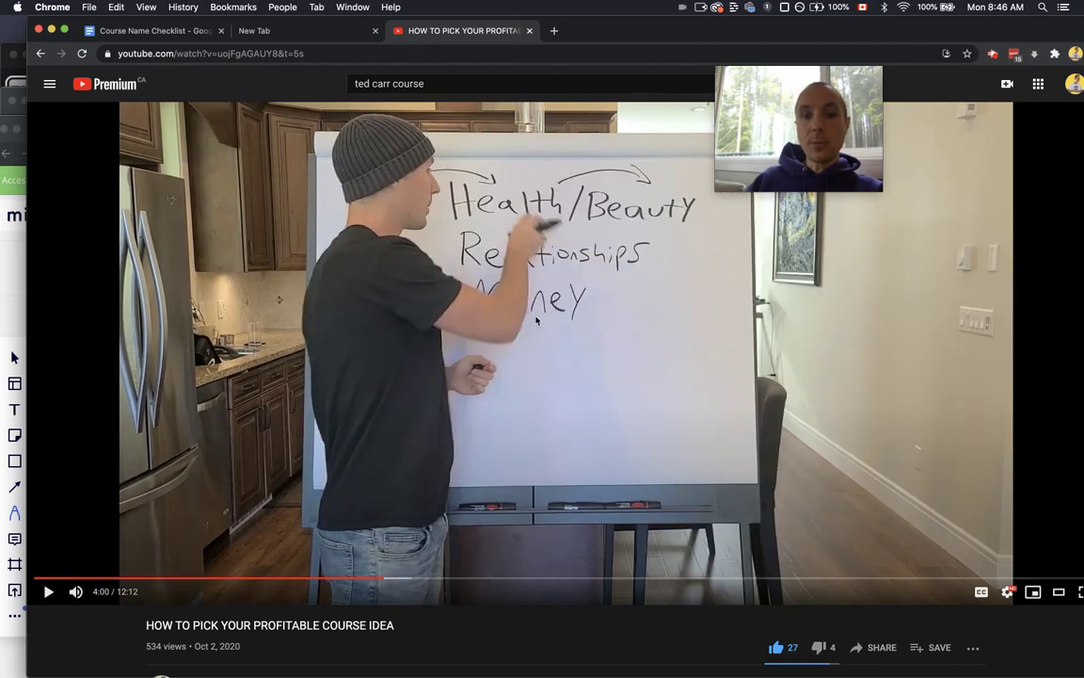
left_click(536, 321)
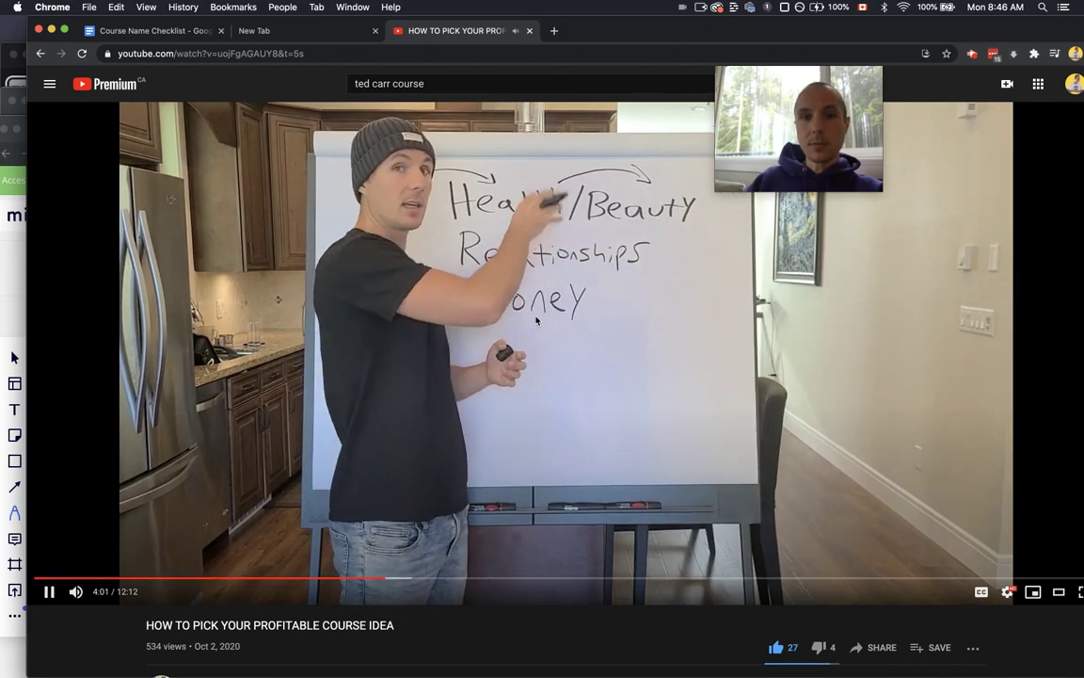
left_click(537, 321)
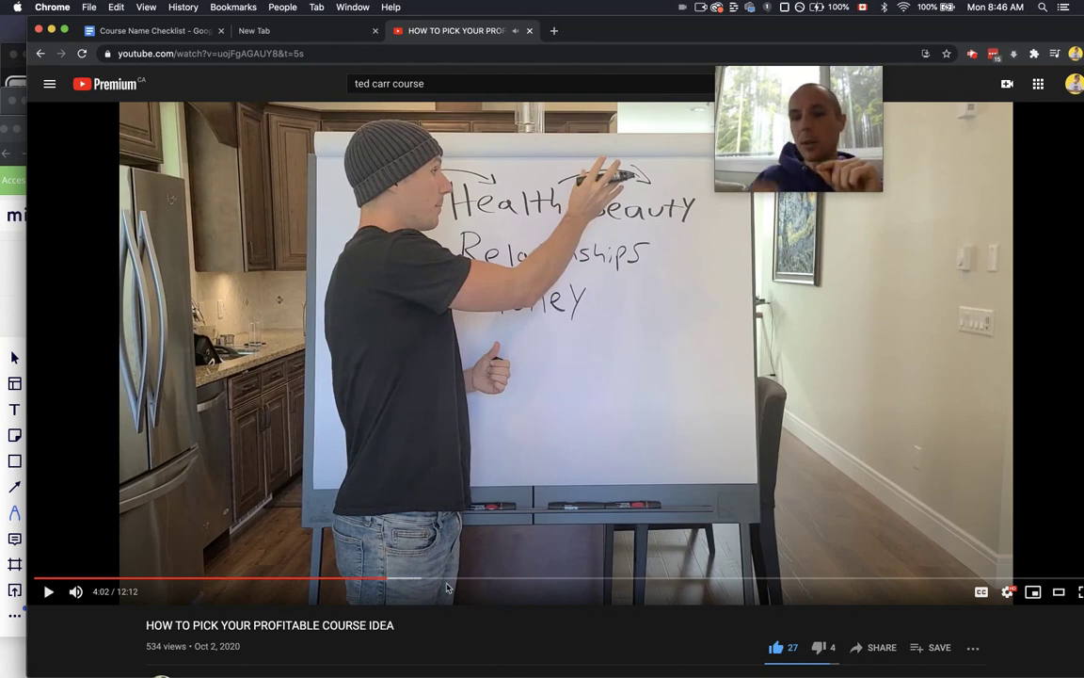
Select the 'Hfadhfdaf' list item, then copy the video's share link starting at 3:59.
key("ctrl+Tab")
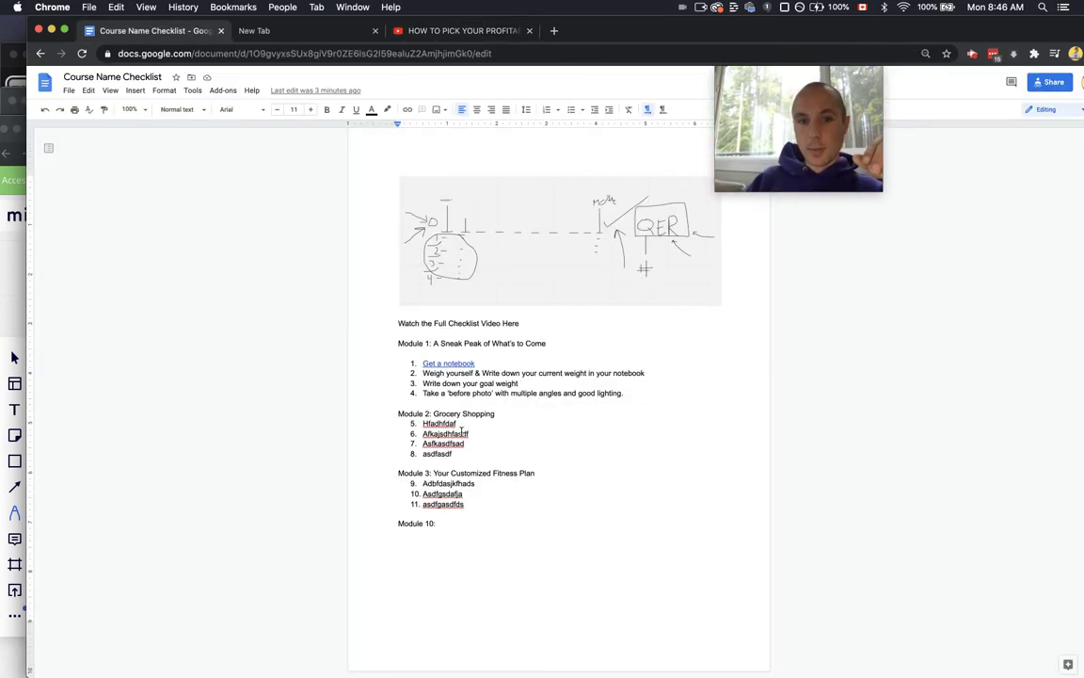
left_click_drag(461, 424, 403, 423)
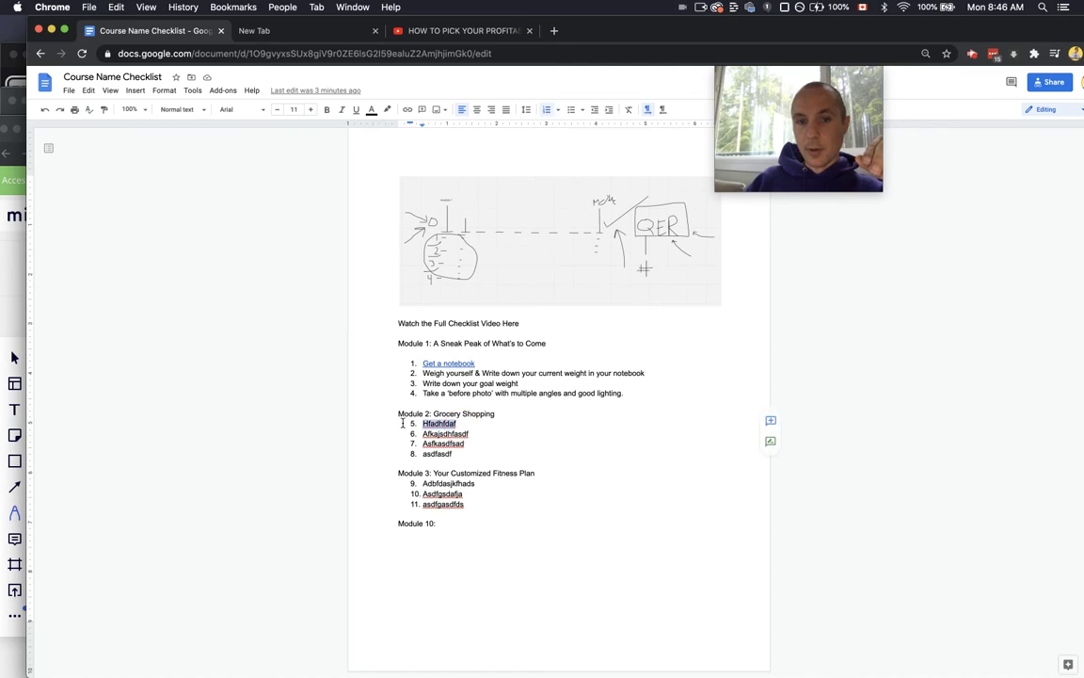
left_click(400, 30)
left_click(856, 647)
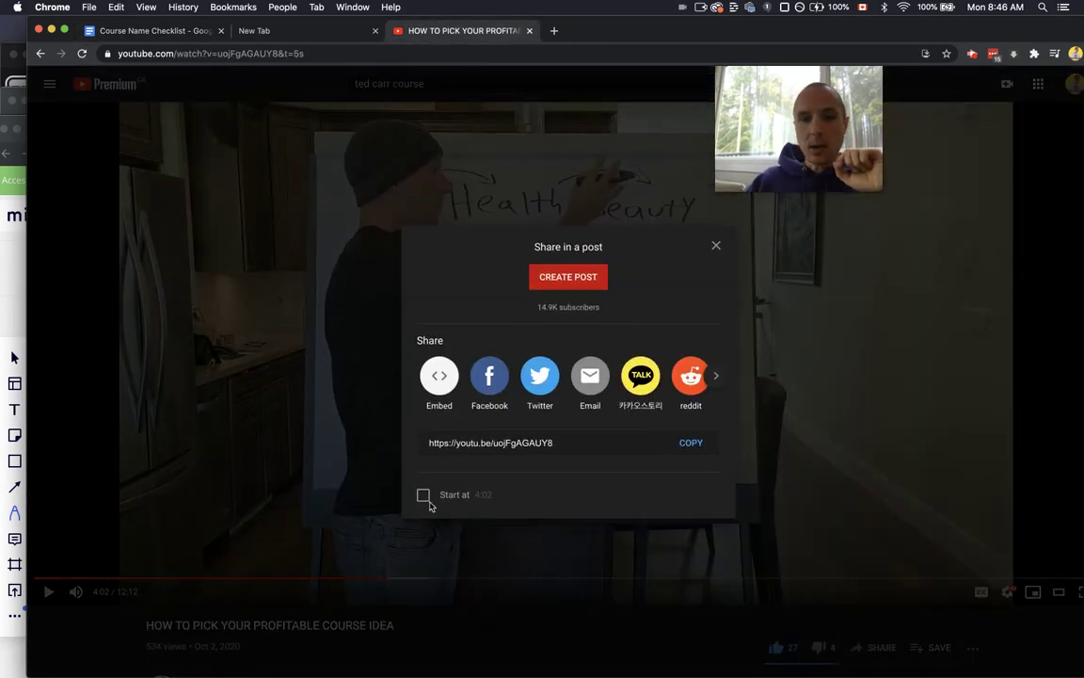
left_click(423, 494)
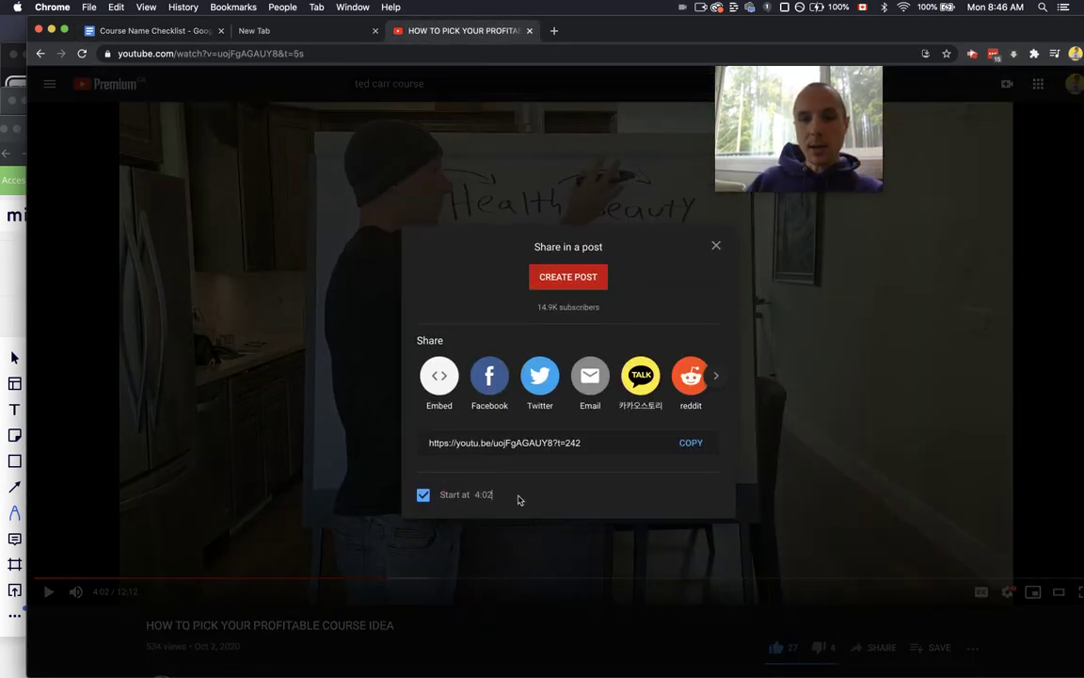
key("BackSpace")
key("BackSpace")
key("BackSpace")
key("BackSpace")
type("3:59")
left_click(692, 443)
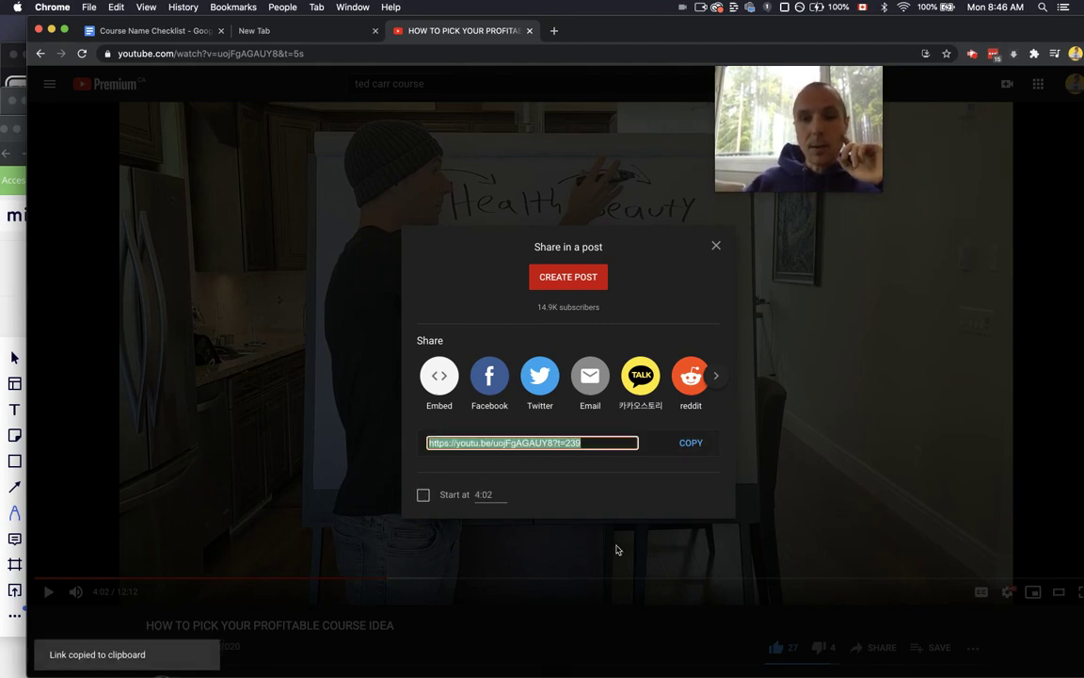
Reload the video from the copied timestamped link and pause it.
left_click(558, 630)
left_click(484, 51)
key("super+v")
key("Return")
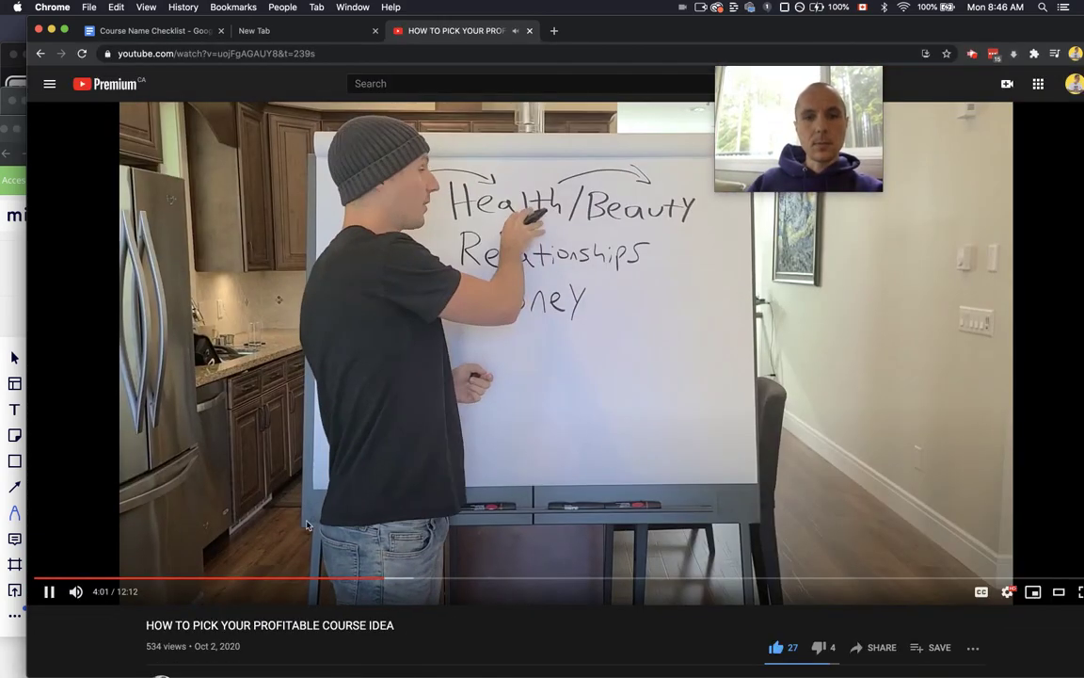
left_click(437, 469)
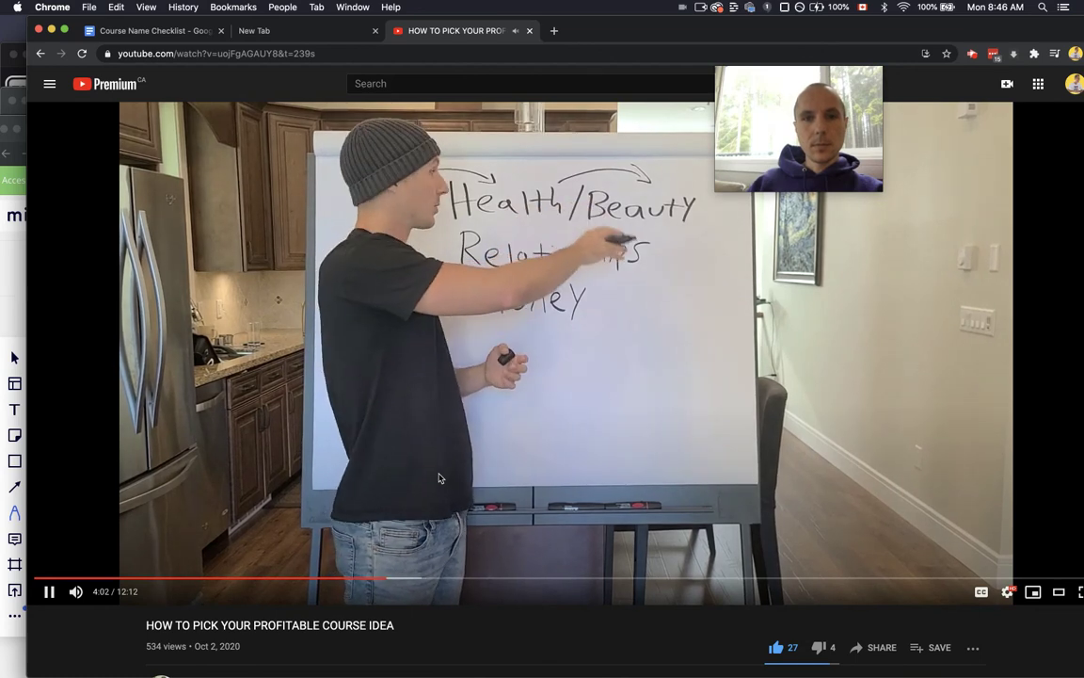
Link 'Hfadhfdaf' under Module 2 to the timestamped YouTube URL.
left_click(154, 31)
left_click(408, 110)
key("super+v")
left_click(607, 451)
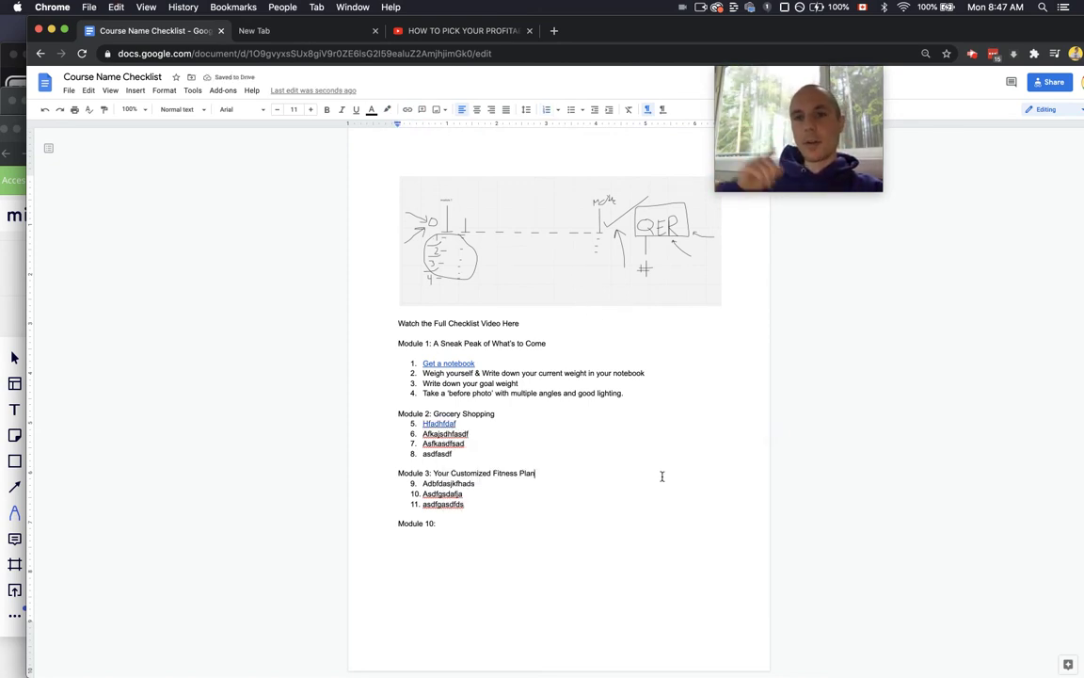
Highlight the video line and module items 2 through 11, then deselect them.
left_click(522, 323)
left_click(360, 322, "shift")
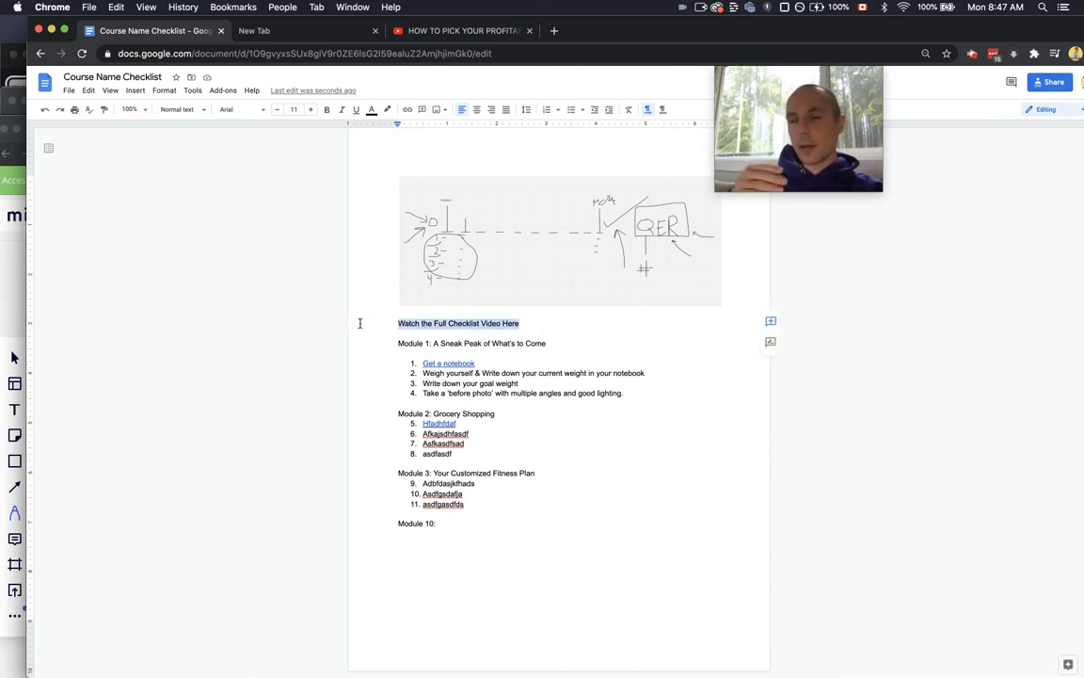
left_click_drag(478, 514, 394, 376)
left_click(523, 440)
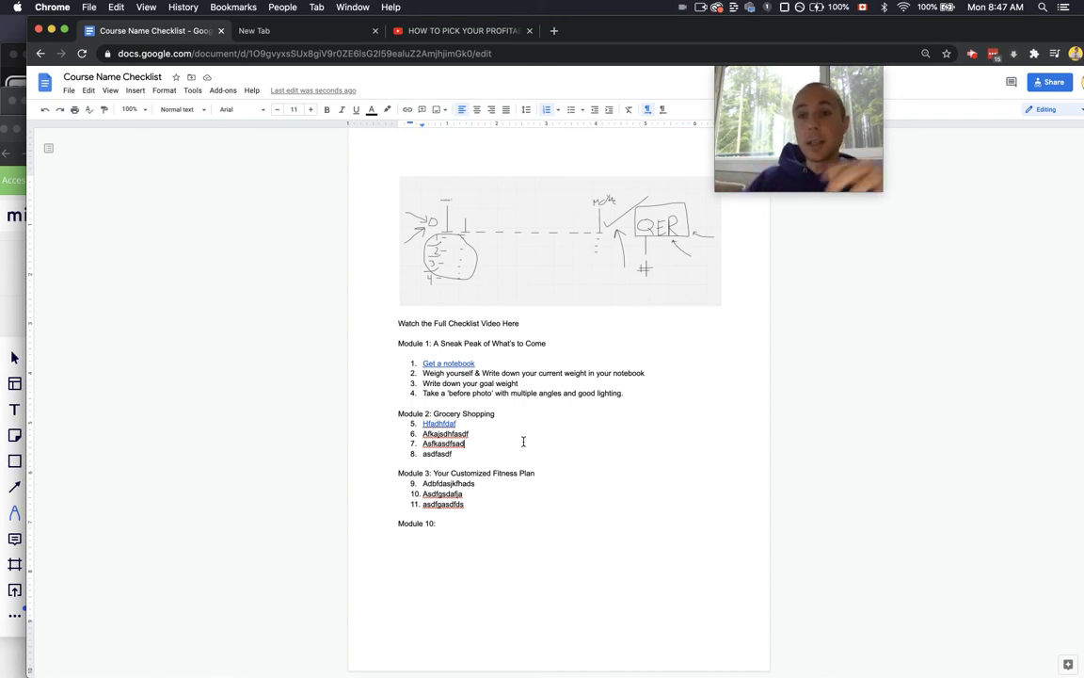
Type 'coursesreatorcall.com' below Module 10 and load coursecreatorcall.com in a new tab.
left_click(442, 542)
type("courses")
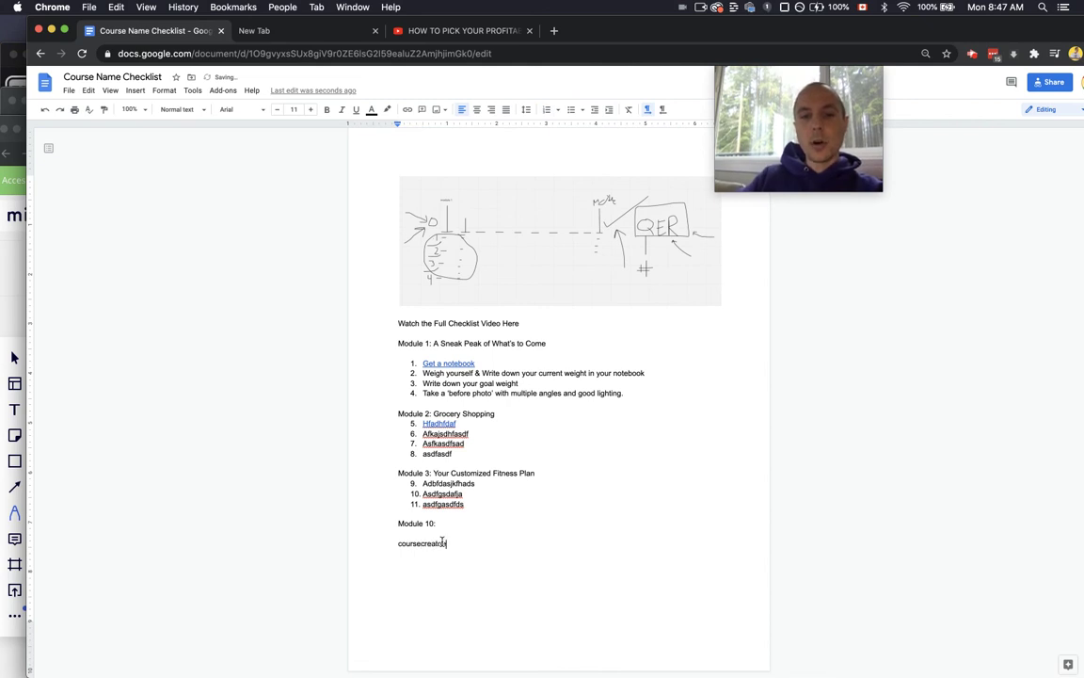
type("reatorcall.com")
key("ctrl+shift+f")
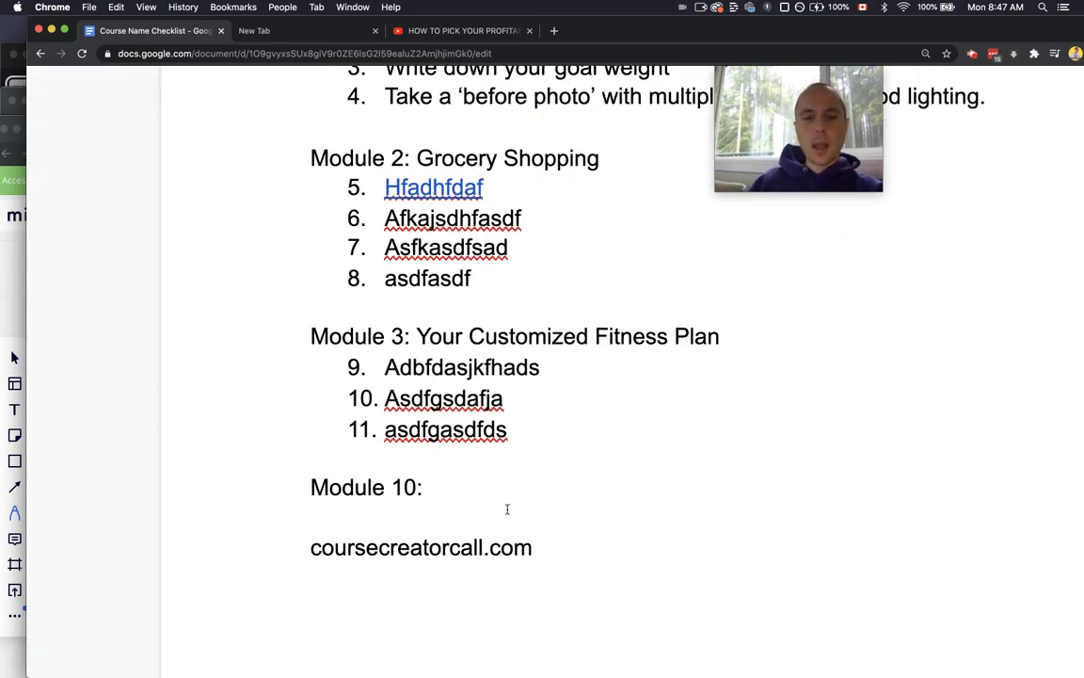
left_click(554, 31)
type("coursecreatorcall.com")
key("Return")
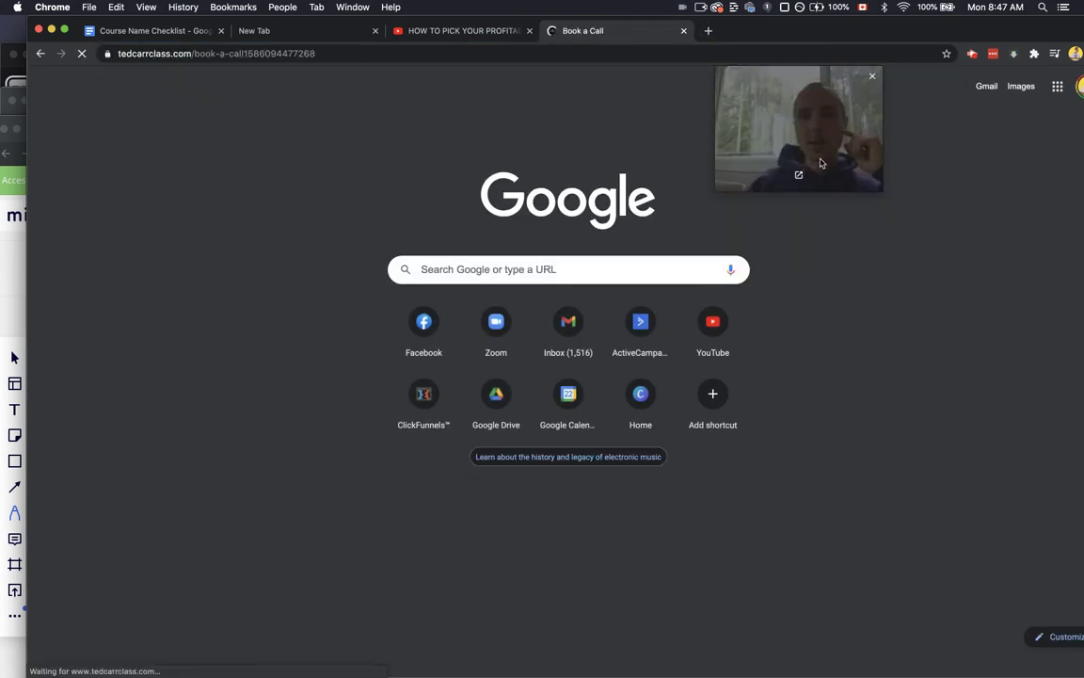
Scroll the Book a Call page past the testimonials down to the Step 1/2 survey.
left_click_drag(795, 150, 131, 154)
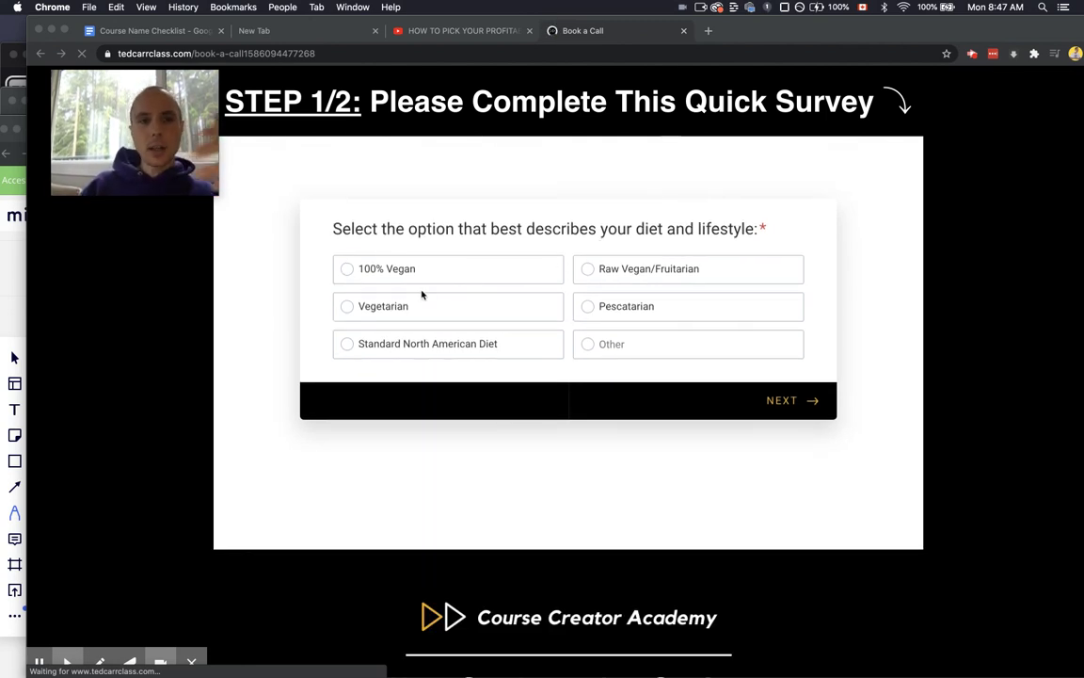
scroll(187, 412, "down", 5)
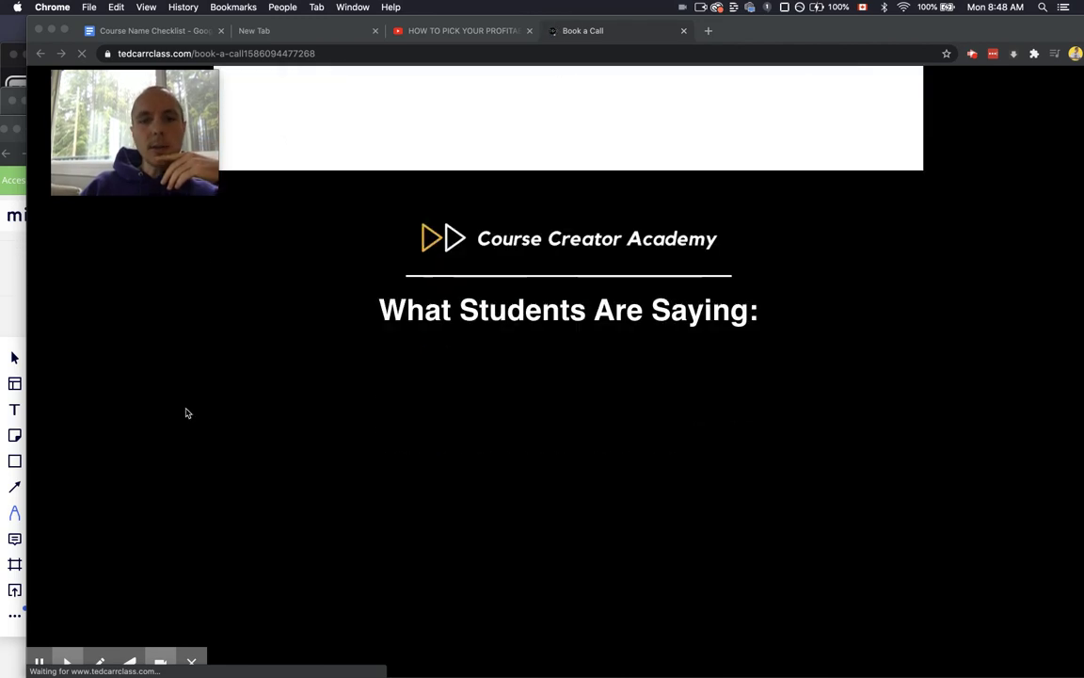
scroll(186, 412, "down", 5)
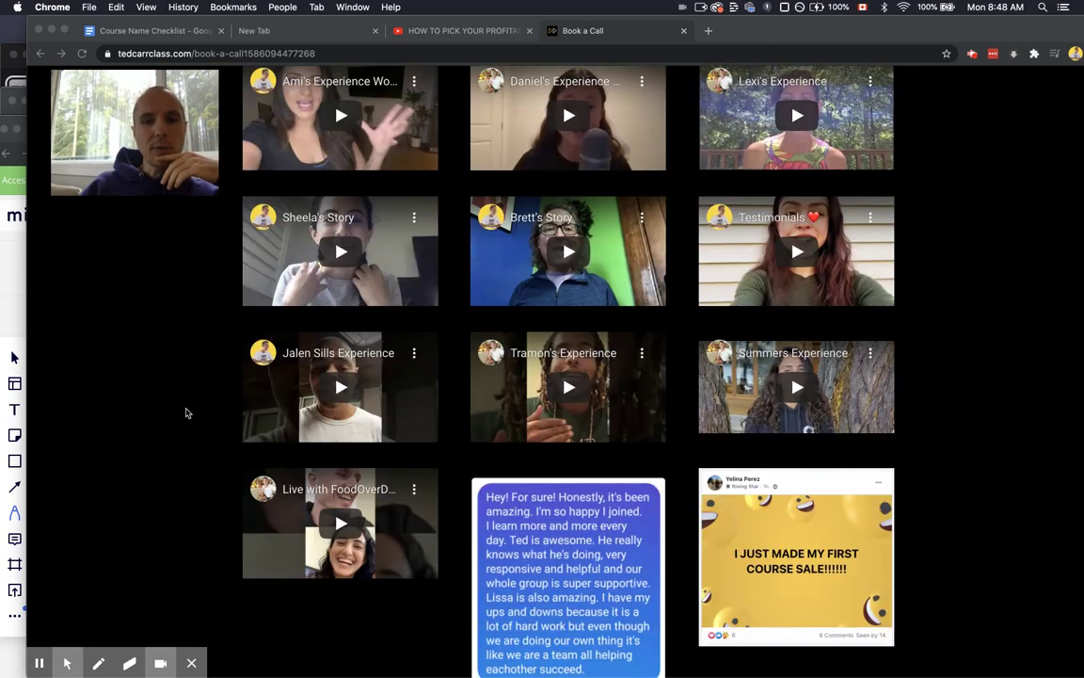
scroll(187, 412, "down", 20)
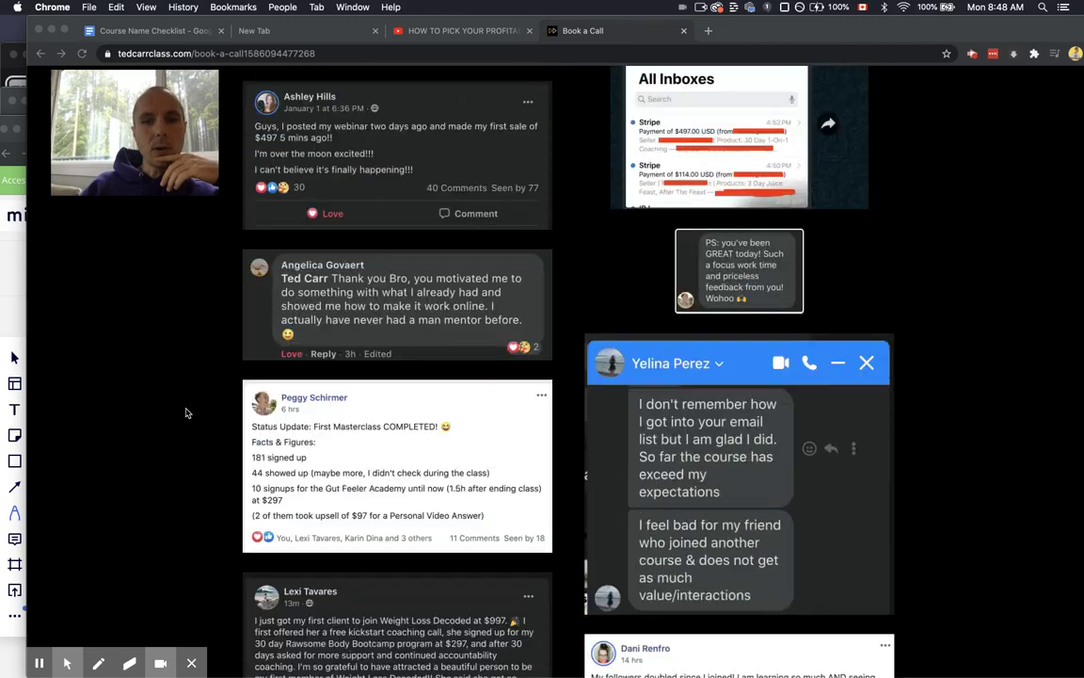
scroll(186, 413, "down", 15)
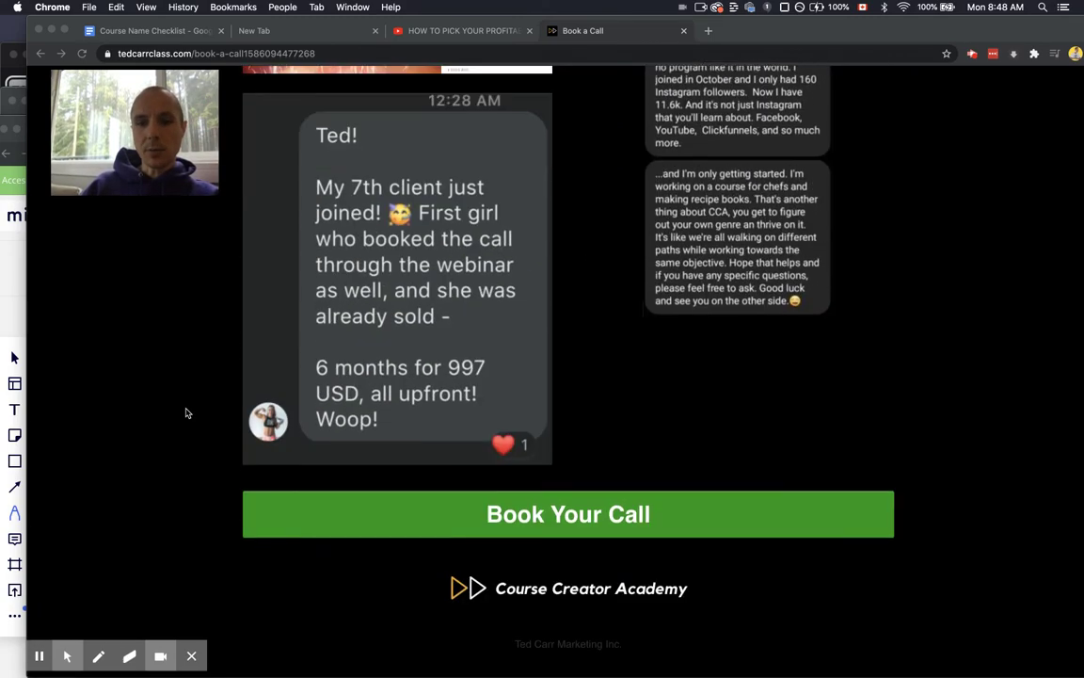
scroll(187, 412, "down", 10)
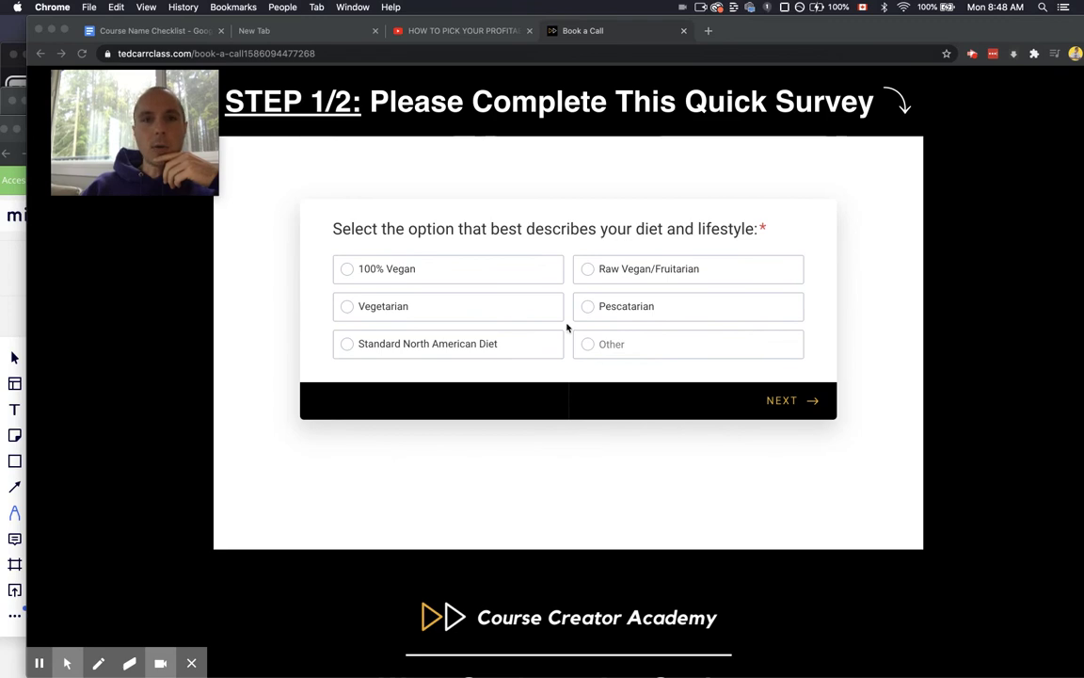
Return to the checklist at normal zoom and select, then deselect, the coursecreatorcall.com line.
left_click(160, 30)
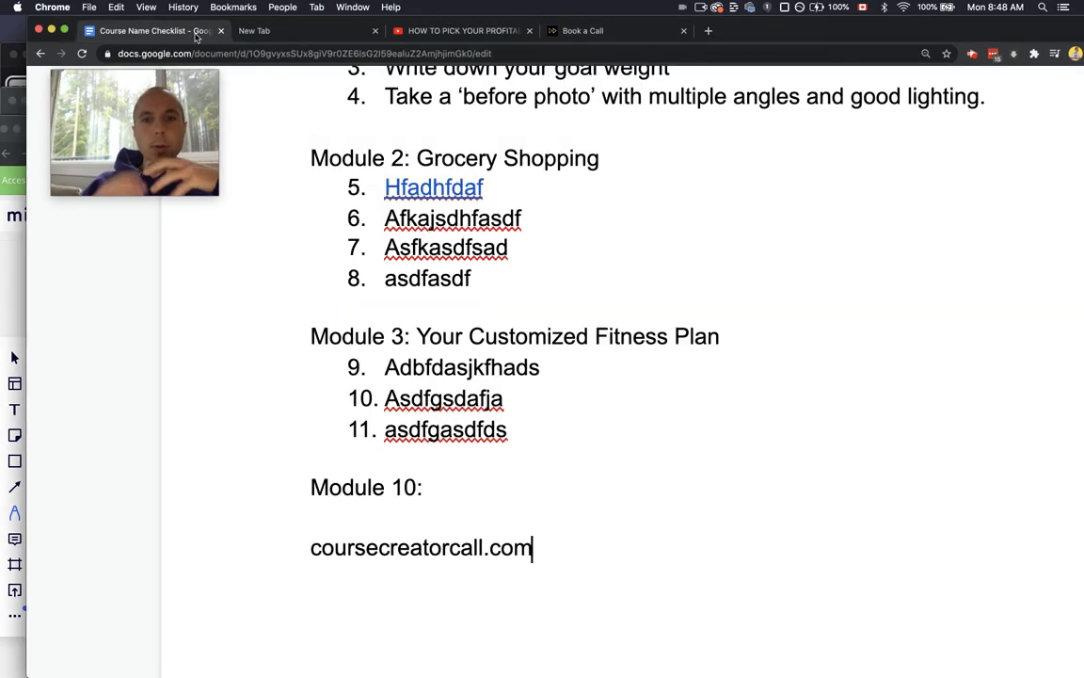
key("super+0")
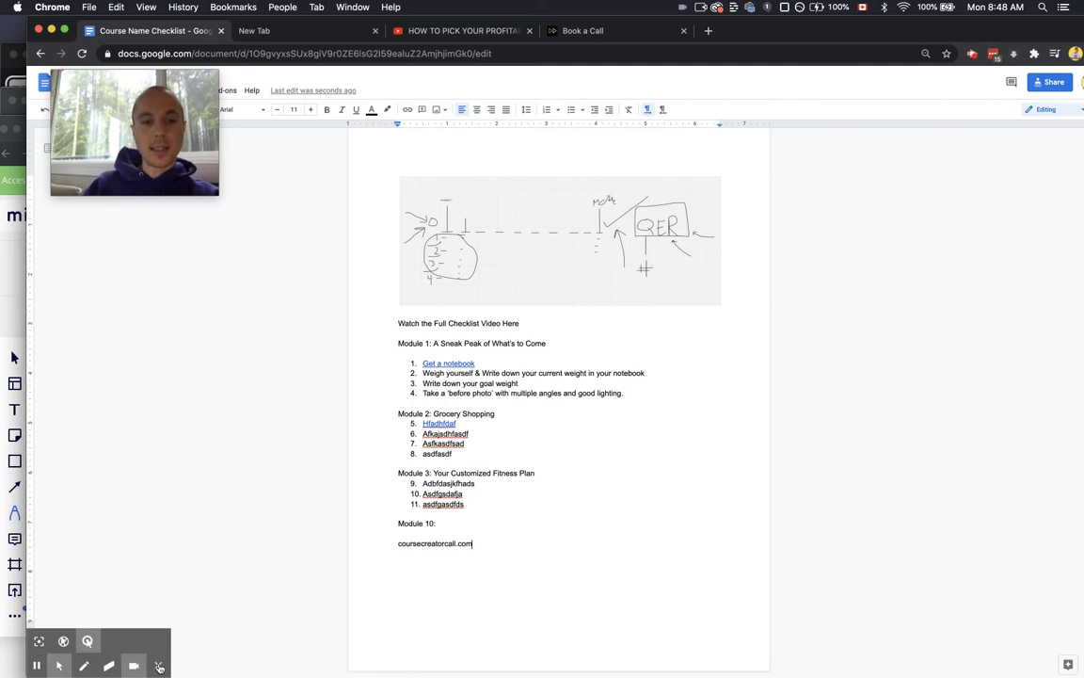
left_click(477, 553)
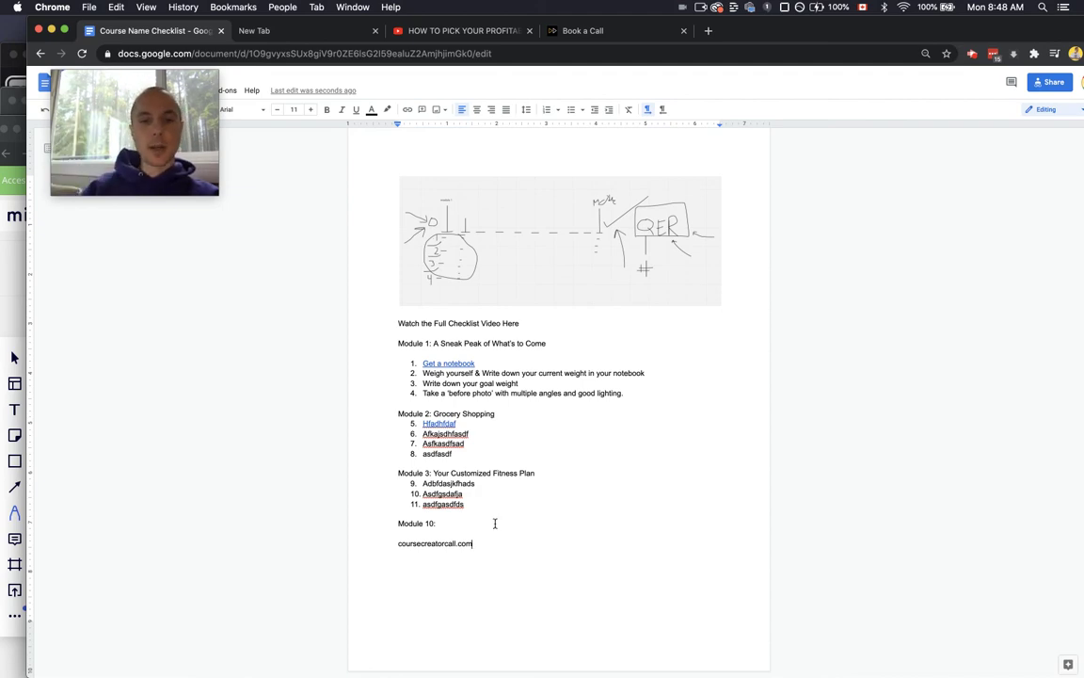
left_click_drag(476, 544, 410, 544)
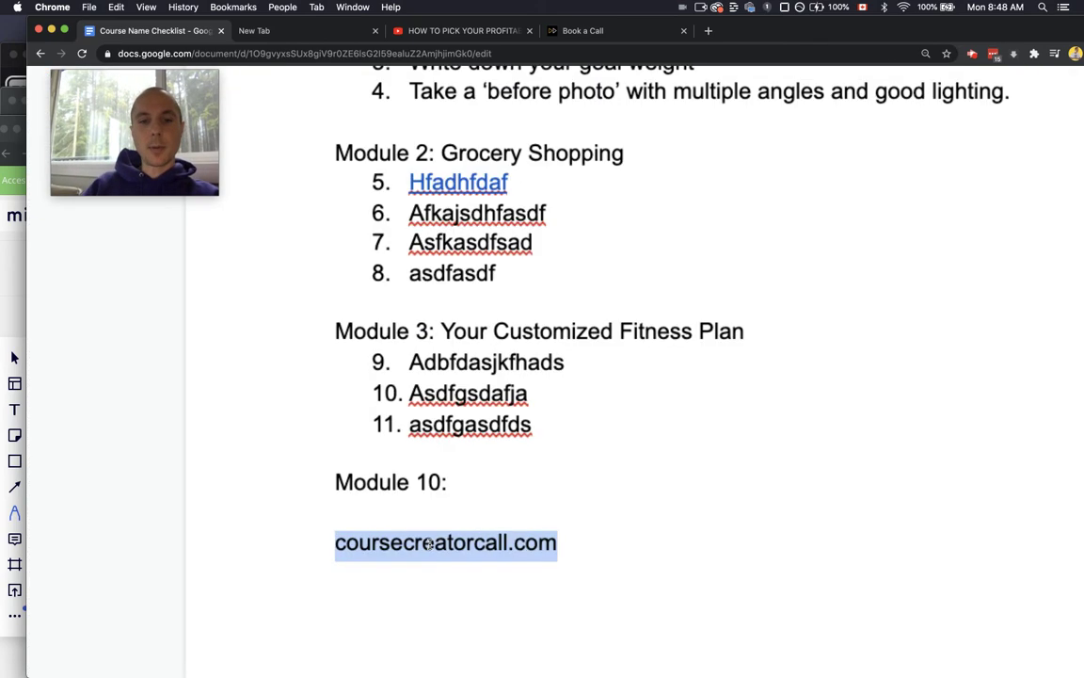
left_click(431, 544)
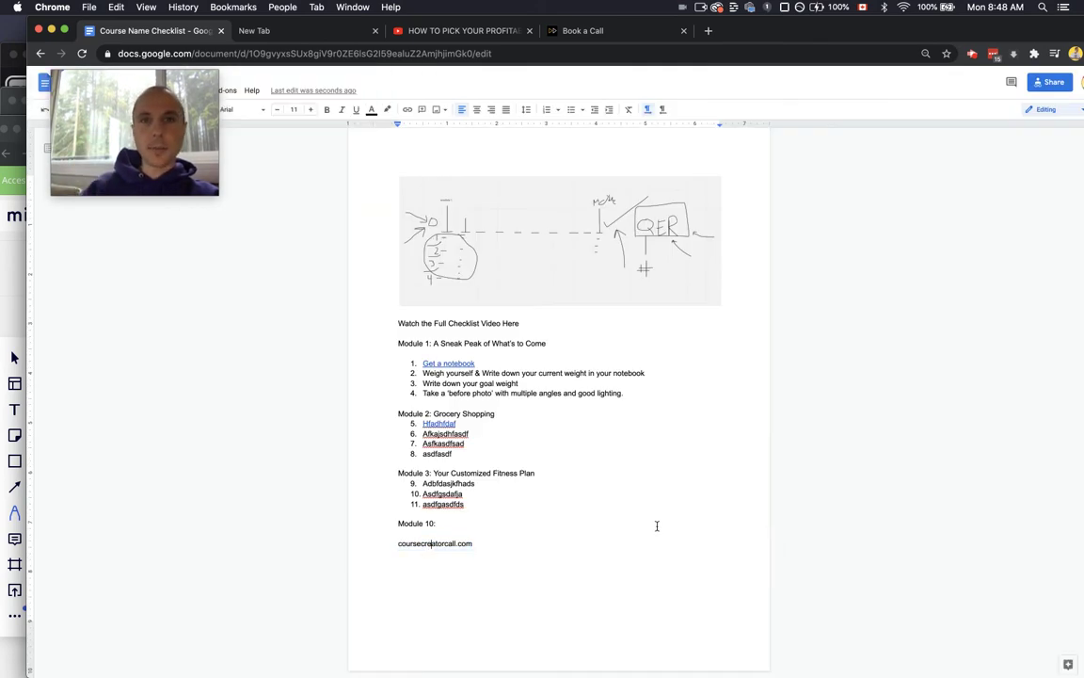